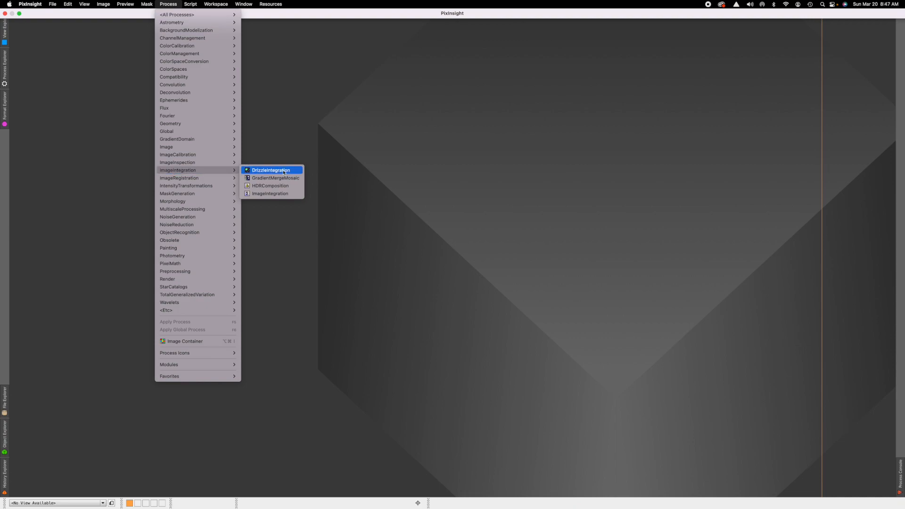
Open the ImageIntegration process and reset all its parameters to their defaults
click(281, 195)
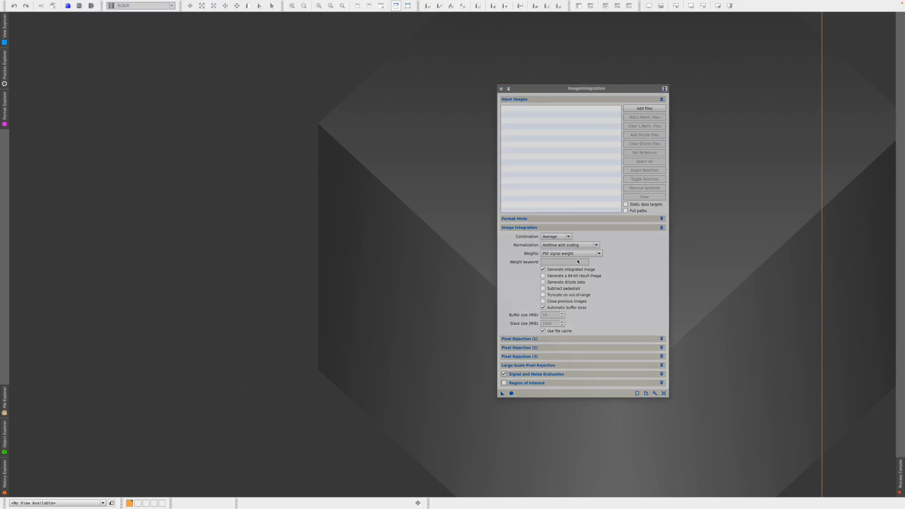
click(666, 397)
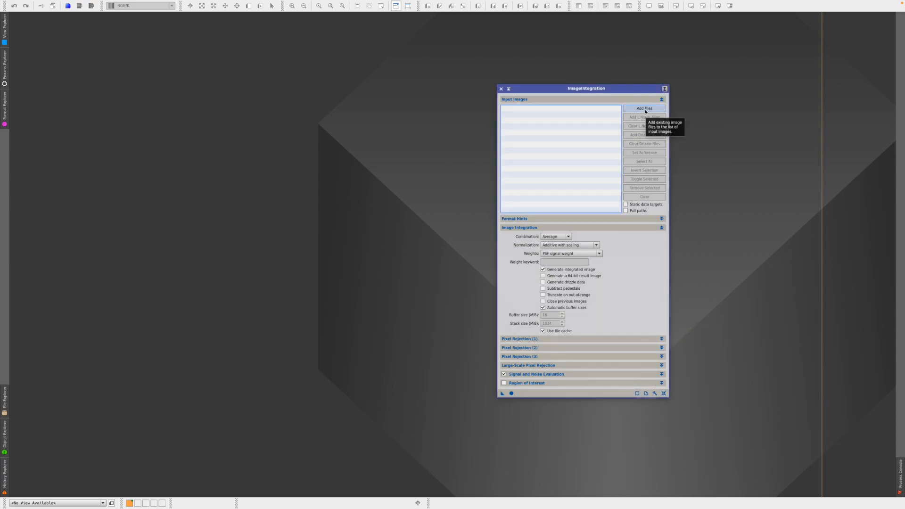
drag(646, 112, 677, 91)
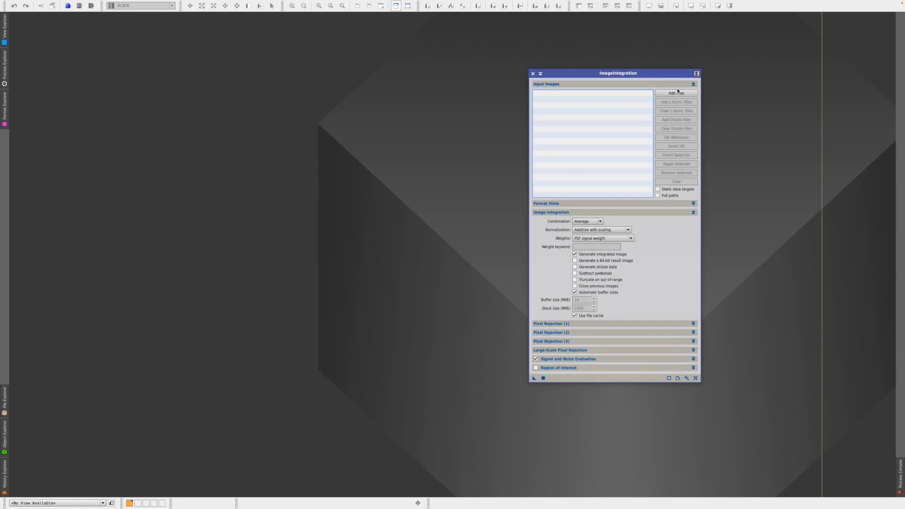
Add all the DF_ FIT files from the Dark Flat Frames folder under Calibration Frames as input images
click(680, 94)
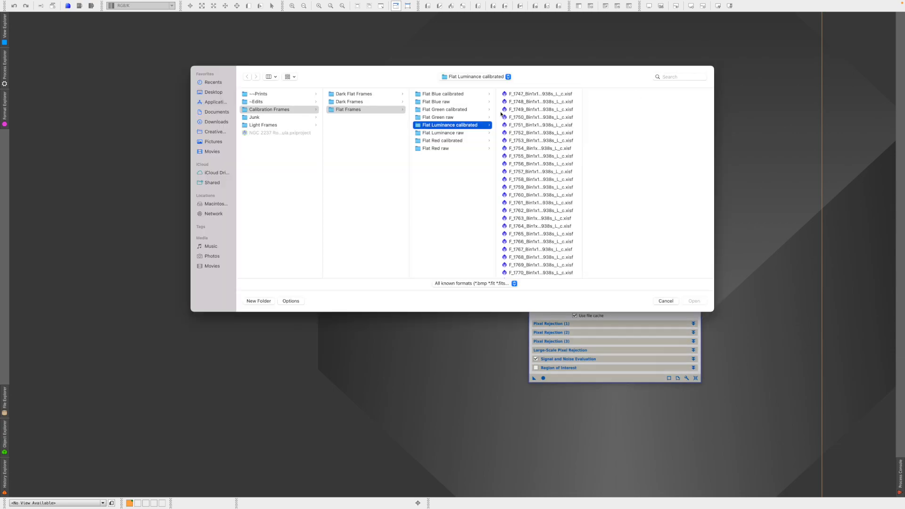
click(352, 94)
click(432, 95)
scroll(445, 203, down, 10)
scroll(444, 202, down, 10)
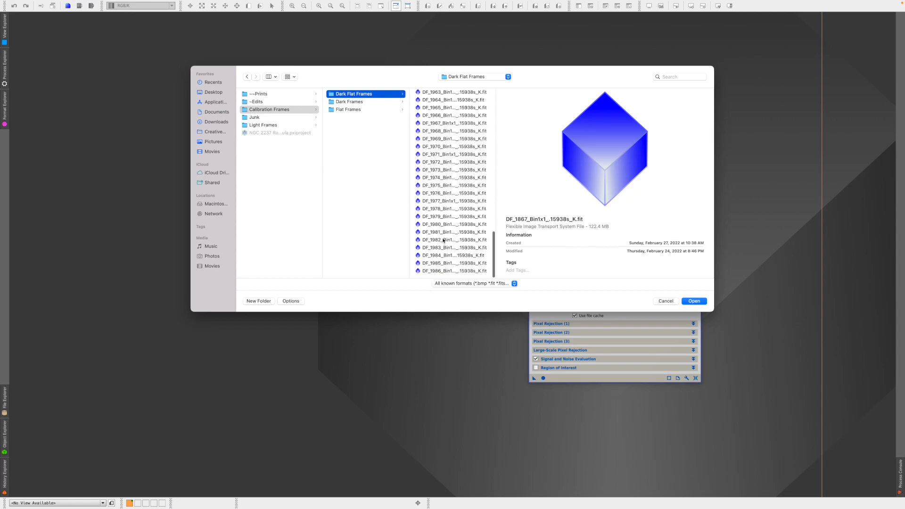
click(448, 274)
key(super+a)
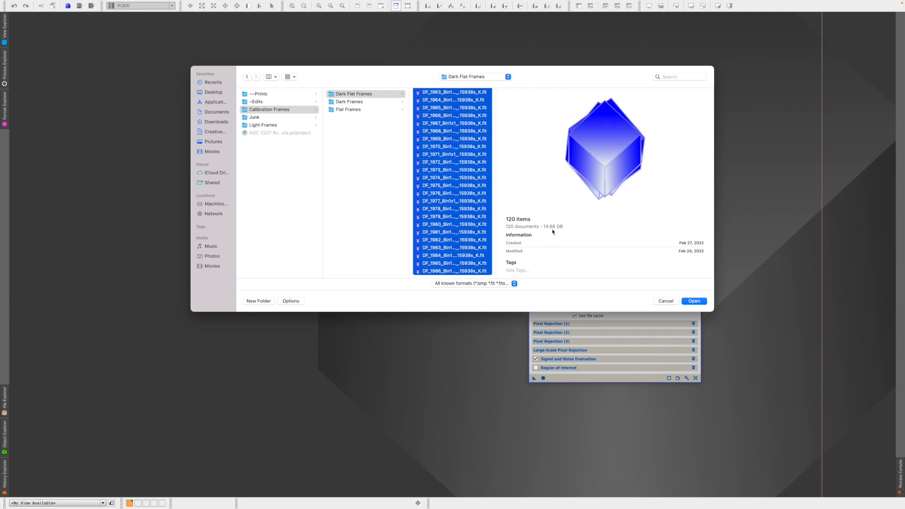
click(699, 303)
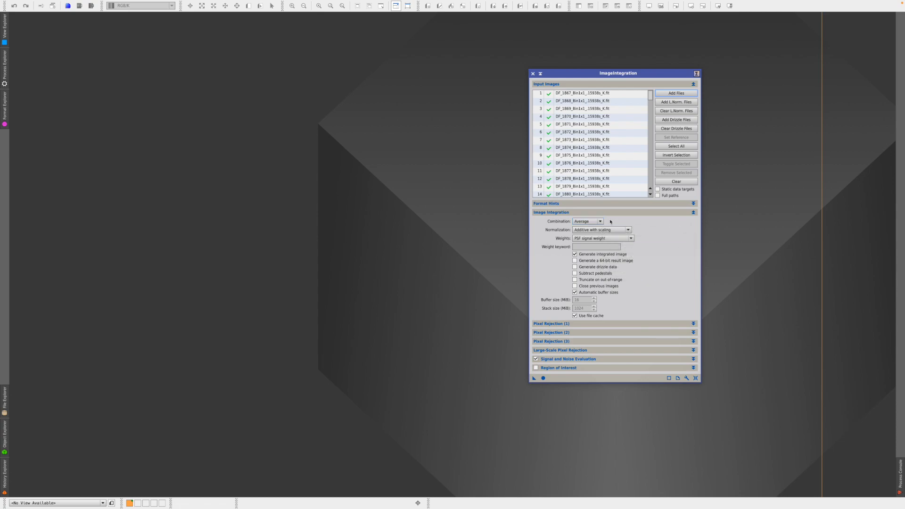
Set the image integration normalization to No normalization and the weights to Don't care (all weights = 1)
click(628, 231)
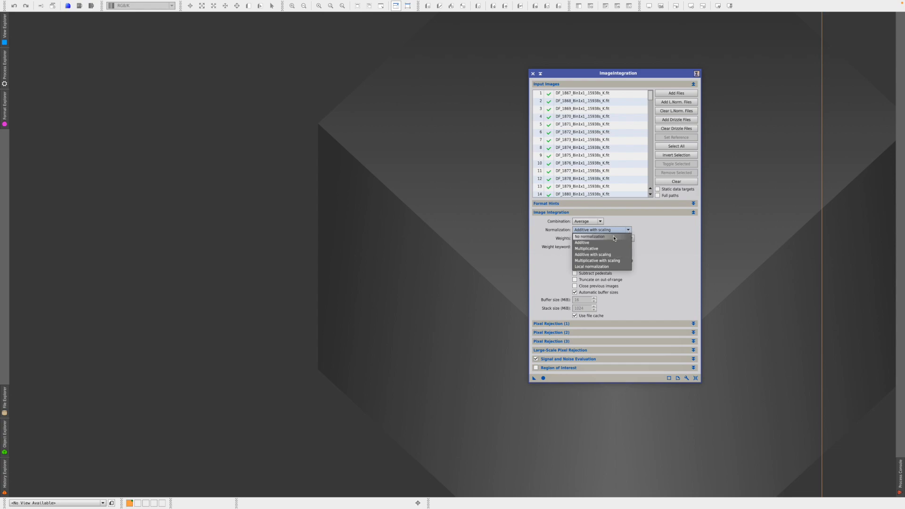
click(614, 237)
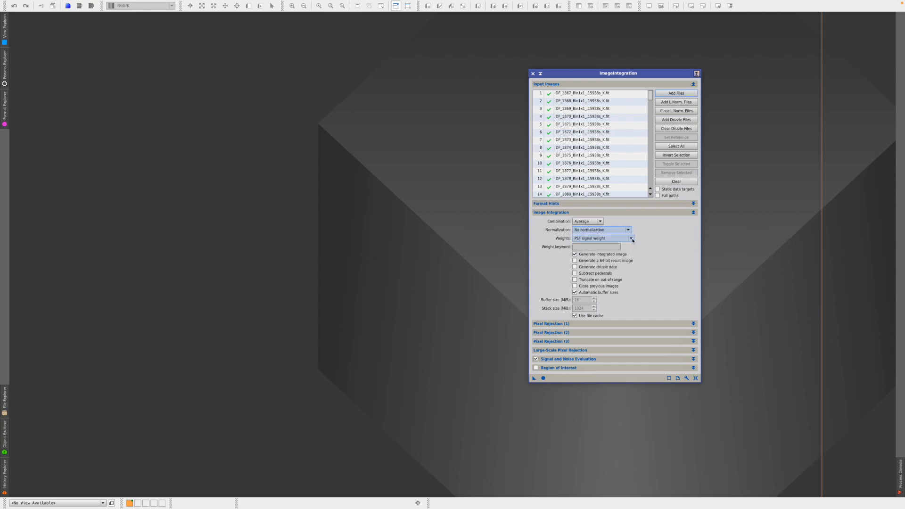
click(632, 239)
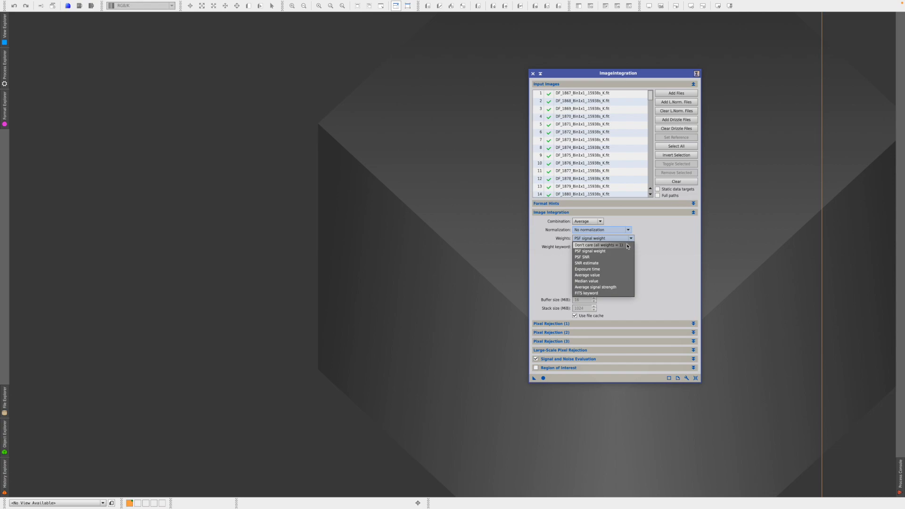
click(628, 246)
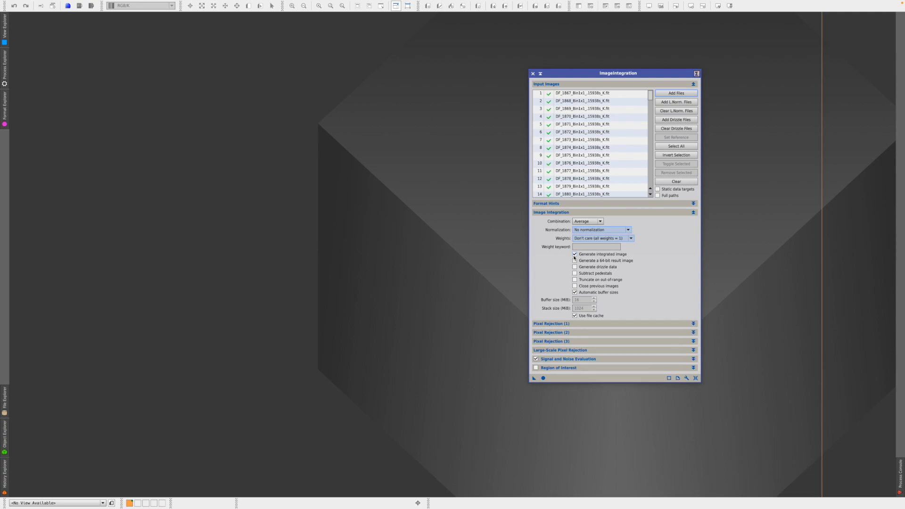
click(694, 213)
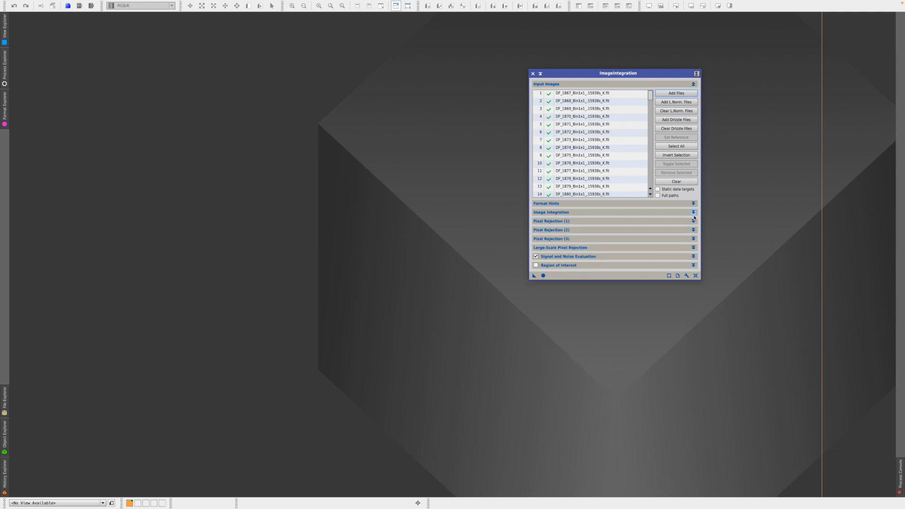
Configure the first pixel rejection settings with Linear Fit Clipping, No normalization and Clip low range disabled
click(693, 221)
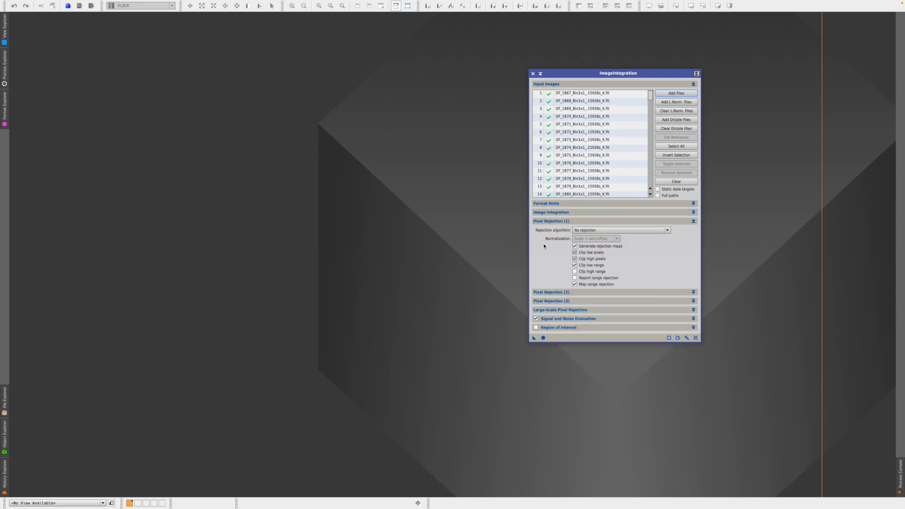
click(668, 231)
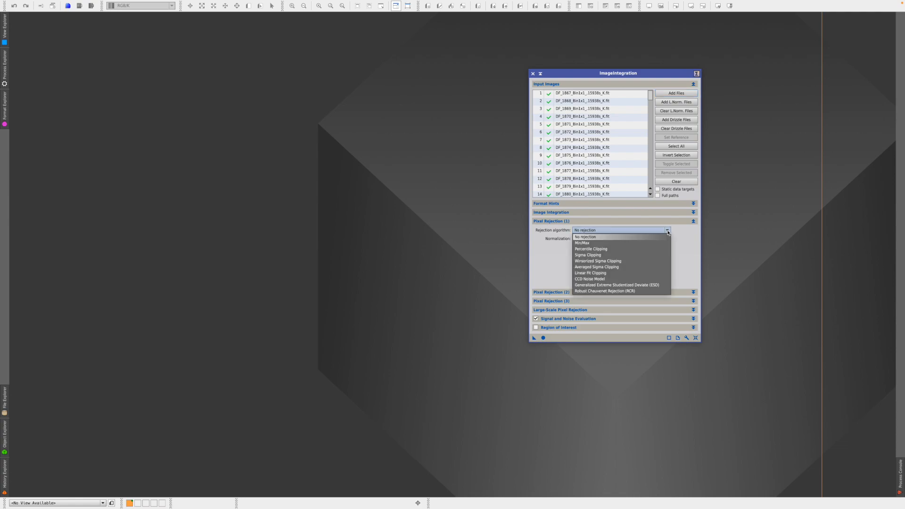
click(612, 274)
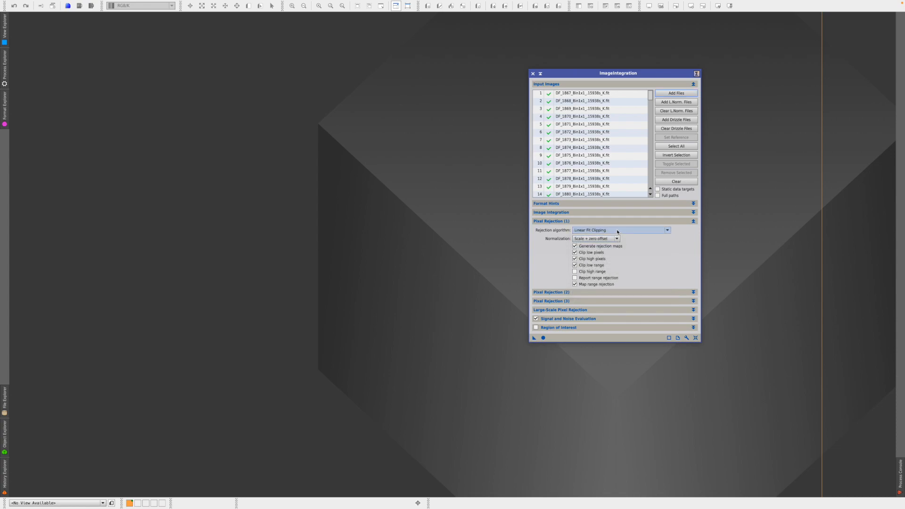
mouse_move(660, 232)
click(615, 239)
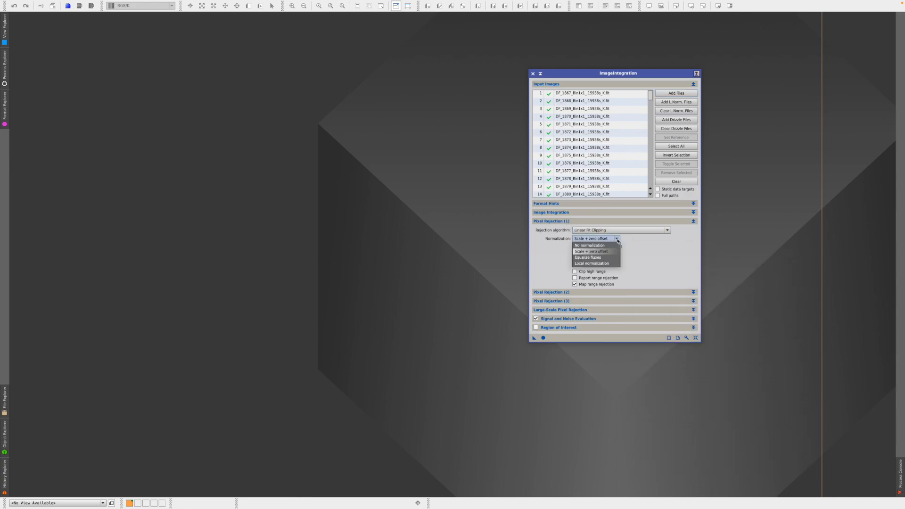
click(611, 246)
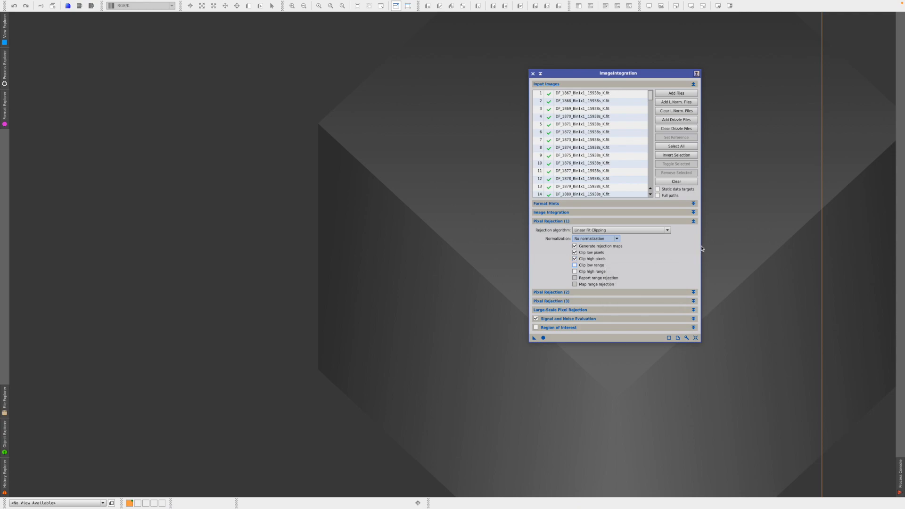
click(693, 221)
Set Linear fit low to 4.500 and Linear fit high to 3.500, and run the integration globally
click(694, 230)
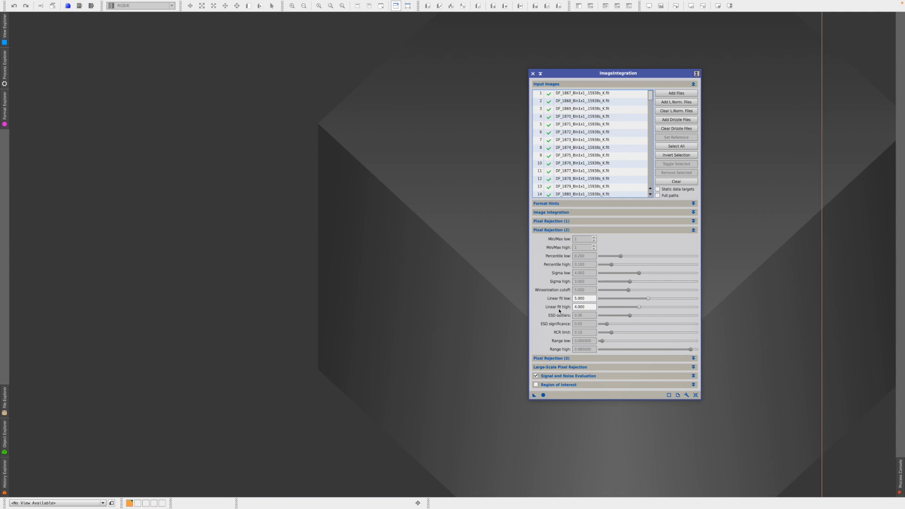
mouse_move(560, 311)
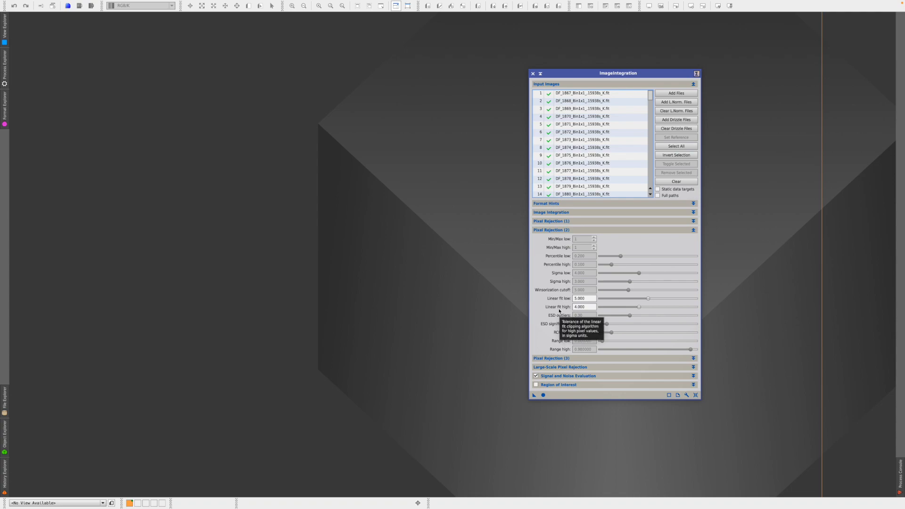
drag(649, 300, 645, 300)
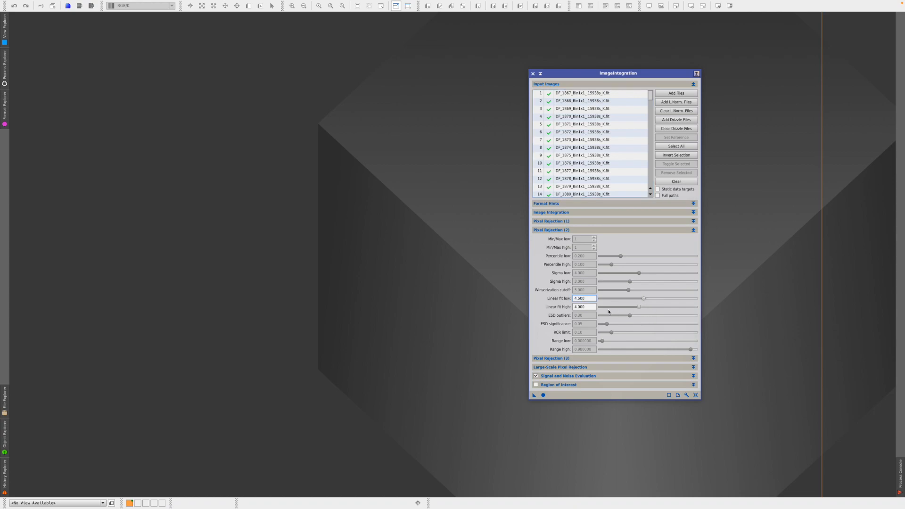
drag(640, 309, 636, 309)
click(543, 396)
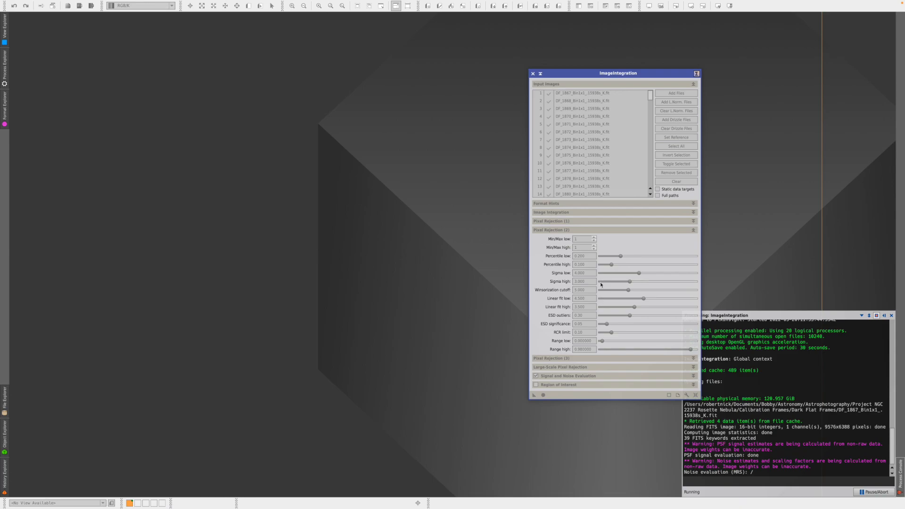
Clear the workspace of the ImageIntegration dialog, the Process Console and the slope image
drag(648, 75, 629, 75)
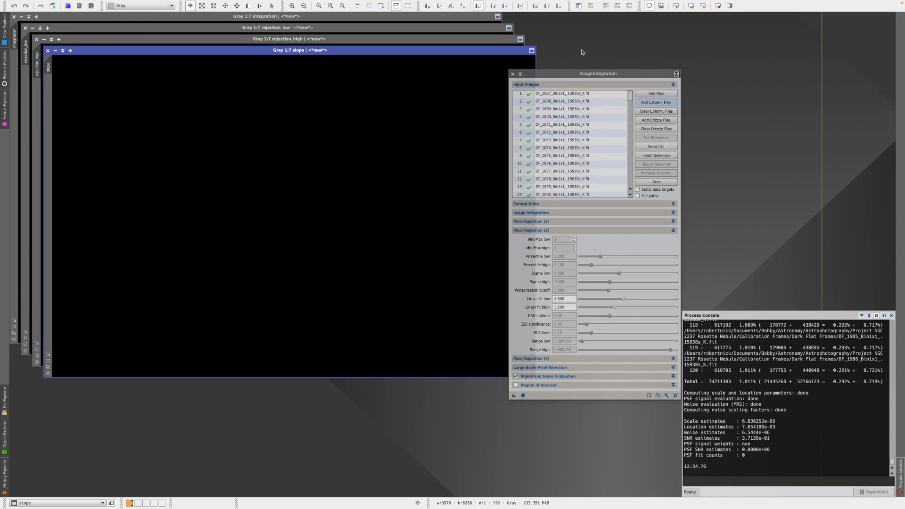
click(513, 74)
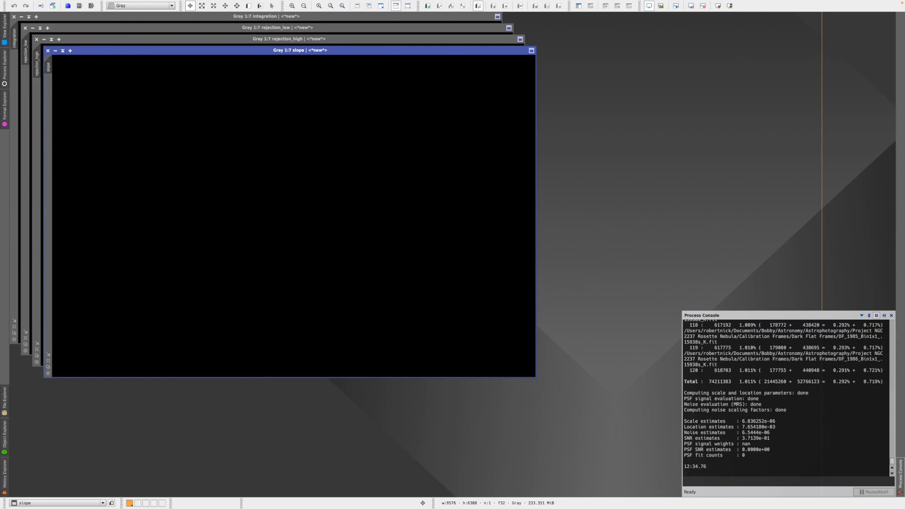
click(876, 316)
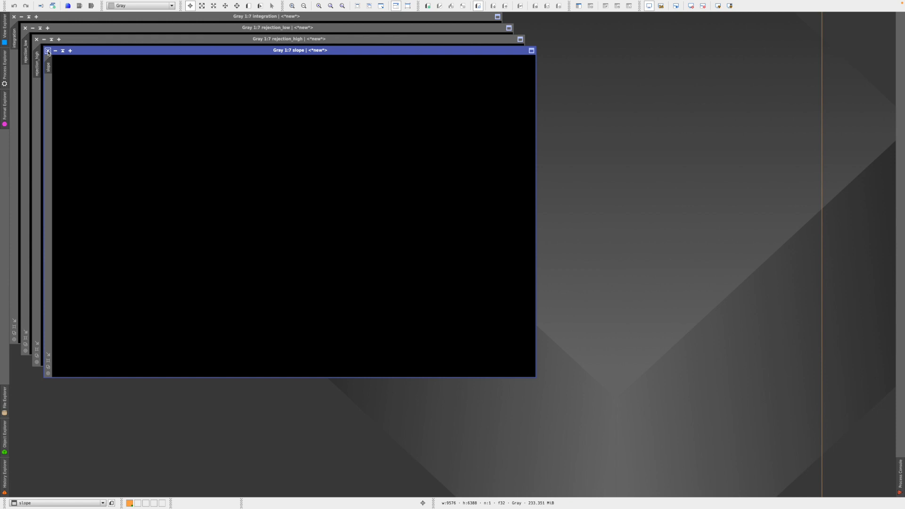
click(47, 51)
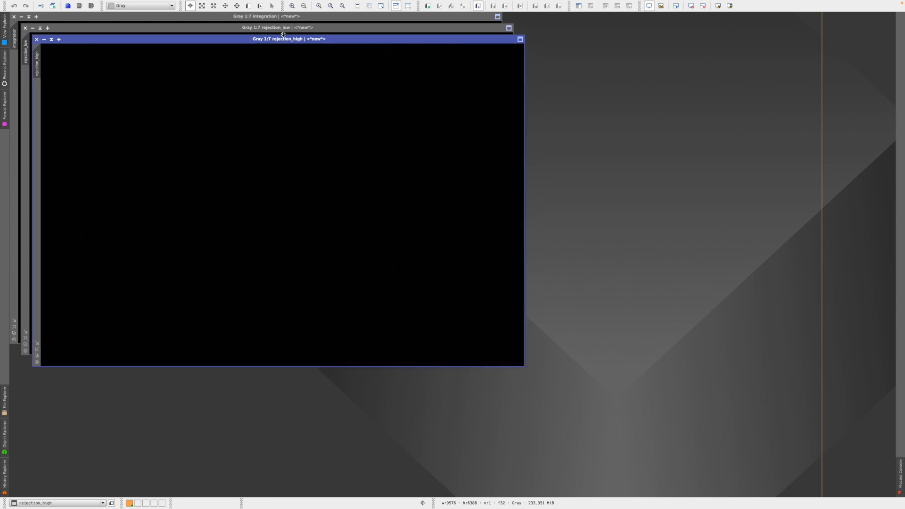
Auto-stretch and inspect the rejection_high and rejection_low maps, closing each one after viewing it
click(718, 7)
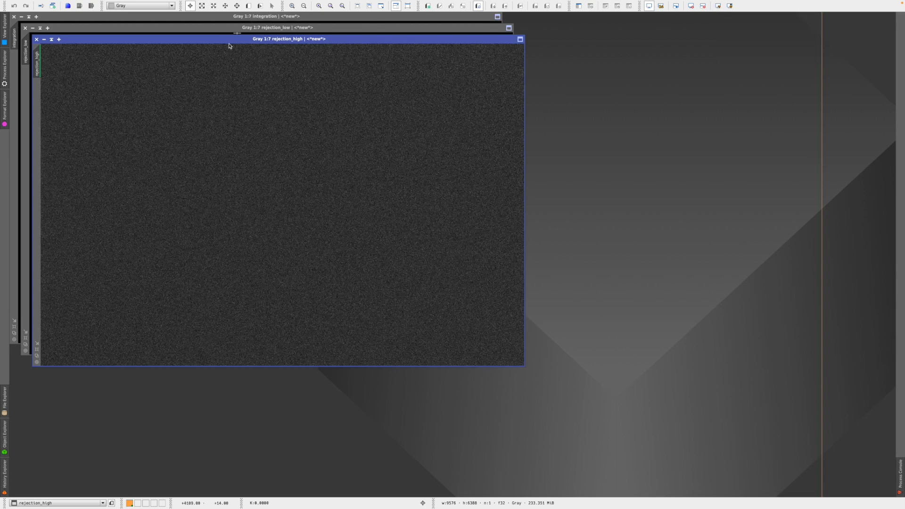
drag(213, 42, 264, 52)
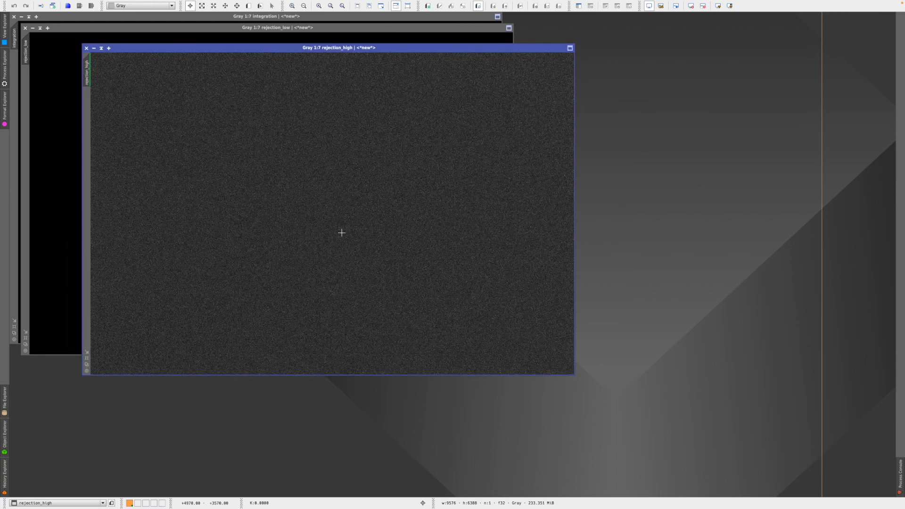
scroll(341, 232, up, 5)
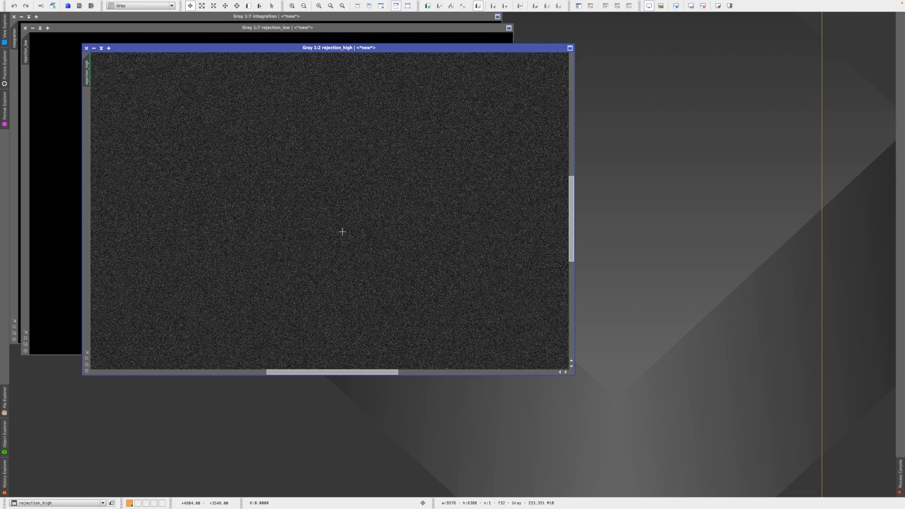
scroll(343, 232, up, 3)
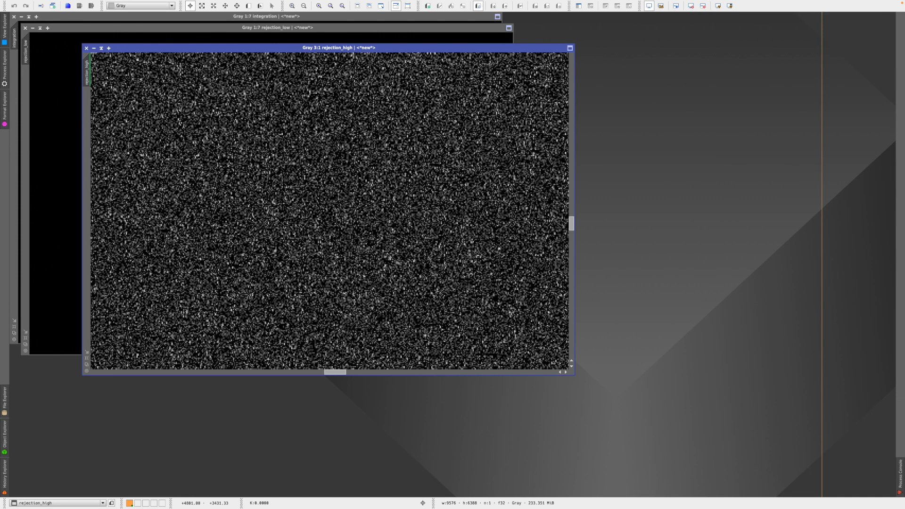
click(86, 48)
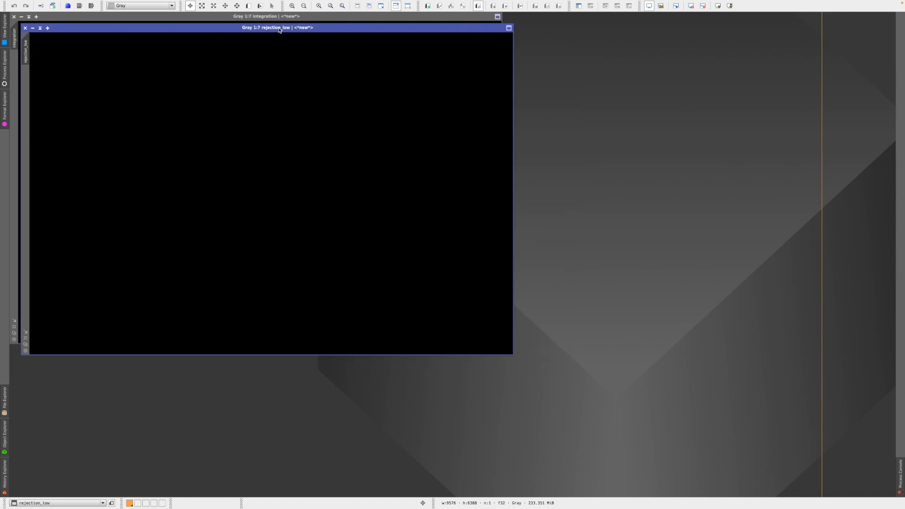
click(717, 6)
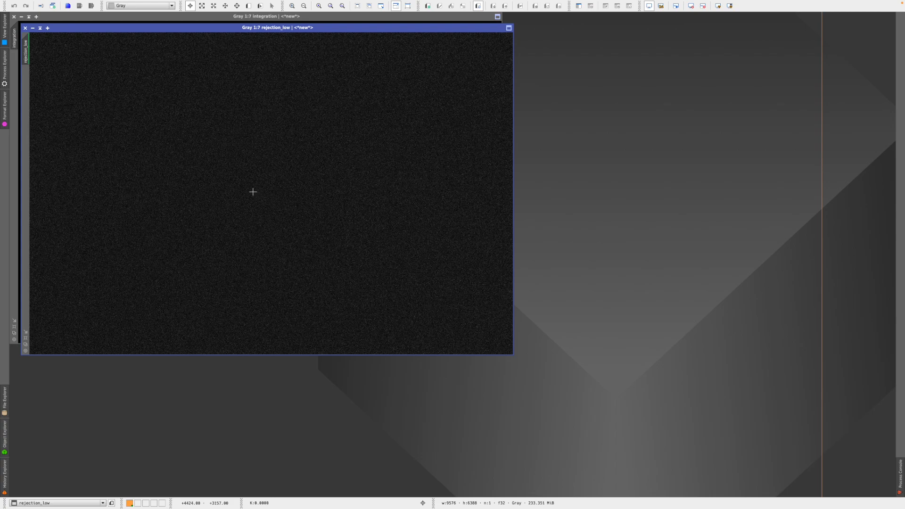
click(26, 29)
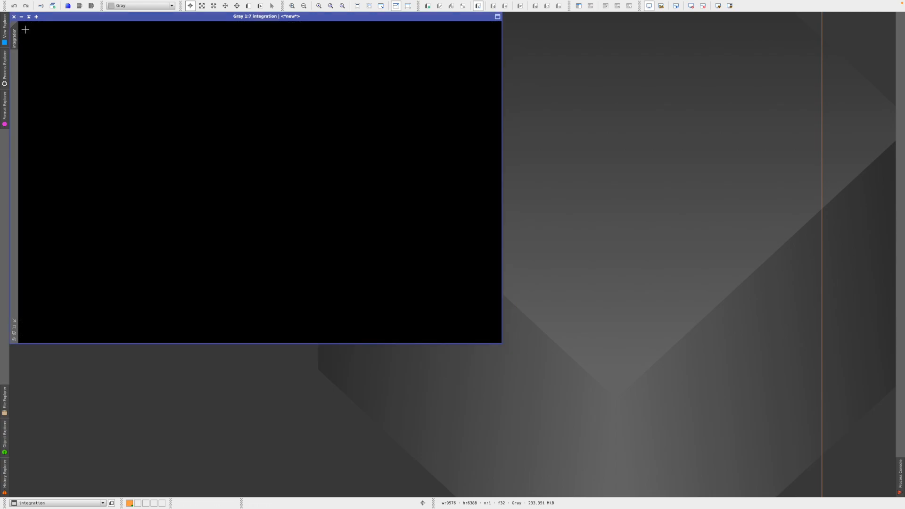
Reposition the integration image near the centre of the workspace and apply a screen auto-stretch to it
drag(185, 18, 298, 67)
click(718, 6)
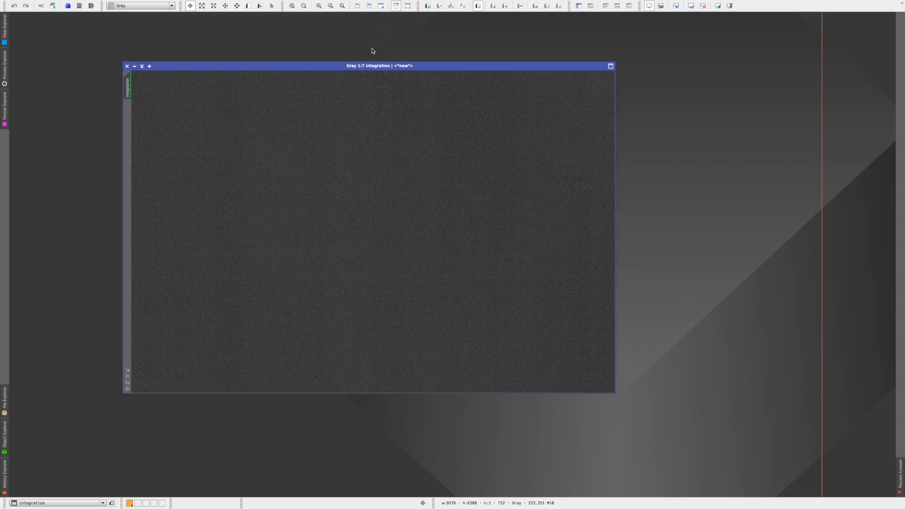
drag(371, 69, 426, 56)
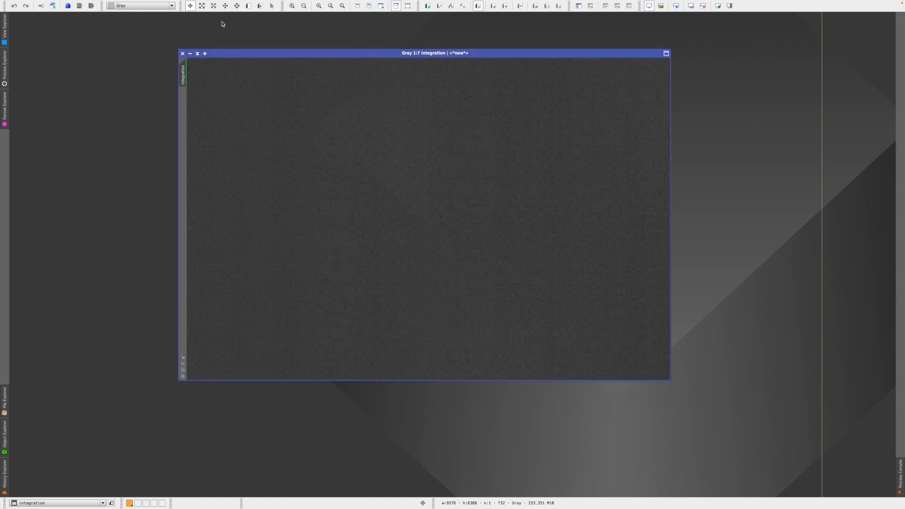
Start saving the integration image as a new file and choose the Project NGC 2237 Rosette Nebula folder
click(55, 6)
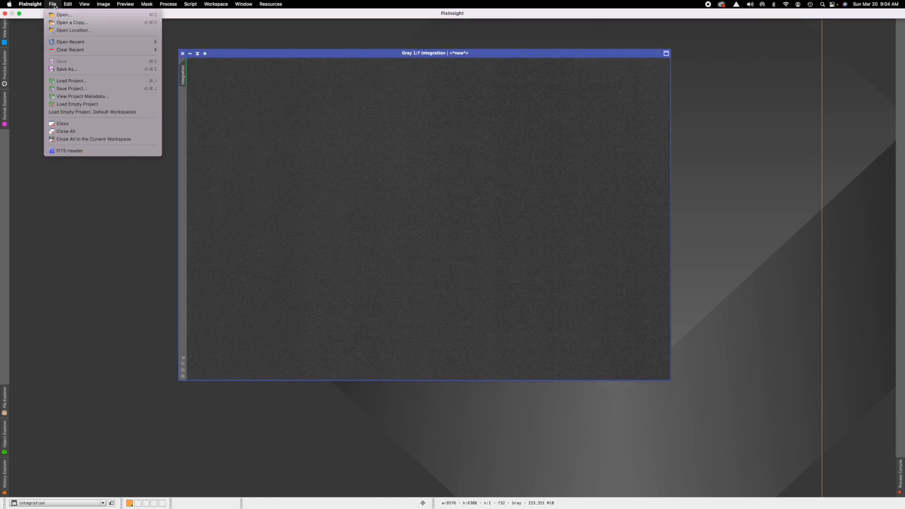
click(66, 70)
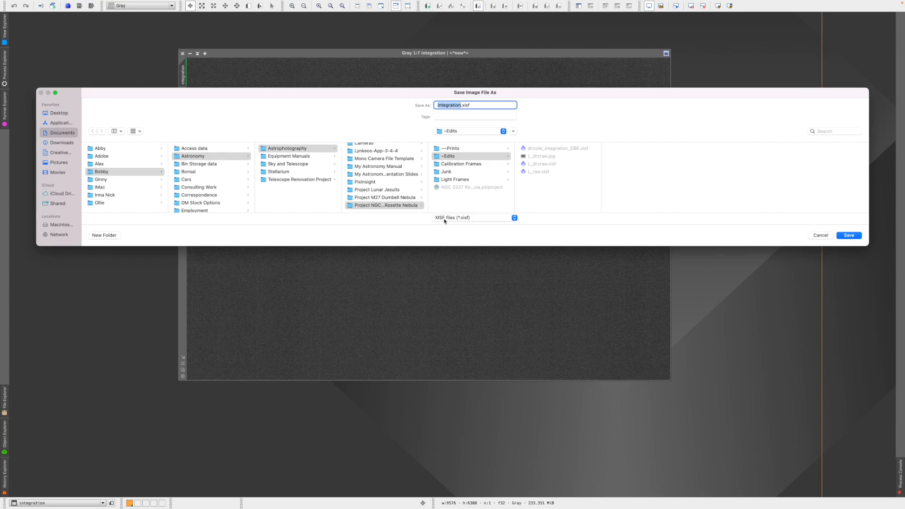
click(400, 207)
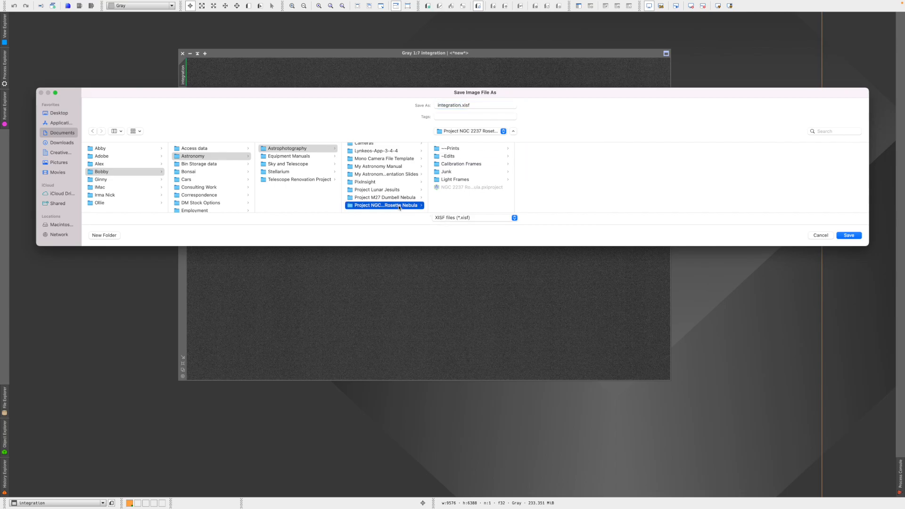
Name the file MAster Dark Flat.xisf, save it with the default XISF options, and close the image
click(461, 105)
double_click(461, 106)
text(MAs)
text(ter Dark F)
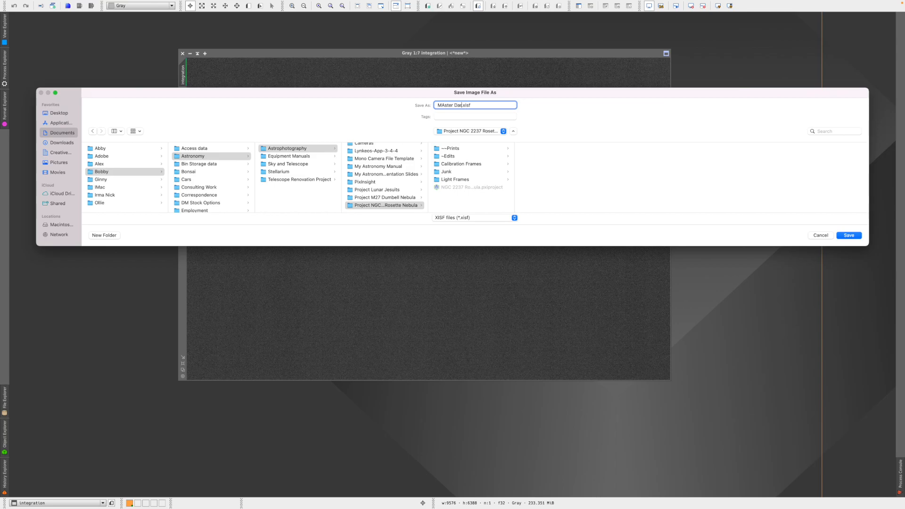
text(kat)
key(BackSpace)
key(BackSpace)
key(BackSpace)
text(lat)
click(848, 237)
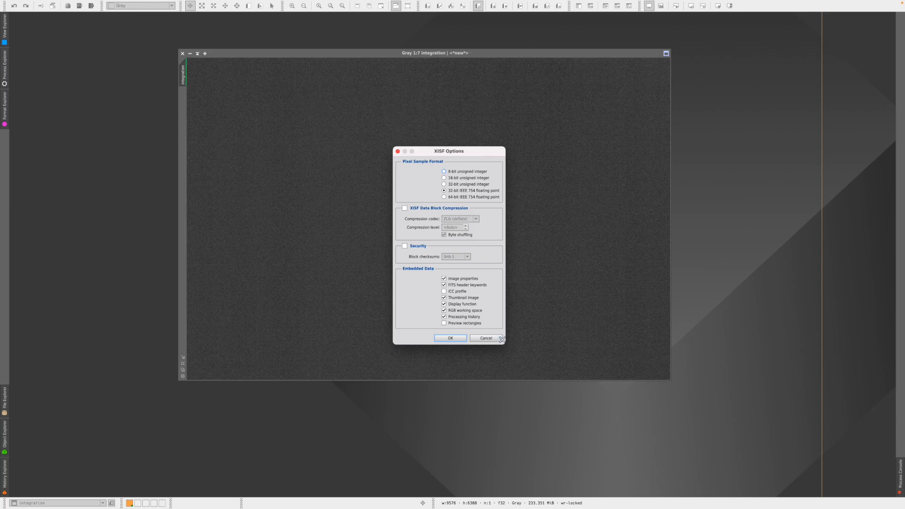
click(460, 340)
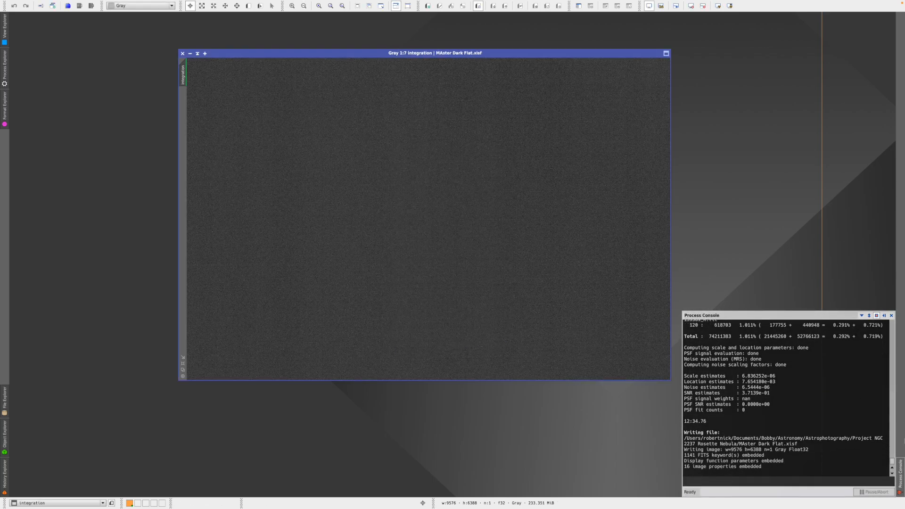
click(182, 54)
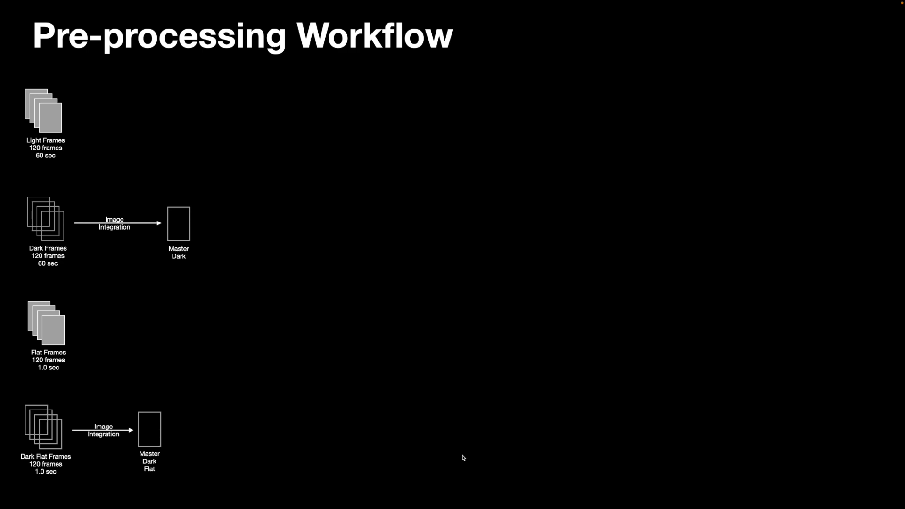
key(Right)
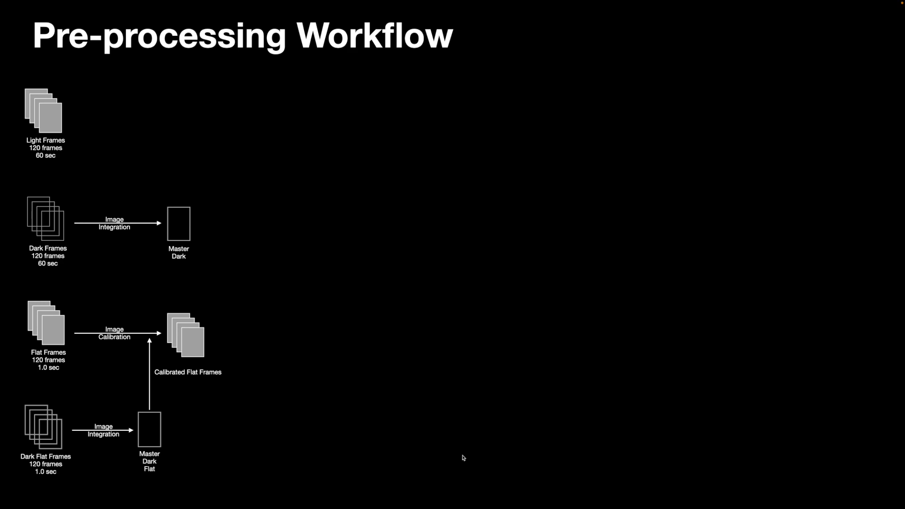
key(Right)
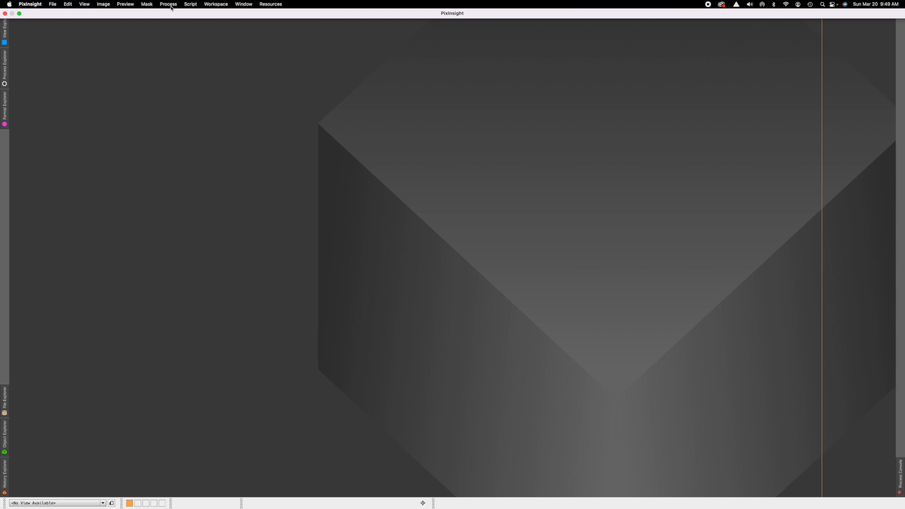
Open the ImageCalibration process and reset it to its default settings
click(168, 4)
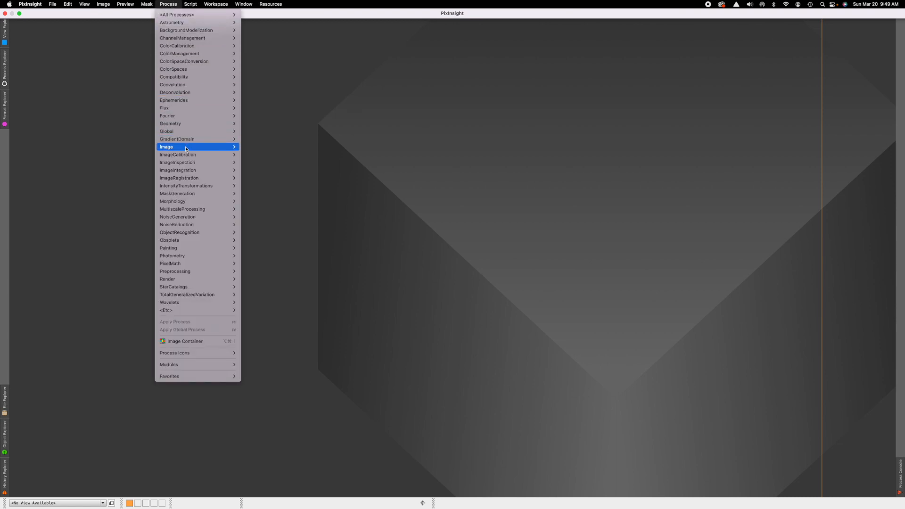
mouse_move(187, 158)
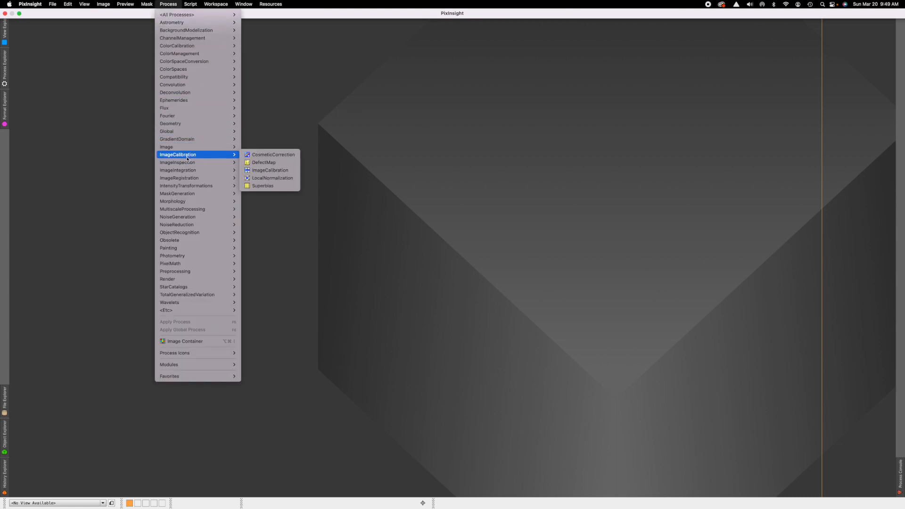
click(271, 170)
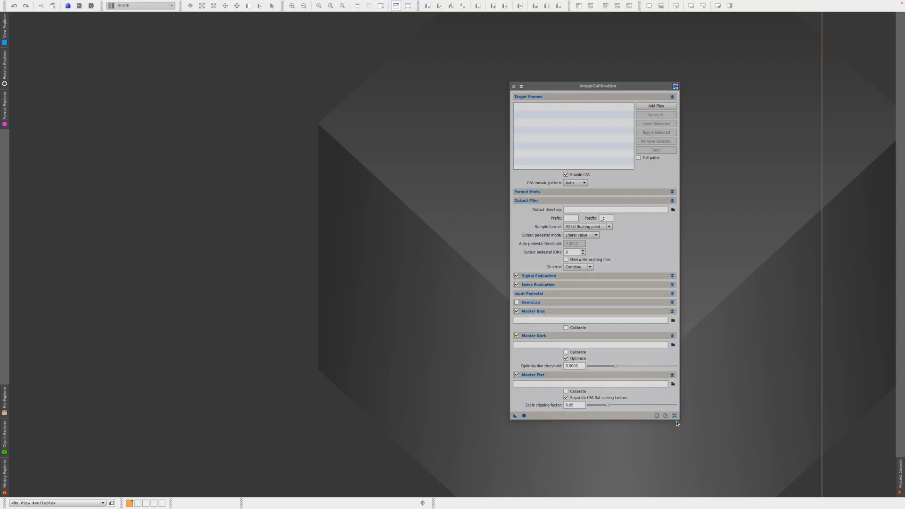
click(674, 415)
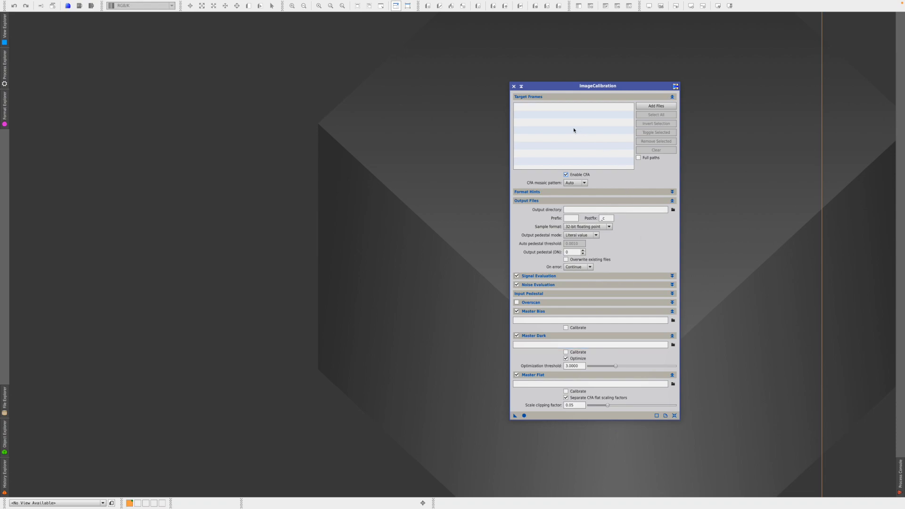
Add all flat frames F_1747 to F_1866 from the Flat Luminance raw folder as target frames
click(663, 108)
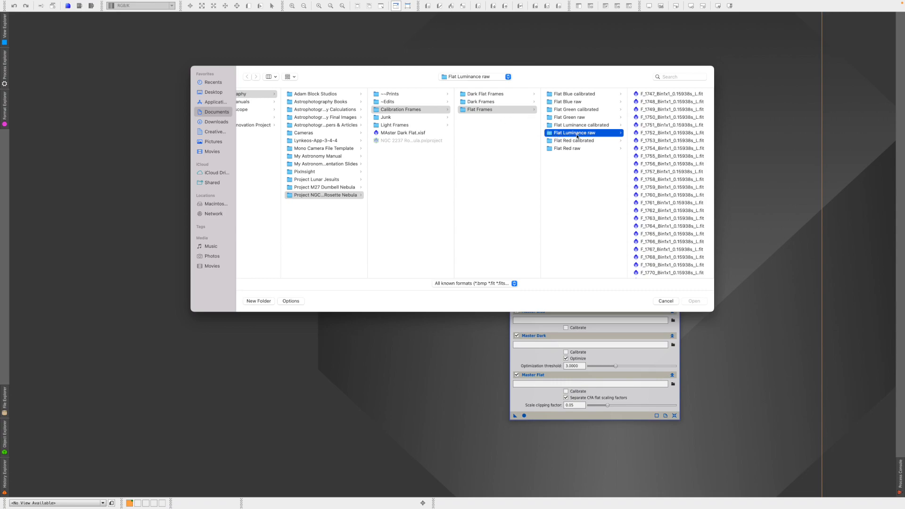
click(660, 95)
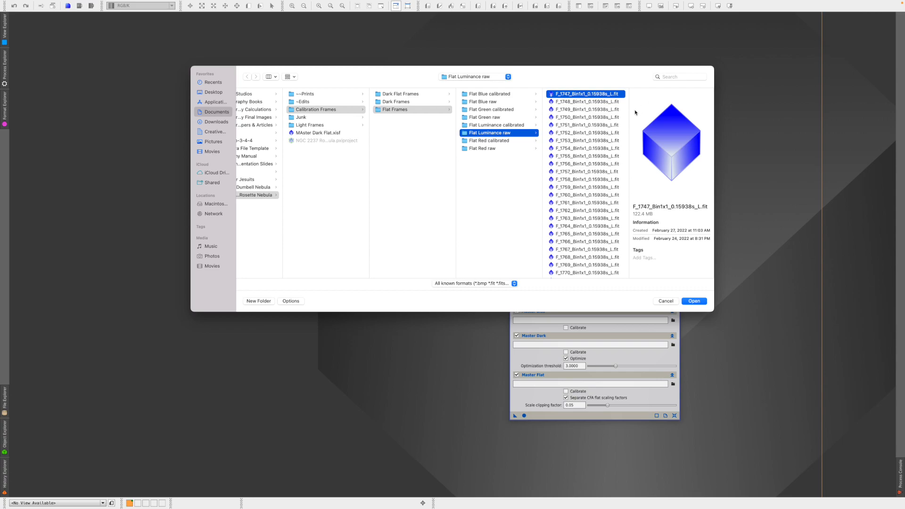
scroll(579, 226, down, 10)
scroll(579, 226, down, 9)
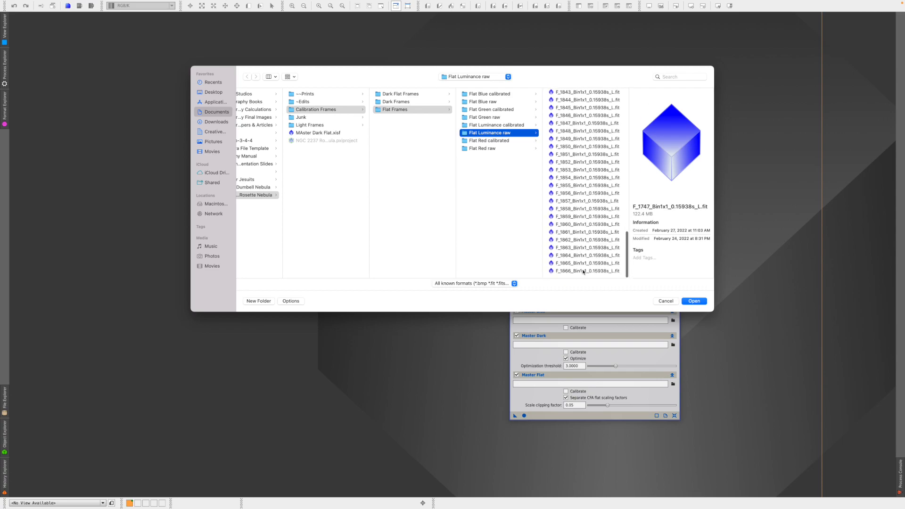
shift+click(585, 272)
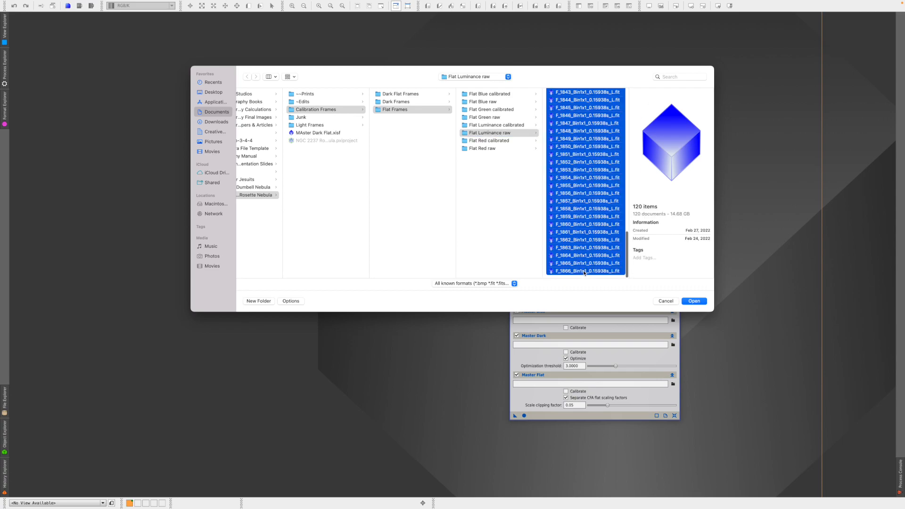
click(700, 303)
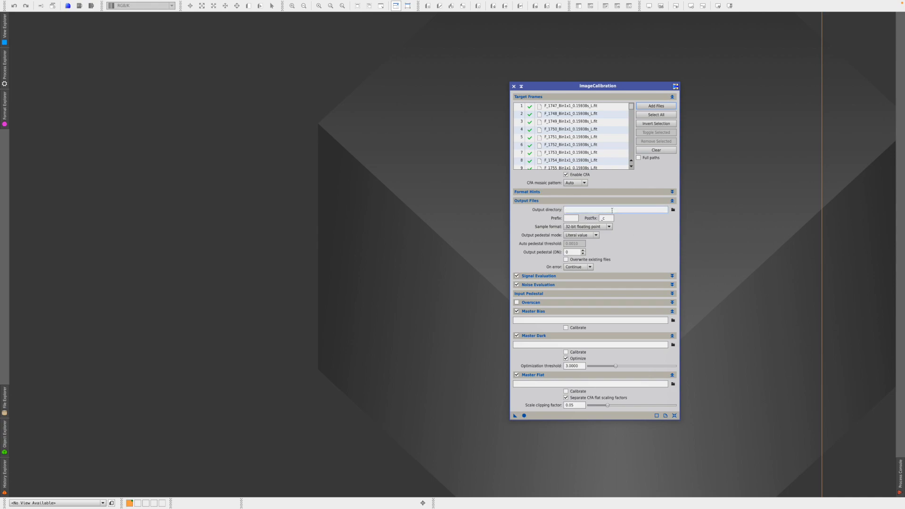
Set the output directory to the Flat Luminance calibrated folder and turn off Enable CFA
click(674, 210)
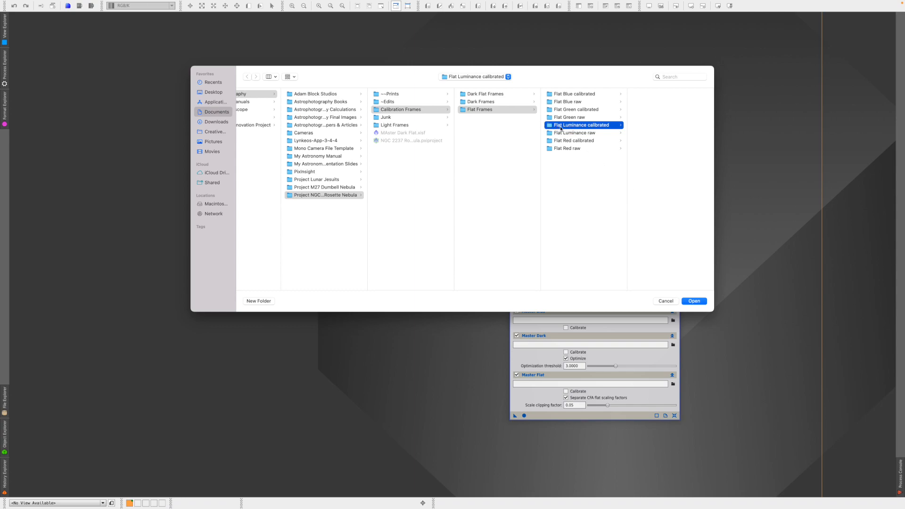
click(696, 304)
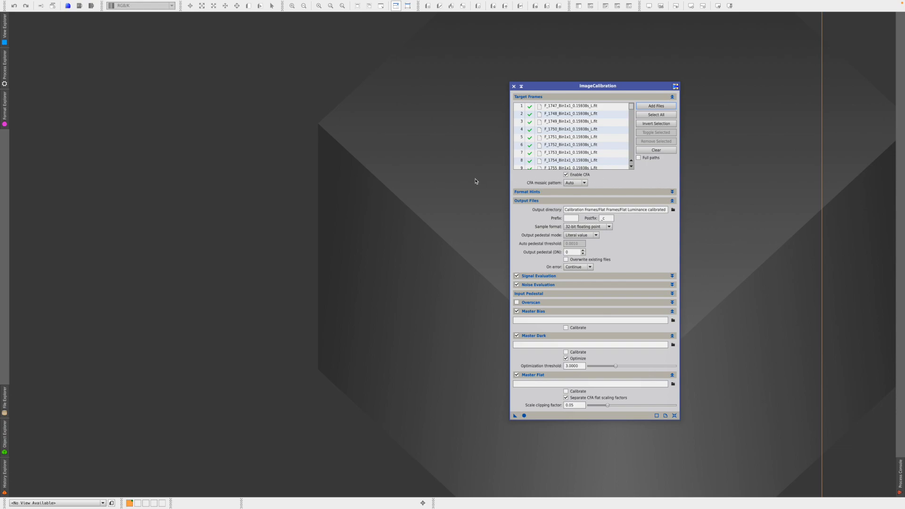
click(566, 175)
Disable the Master Bias and Master Flat sections of ImageCalibration
drag(650, 86, 648, 36)
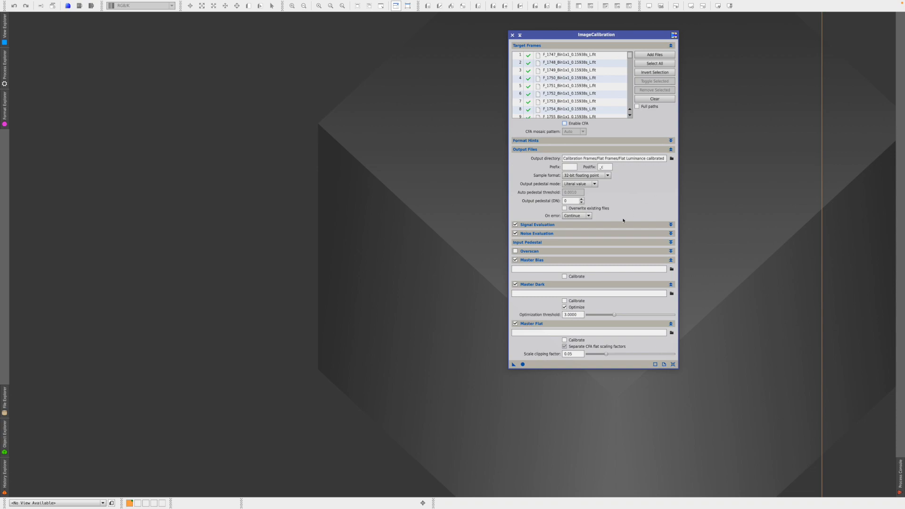
click(671, 234)
click(670, 233)
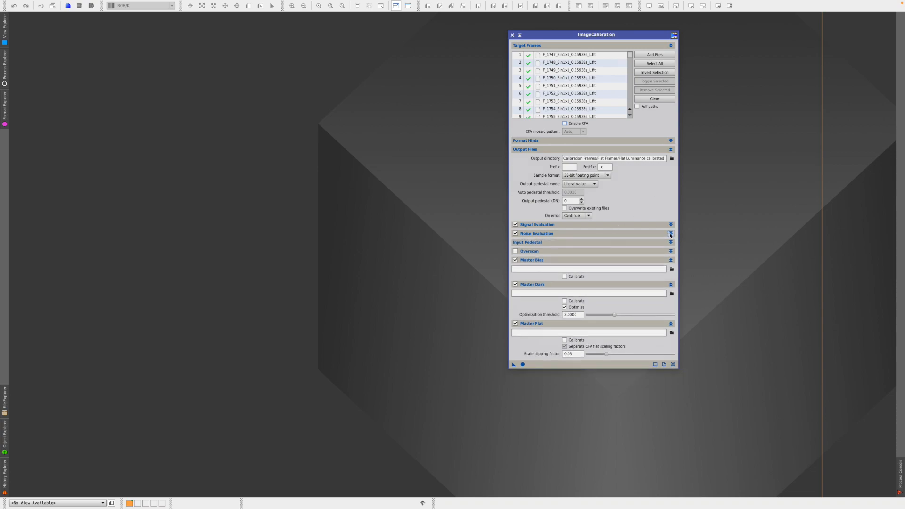
click(515, 261)
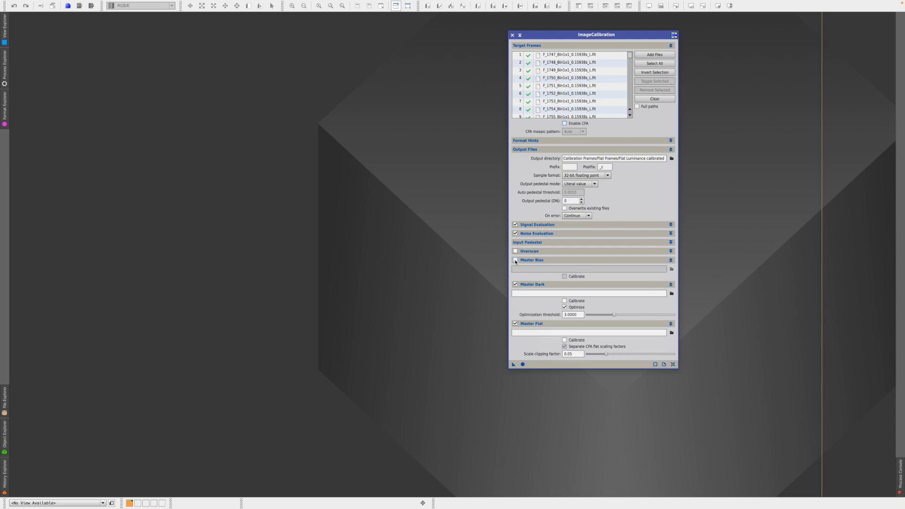
click(516, 324)
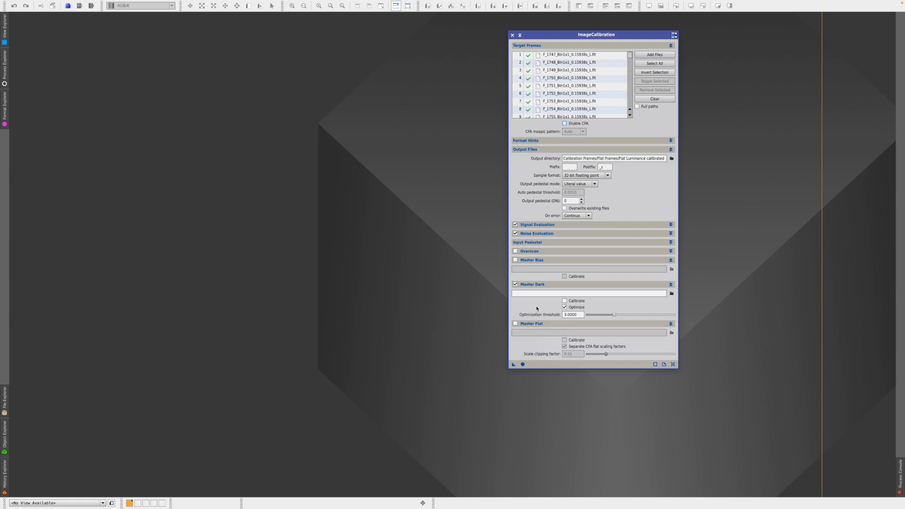
Assign MAster Dark Flat.xisf as the master dark and turn off its Optimize option
click(672, 293)
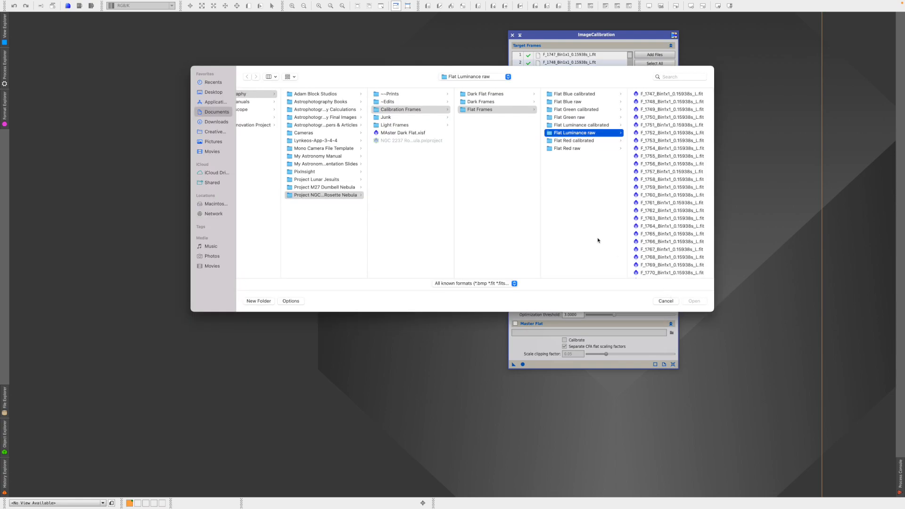
click(408, 134)
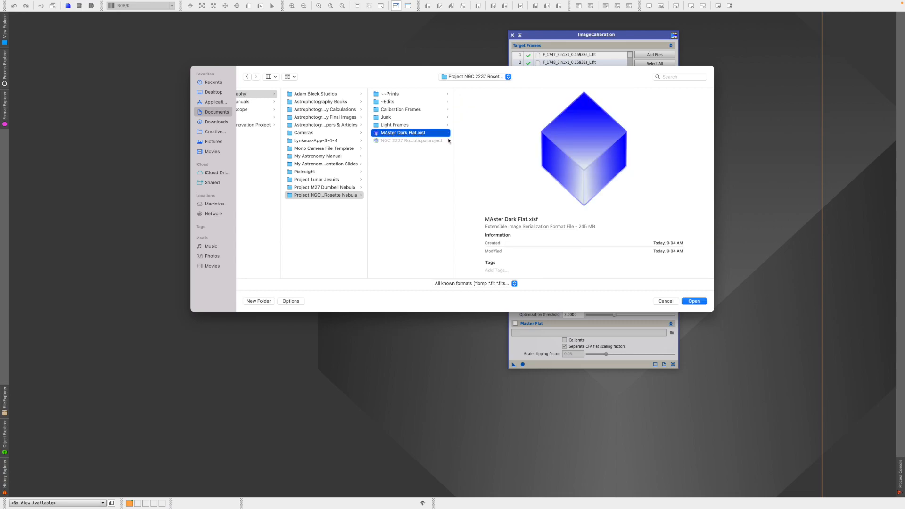
click(696, 302)
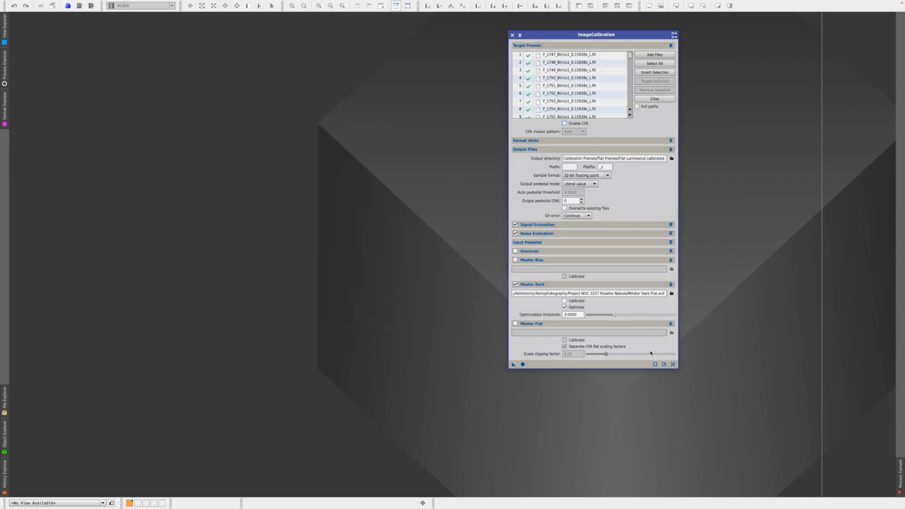
click(565, 308)
Run the calibration globally on the flat frames and clear the Process Console and ImageCalibration dialog from the workspace
click(523, 365)
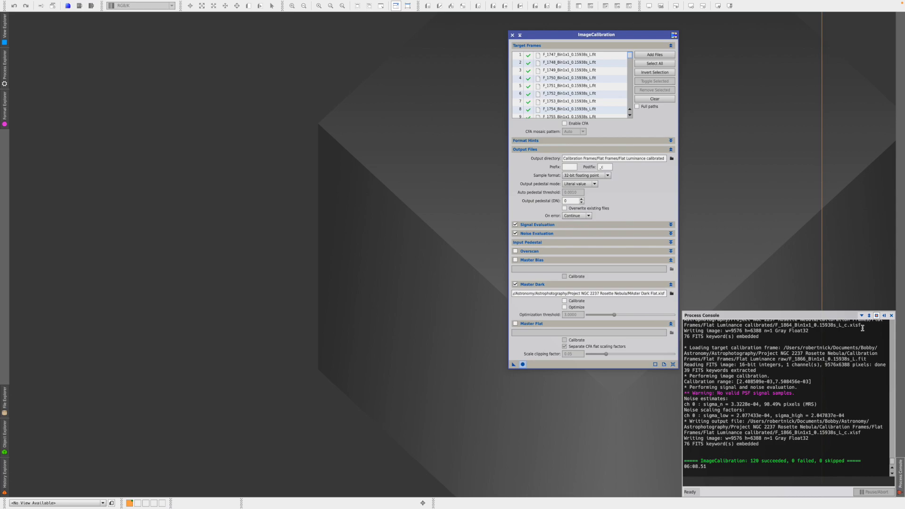
click(884, 316)
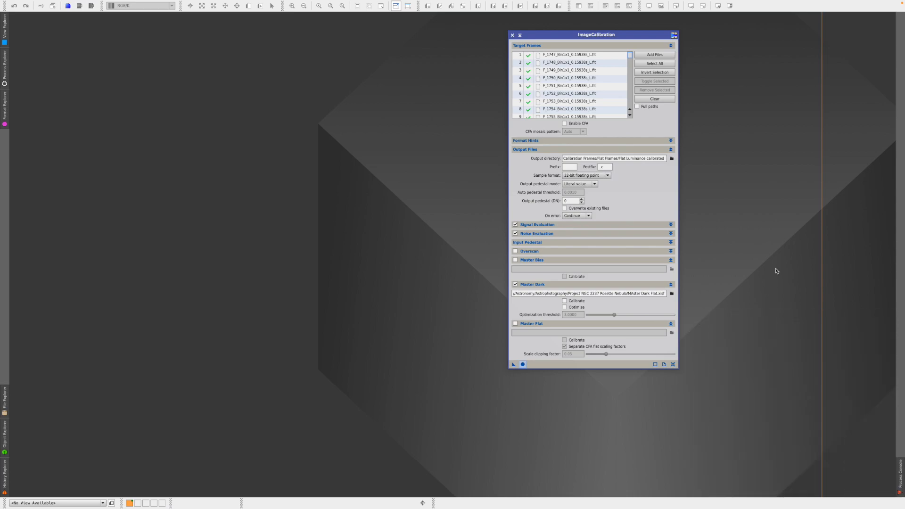
click(513, 36)
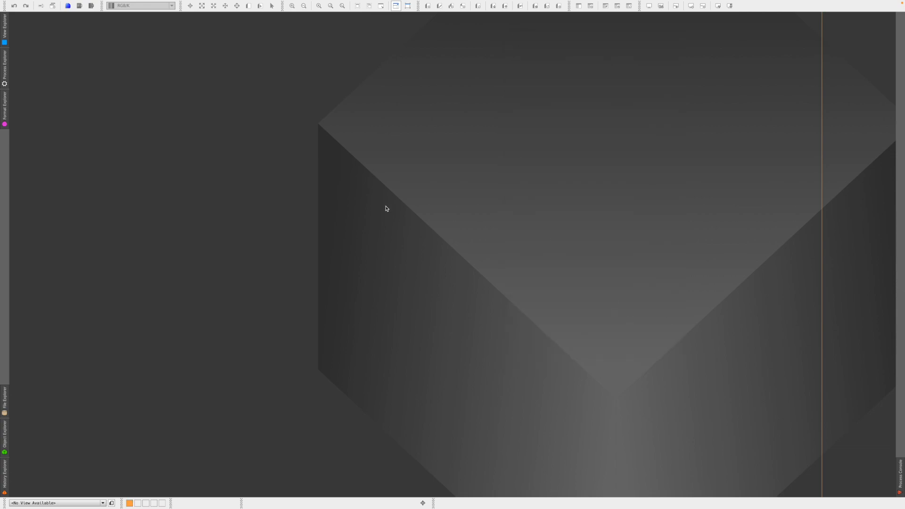
Open the ImageIntegration process and reset it to its default settings
mouse_move(138, 2)
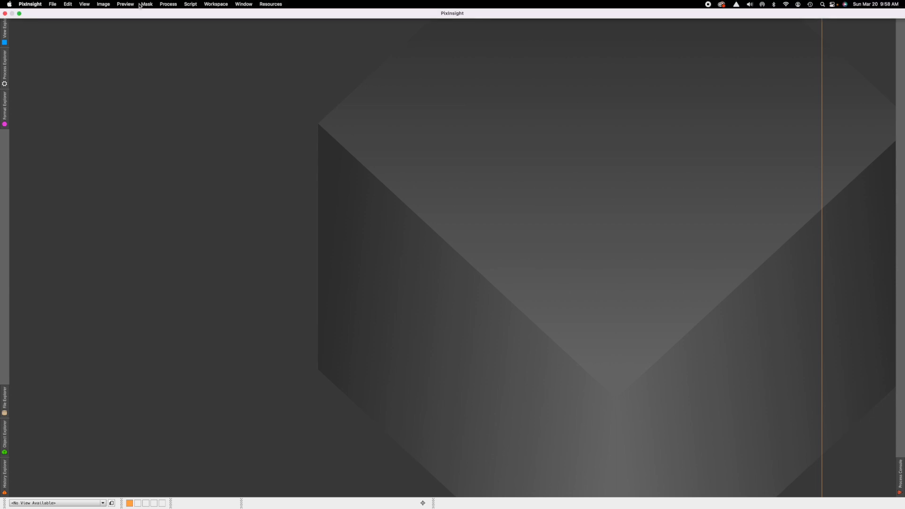
click(169, 4)
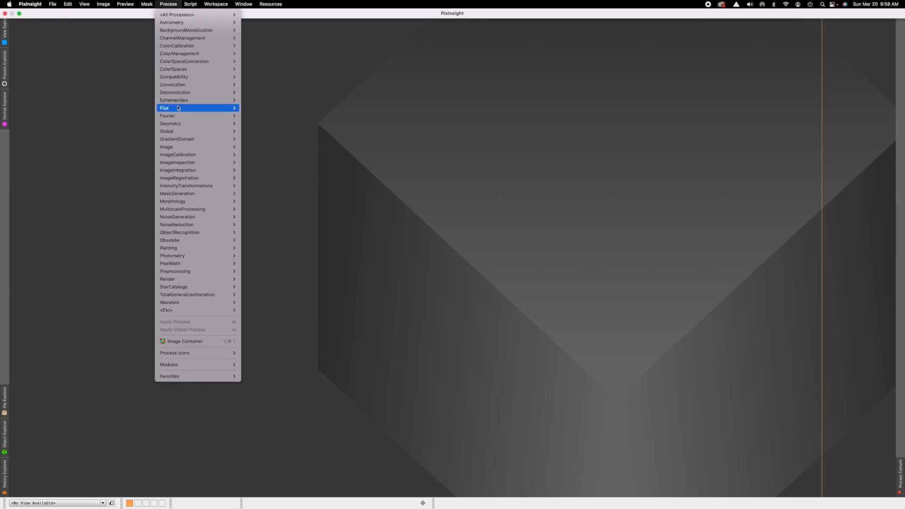
mouse_move(182, 173)
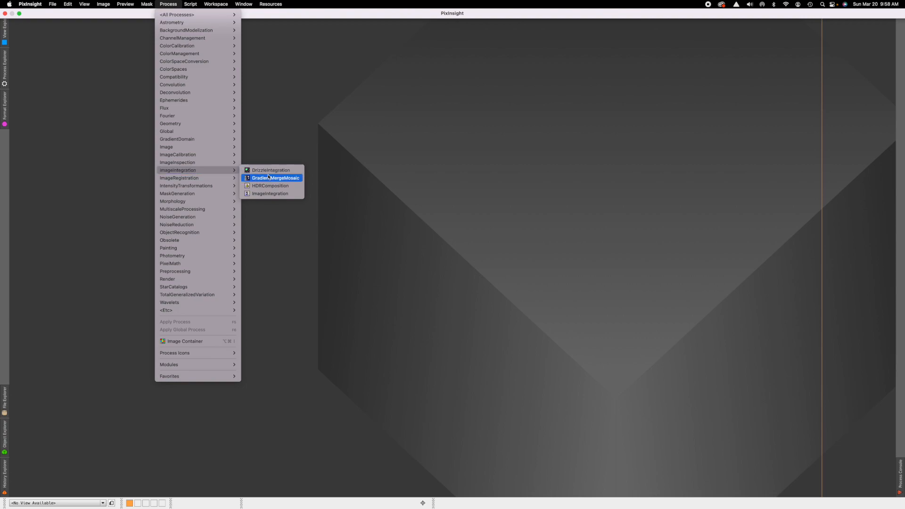
click(270, 193)
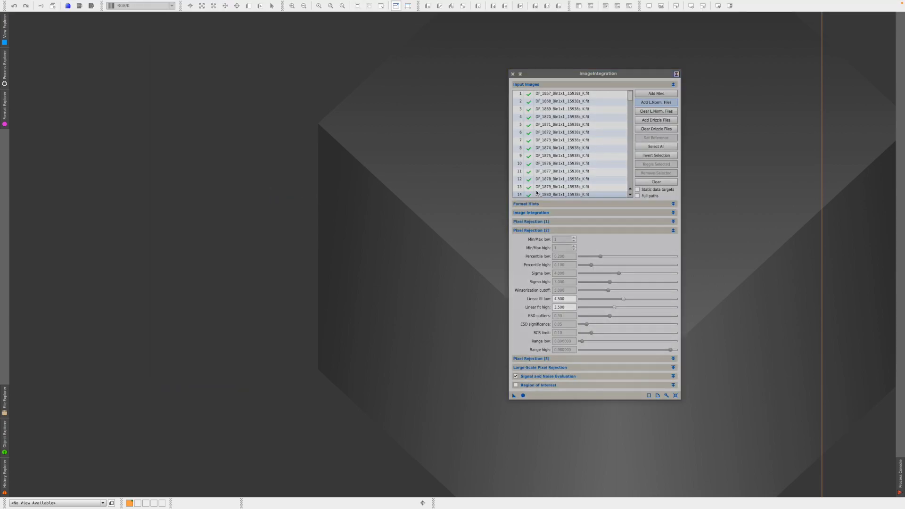
click(676, 396)
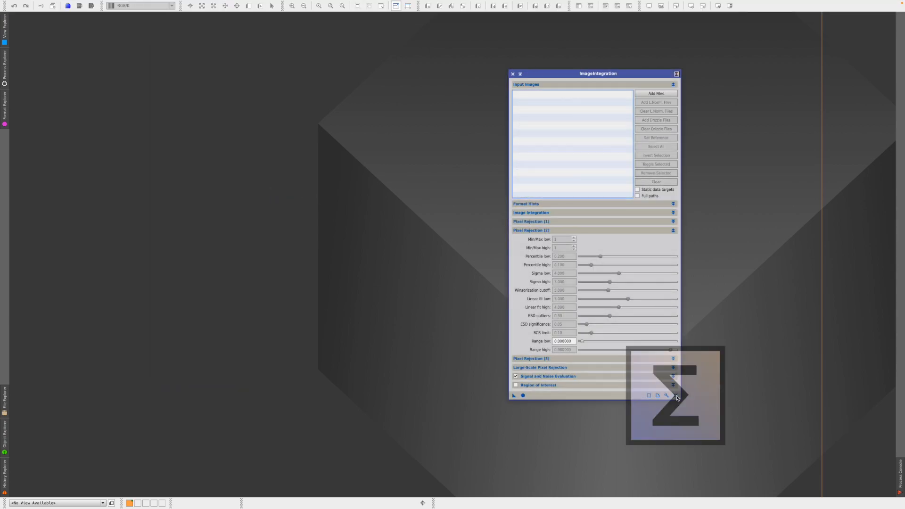
Add all the calibrated luminance flats from Calibration Frames > Flat Frames > Flat Luminance calibrated as ImageIntegration input images
click(657, 94)
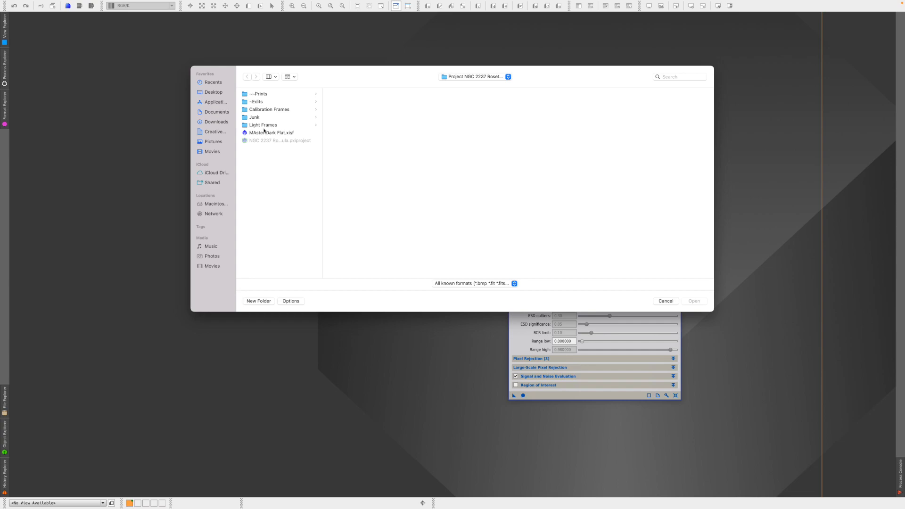
click(269, 109)
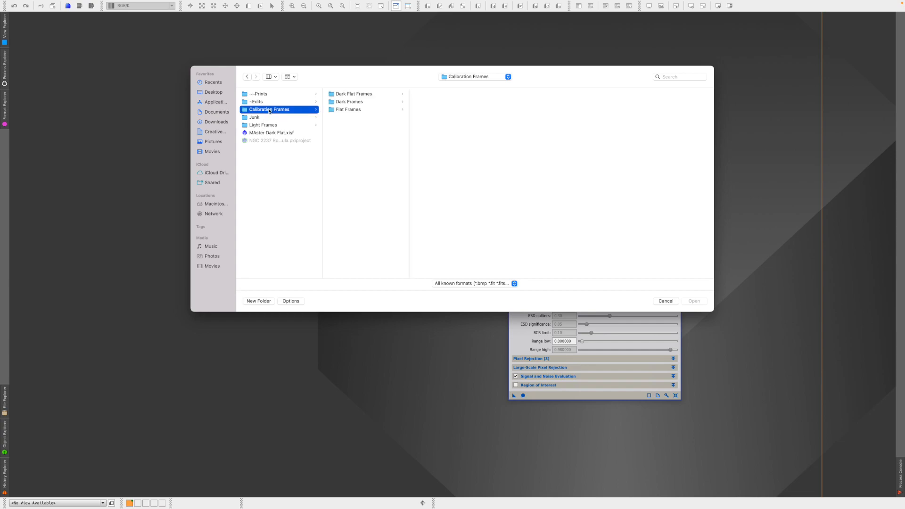
click(345, 111)
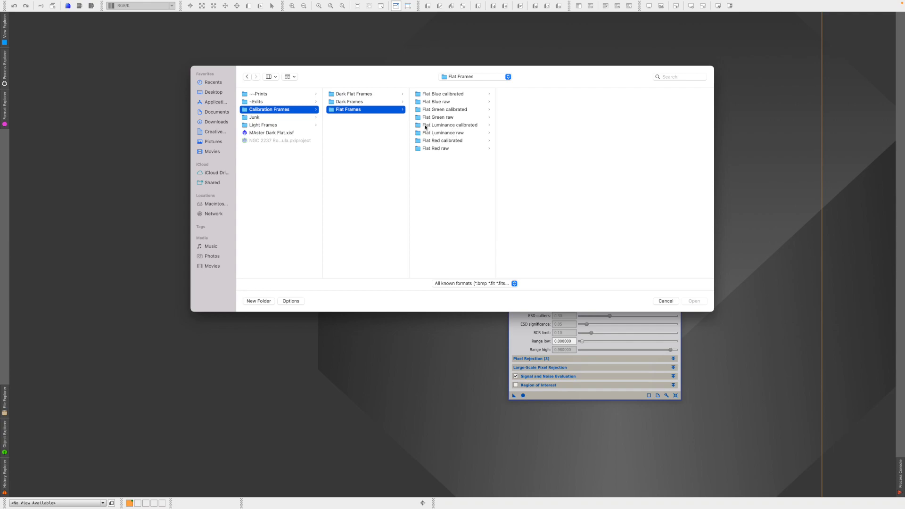
click(450, 127)
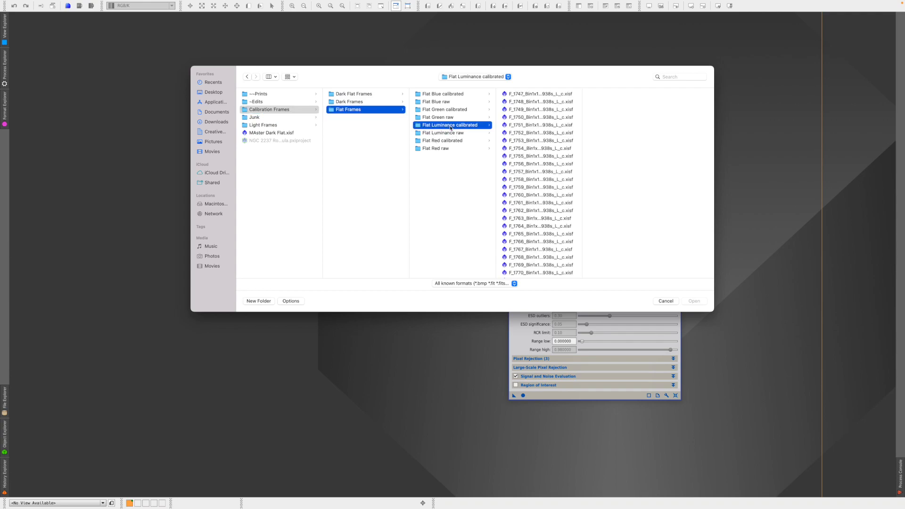
click(529, 94)
scroll(521, 198, down, 20)
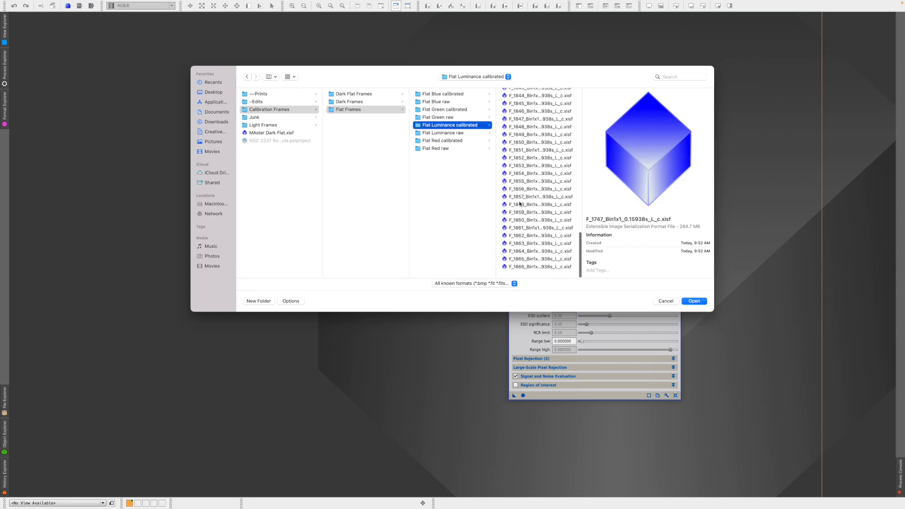
shift+click(536, 272)
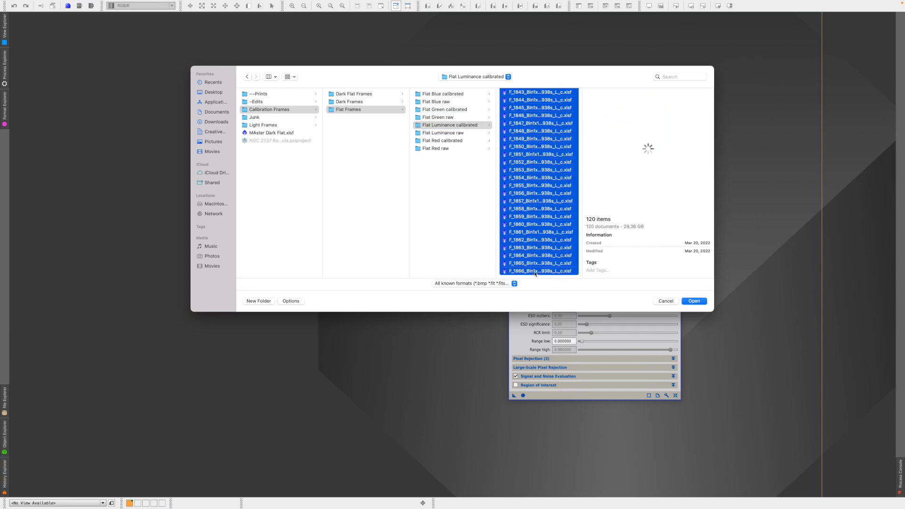
click(700, 304)
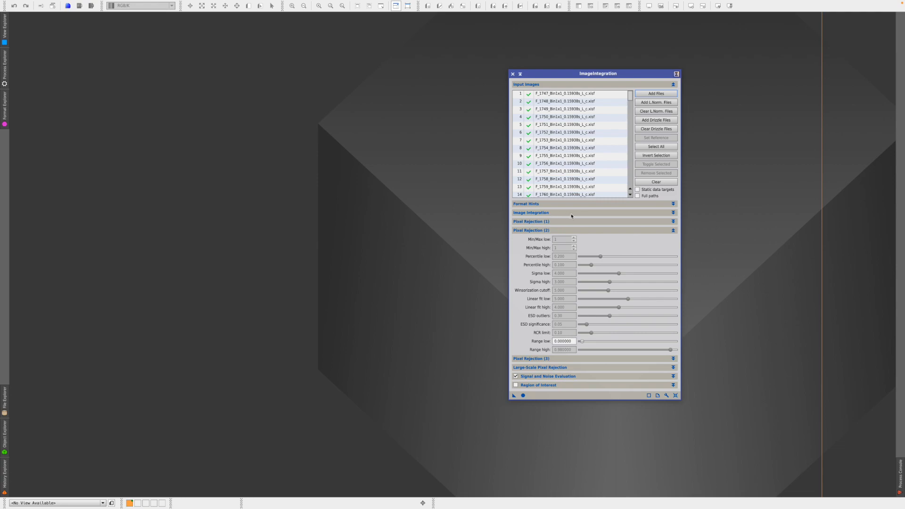
Set the integration normalization to Multiplicative and the weights to Don't care (all weights = 1)
click(673, 213)
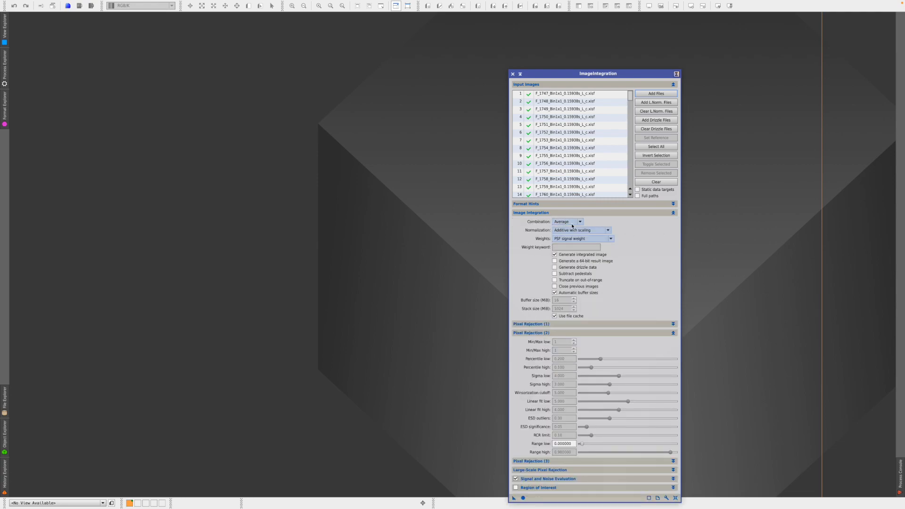
click(609, 230)
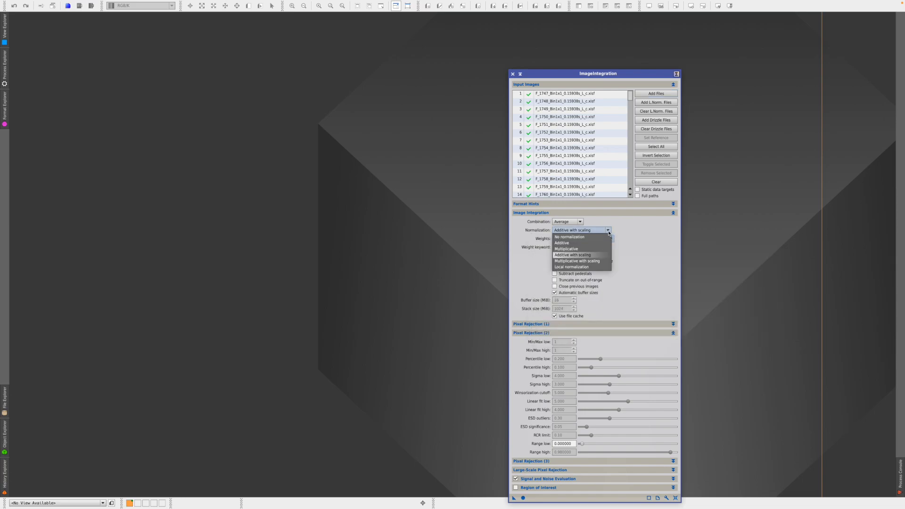
click(589, 250)
drag(633, 75, 637, 28)
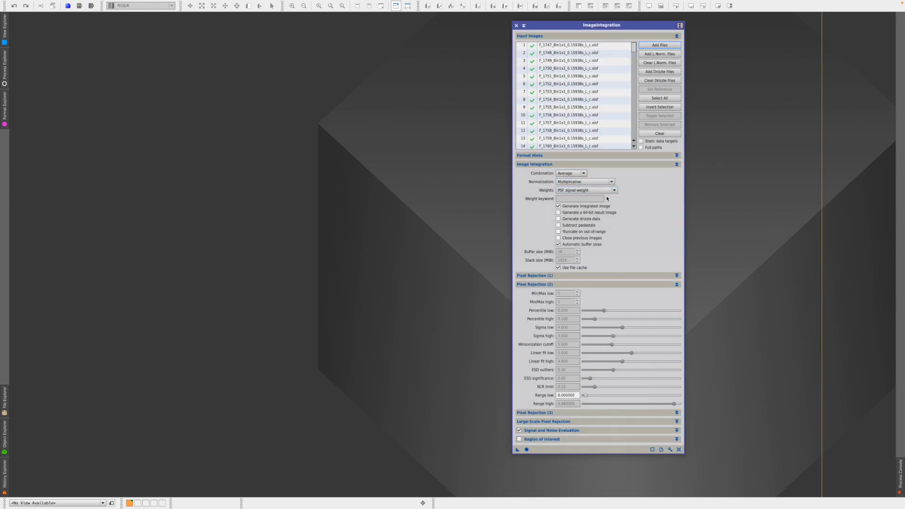
click(614, 190)
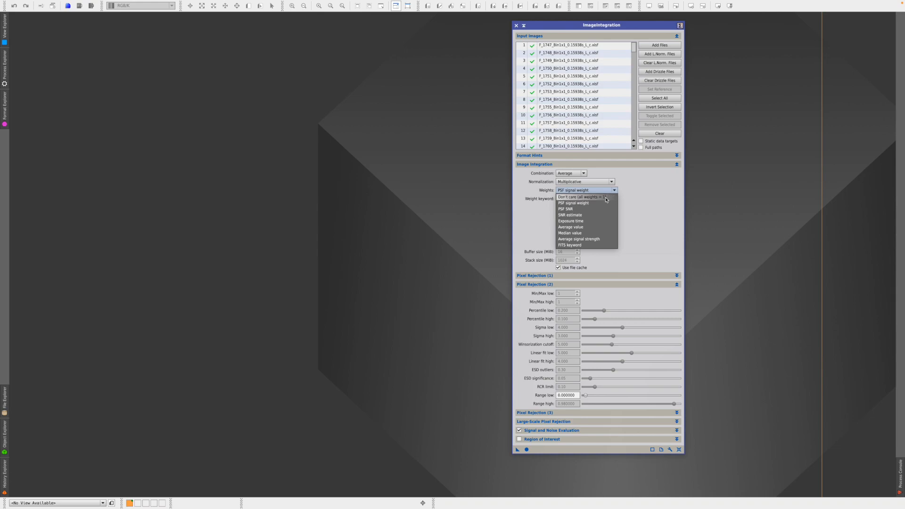
click(607, 198)
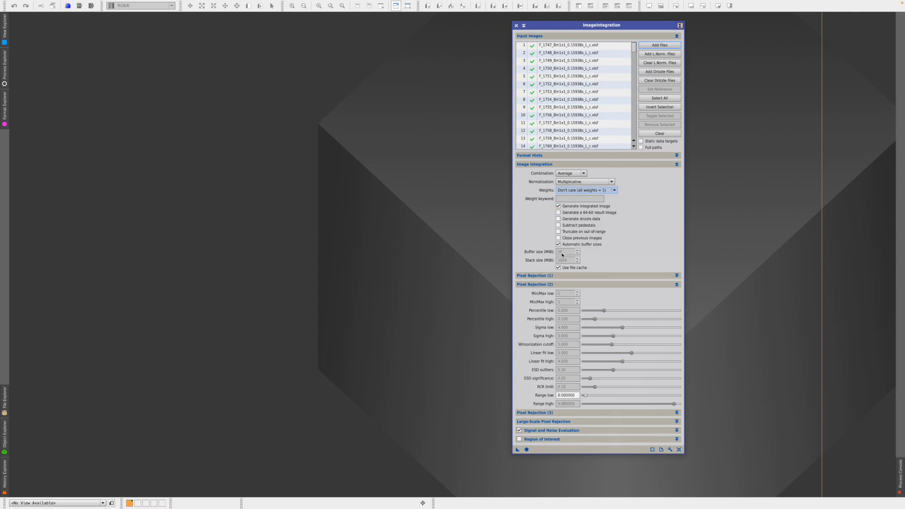
click(677, 164)
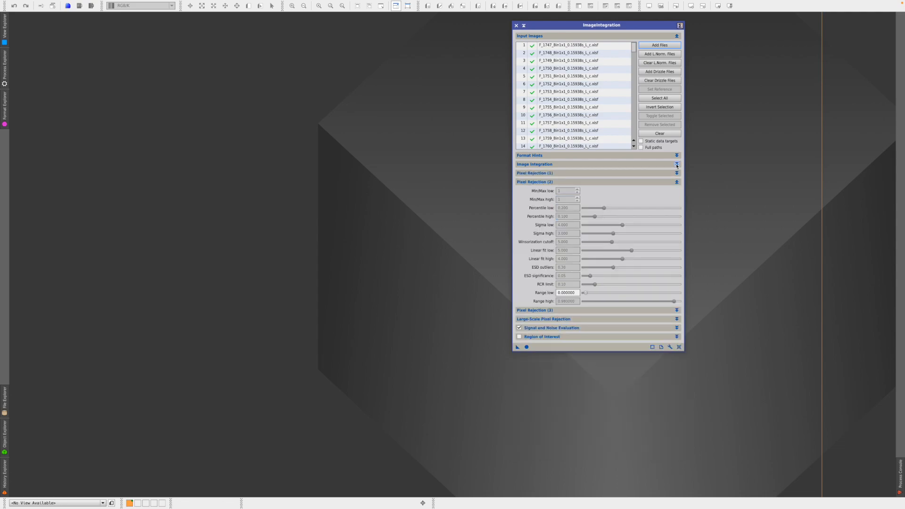
Set pixel rejection to Linear Fit Clipping with Equalize fluxes normalization, and turn off Clip low range
click(676, 173)
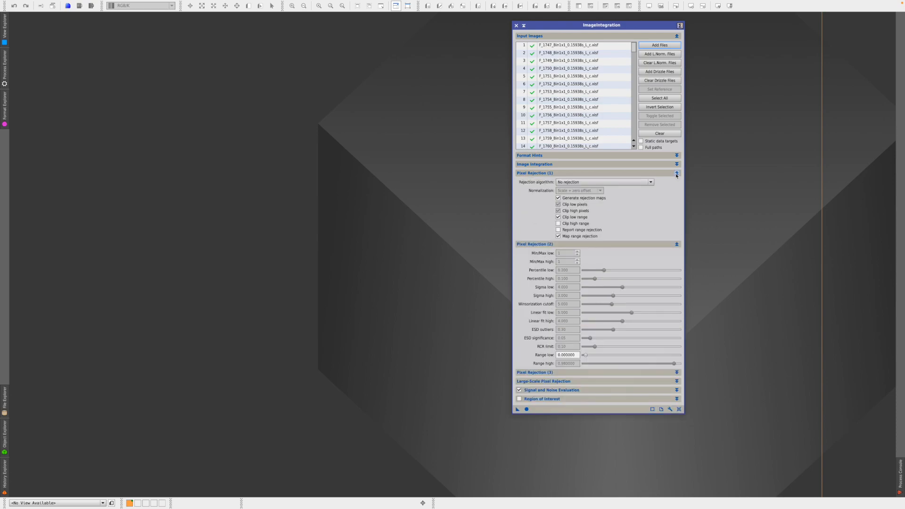
click(651, 183)
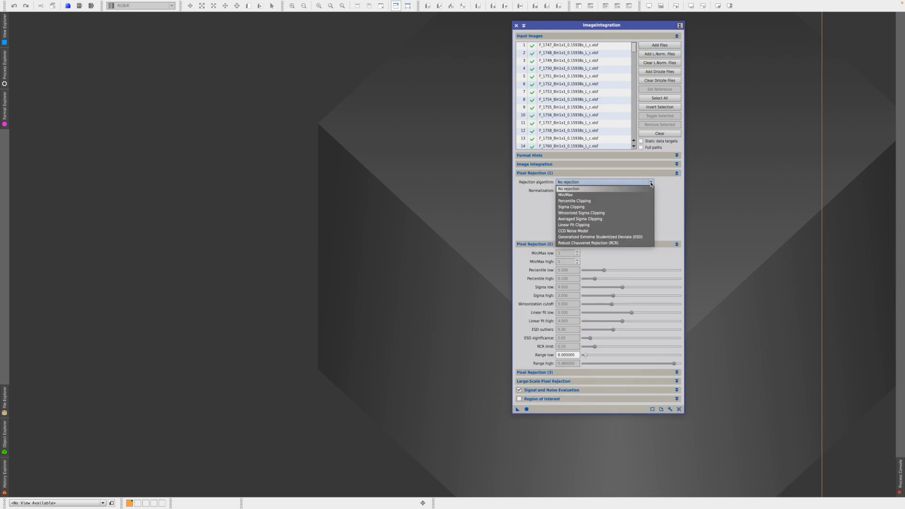
click(612, 226)
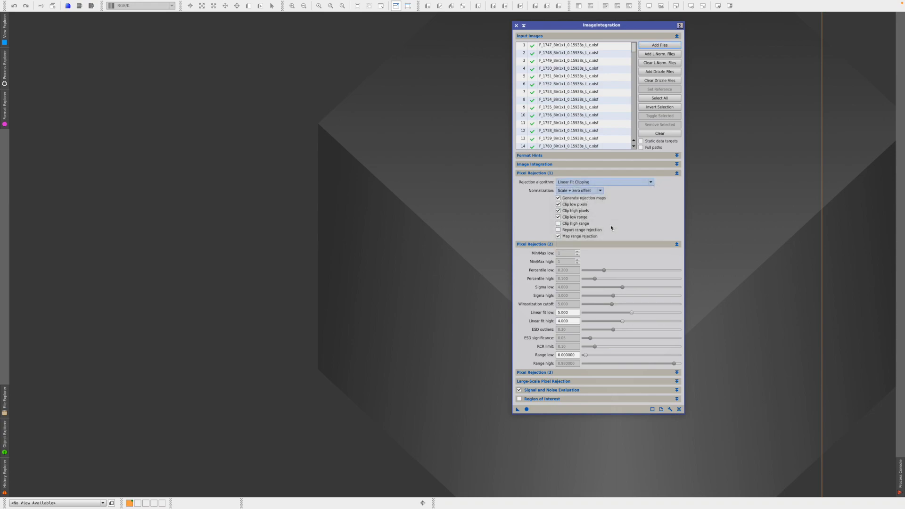
click(601, 191)
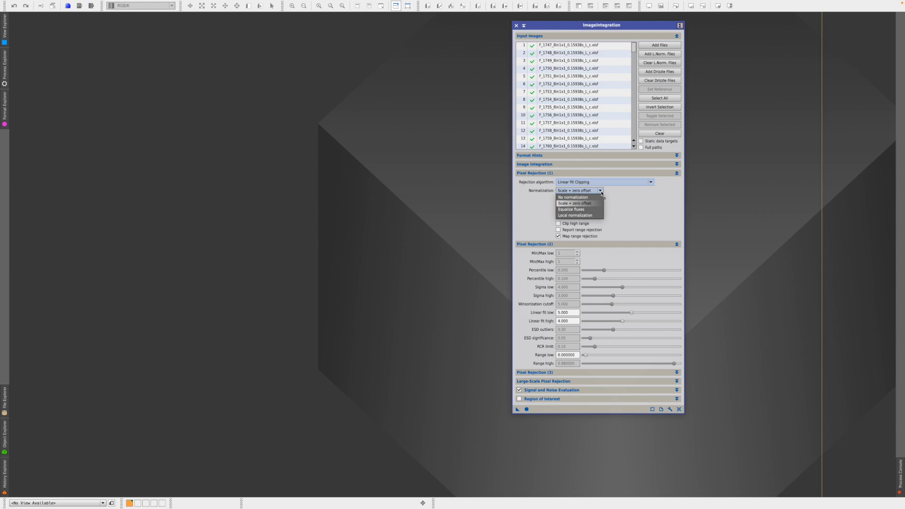
click(586, 211)
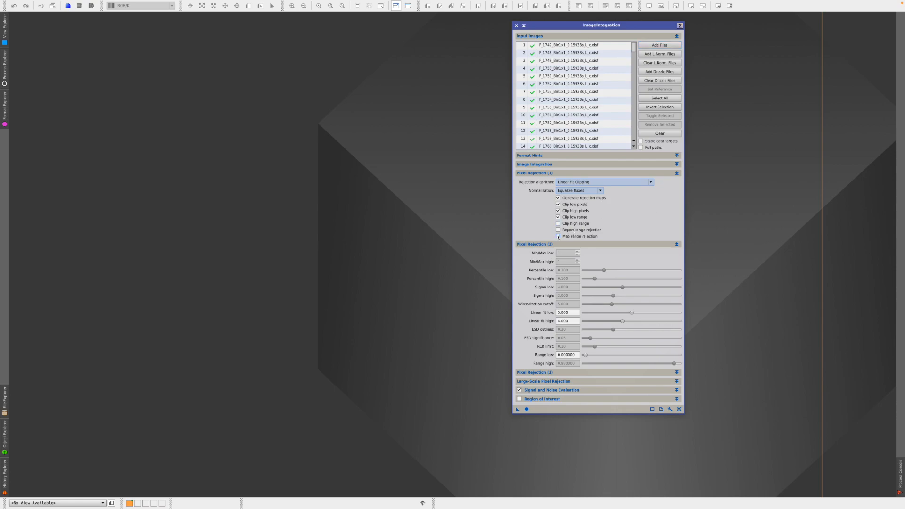
click(558, 218)
click(678, 174)
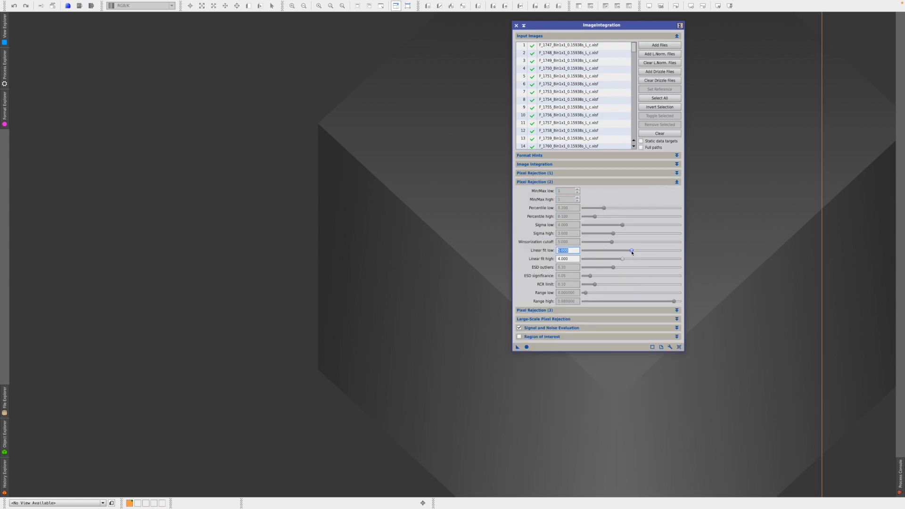
Set Linear fit low to 4.500 and Linear fit high to 3.500, and run the integration globally
drag(633, 253, 618, 260)
click(527, 348)
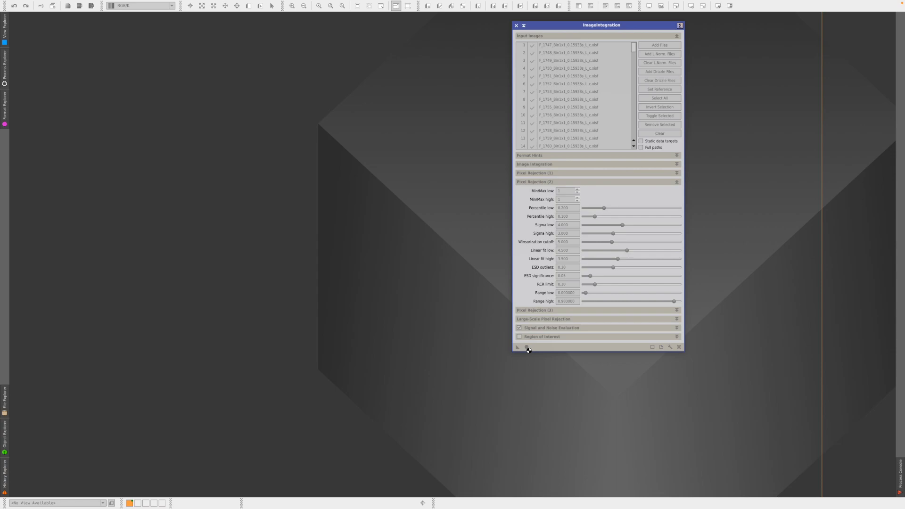
click(529, 349)
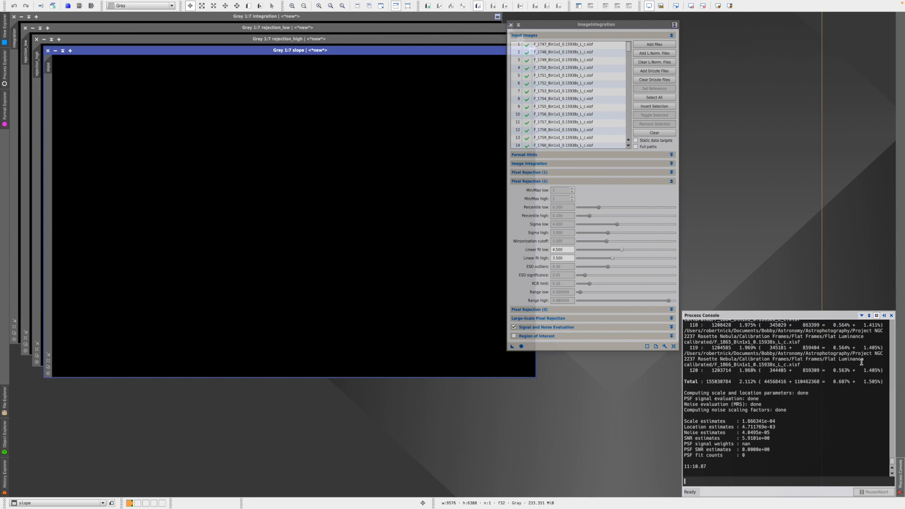
Clear the Process Console, the ImageIntegration dialog and the slope image from the workspace
click(885, 315)
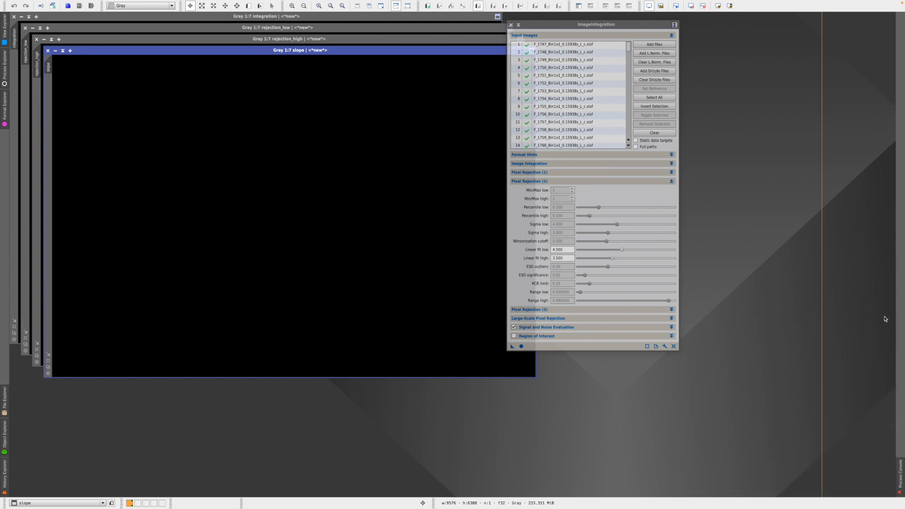
click(511, 26)
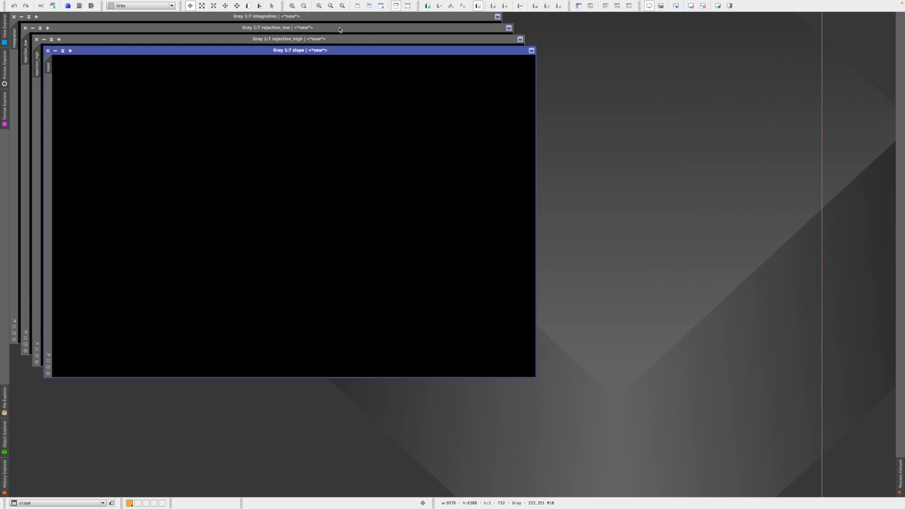
click(47, 51)
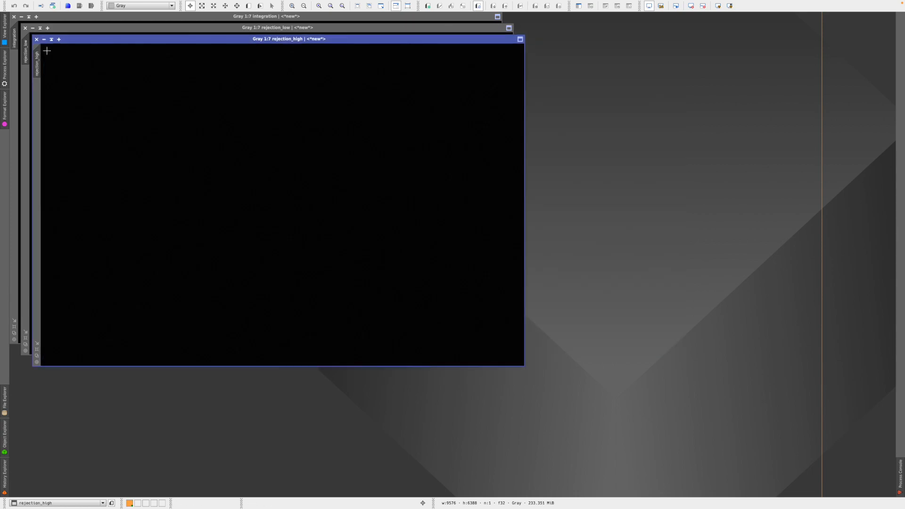
Auto-stretch the display of the rejection_high and rejection_low maps to examine the rejected pixels
click(718, 7)
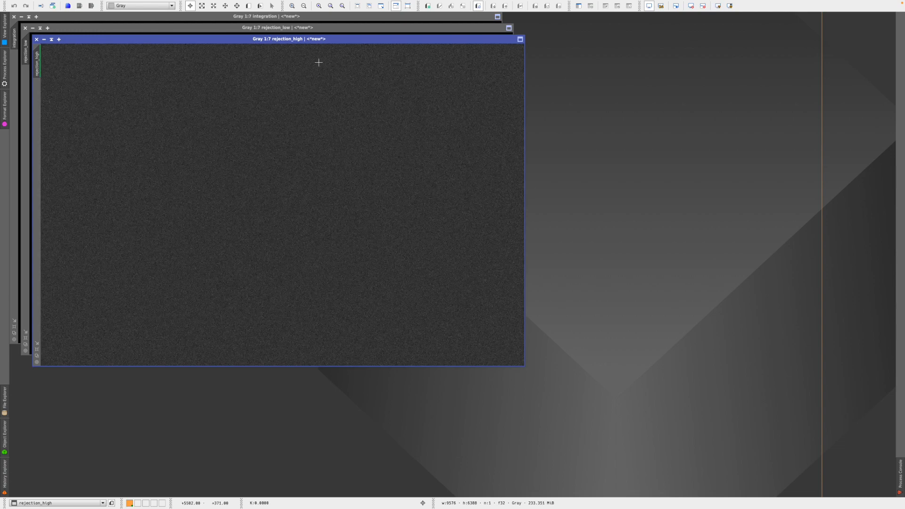
drag(334, 43, 436, 114)
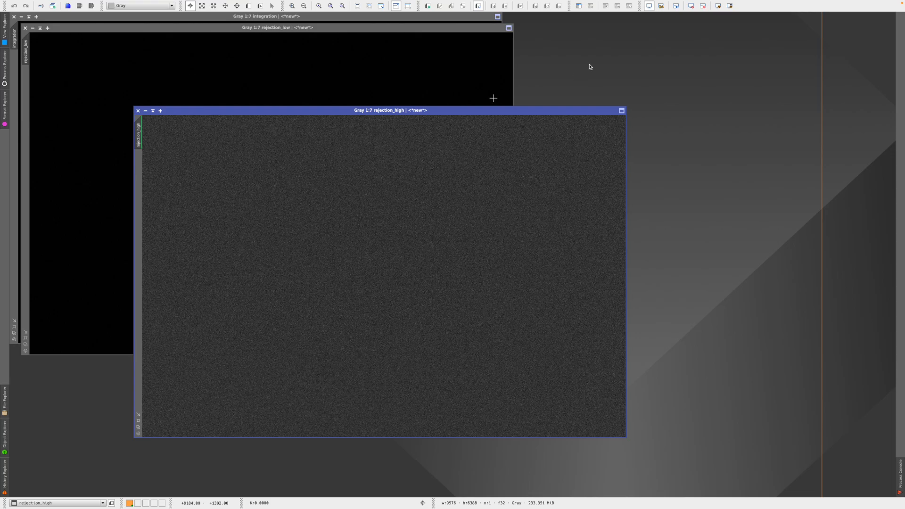
click(459, 34)
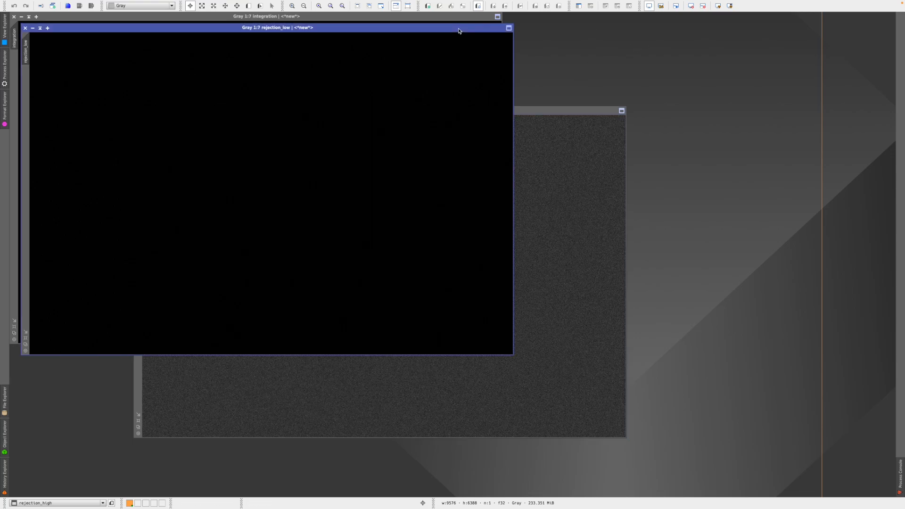
click(718, 6)
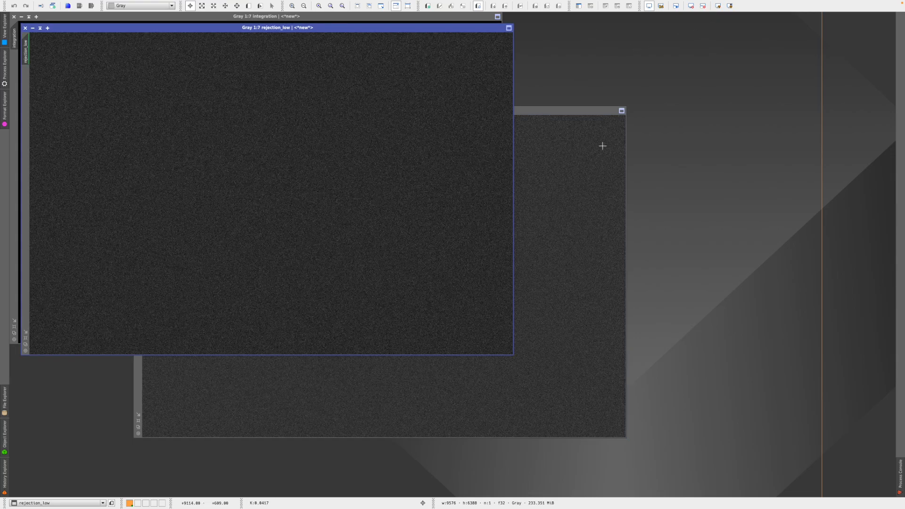
Close both rejection maps and show the integration image enlarged to 1:5 with an automatic screen stretch
click(25, 29)
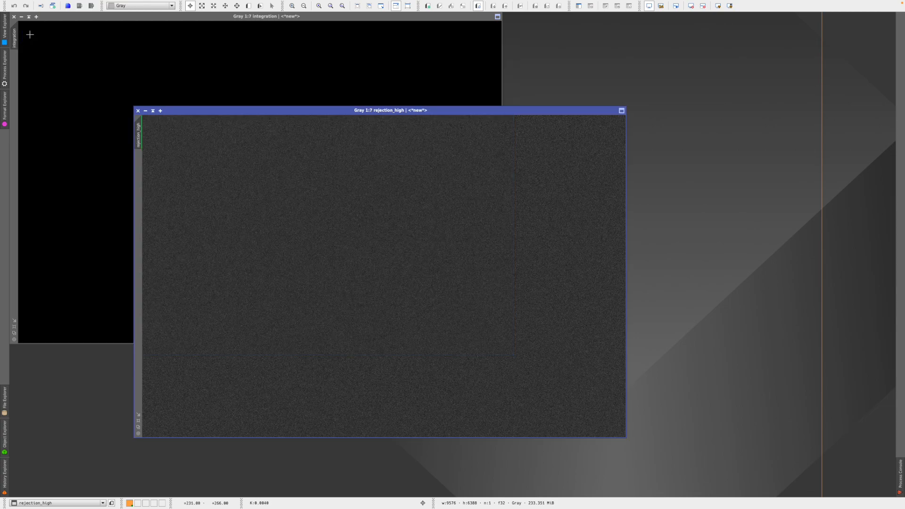
click(138, 112)
click(14, 331)
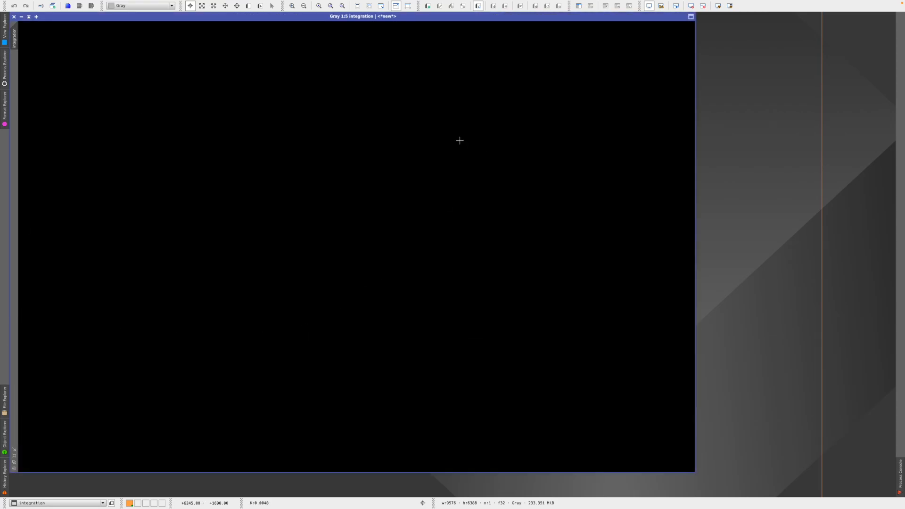
click(719, 7)
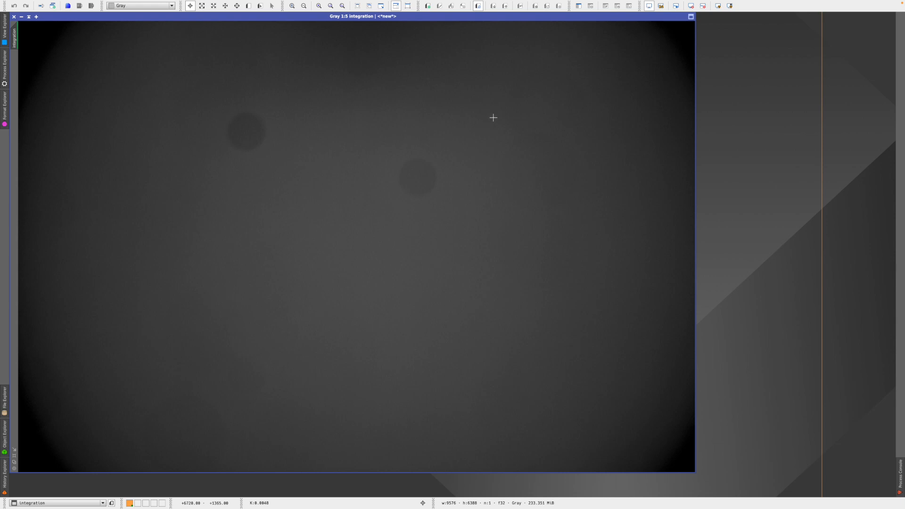
Save the integration image as MAster Flat.xisf in the Rosette Nebula project folder, keeping the 32-bit floating point XISF options
mouse_move(102, 2)
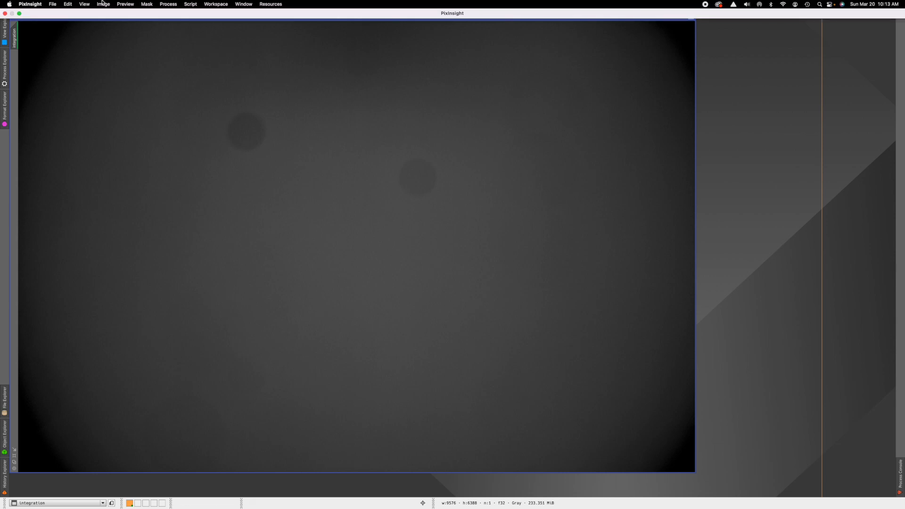
click(53, 4)
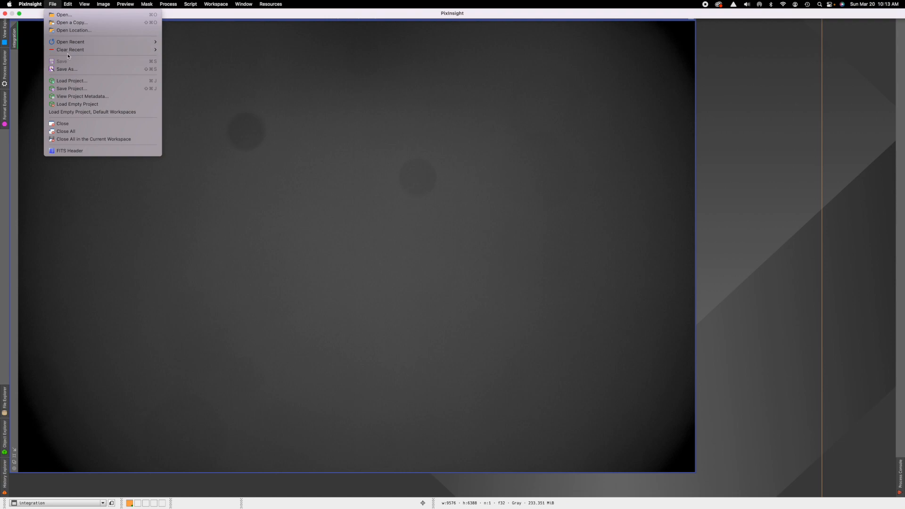
click(74, 69)
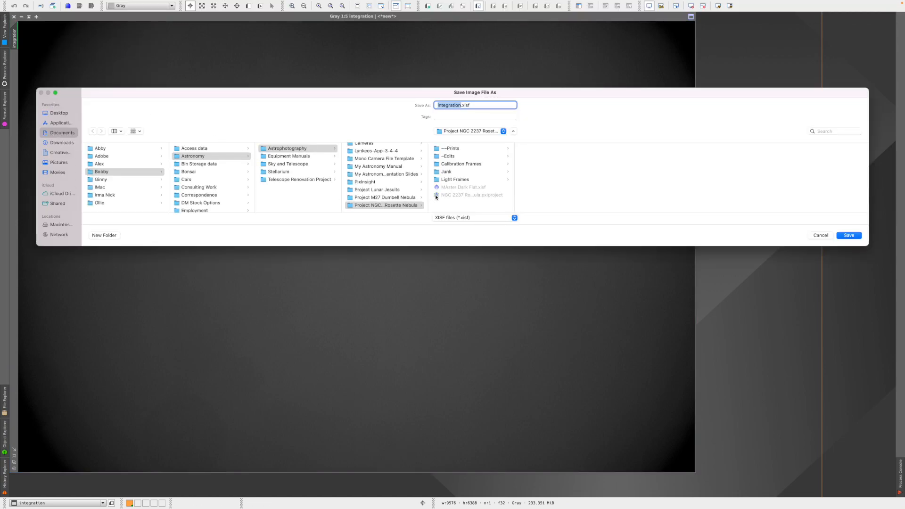
click(456, 188)
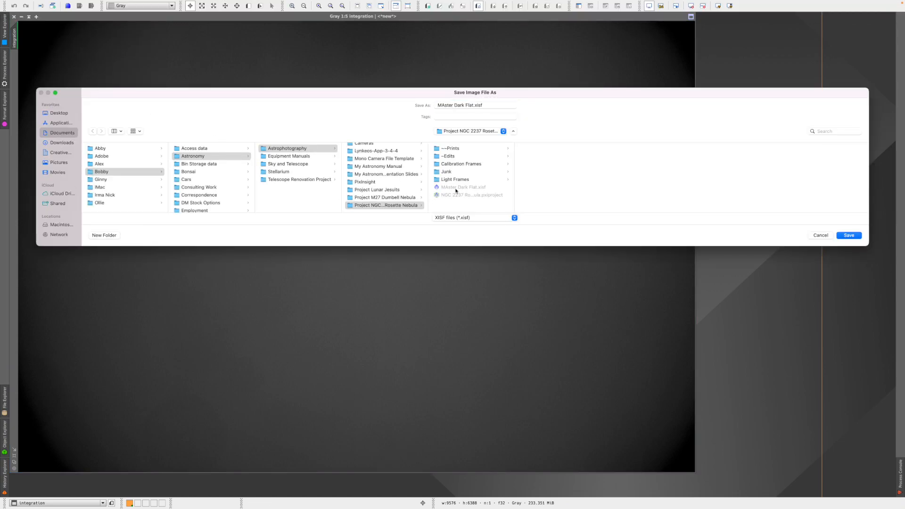
click(464, 104)
drag(466, 104, 456, 106)
key(BackSpace)
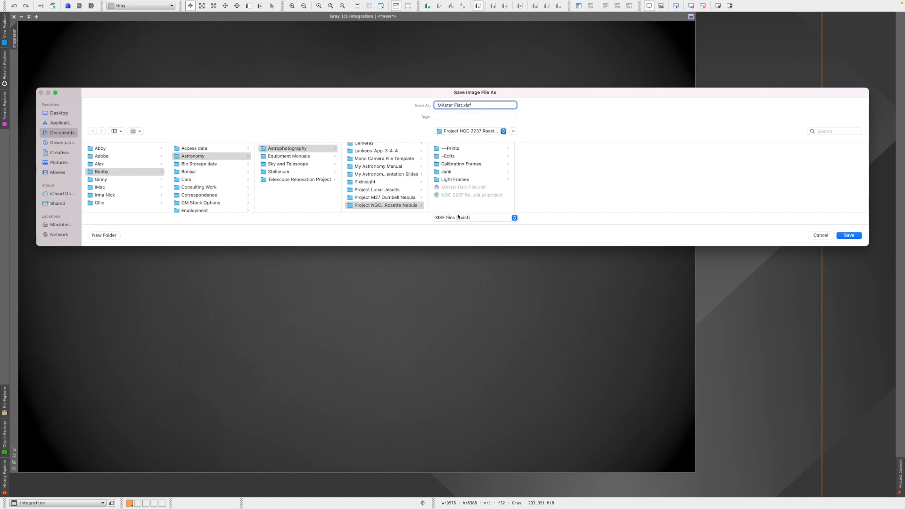
click(848, 235)
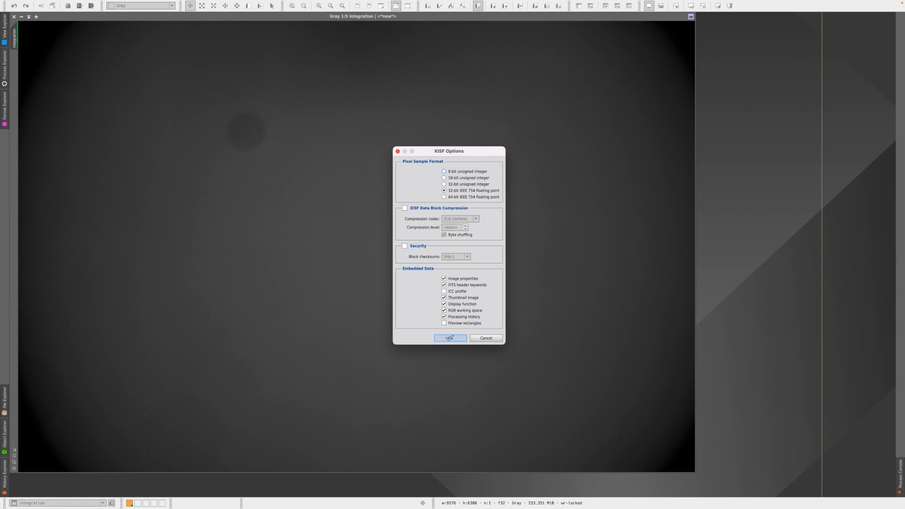
click(449, 337)
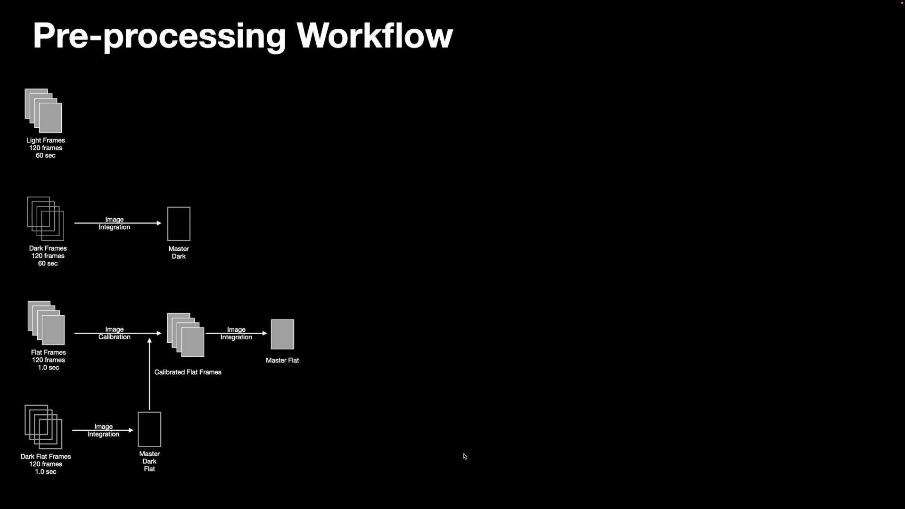
key(Right)
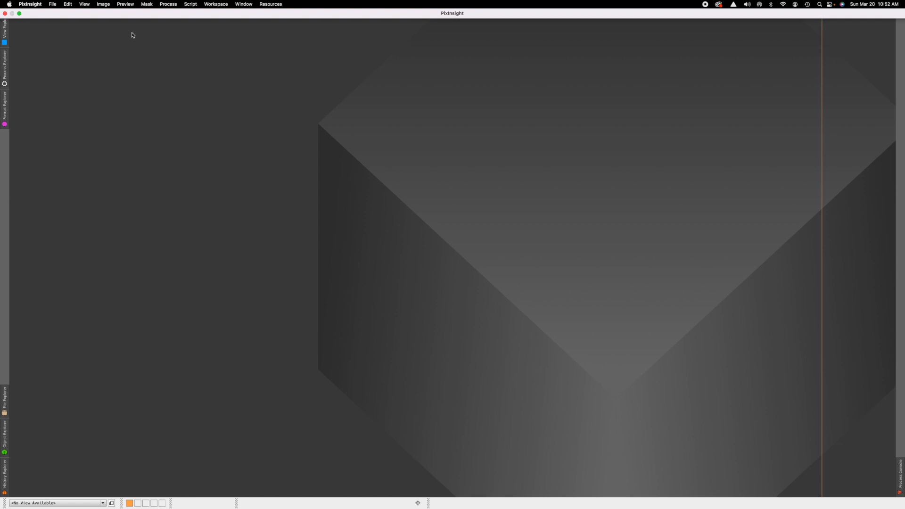
Open the ImageCalibration process, reset it to its default settings and reposition its window
click(169, 4)
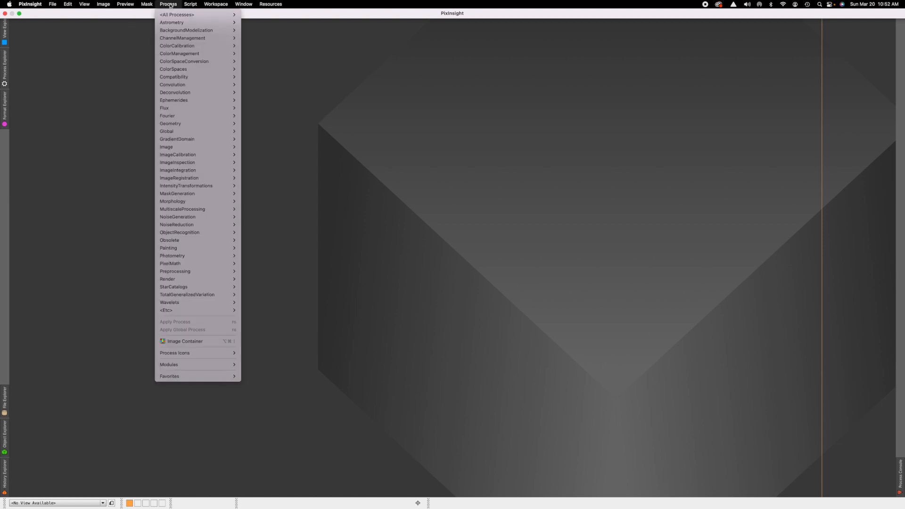
mouse_move(174, 157)
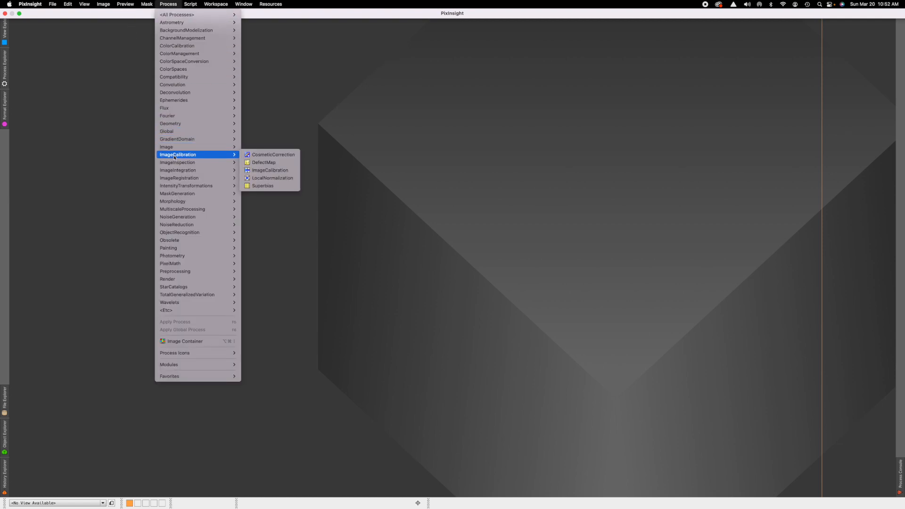
click(284, 171)
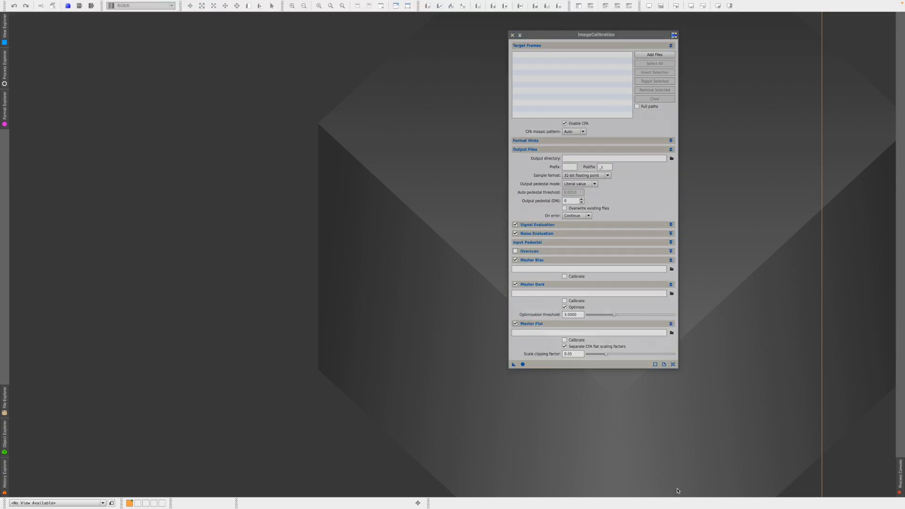
click(674, 367)
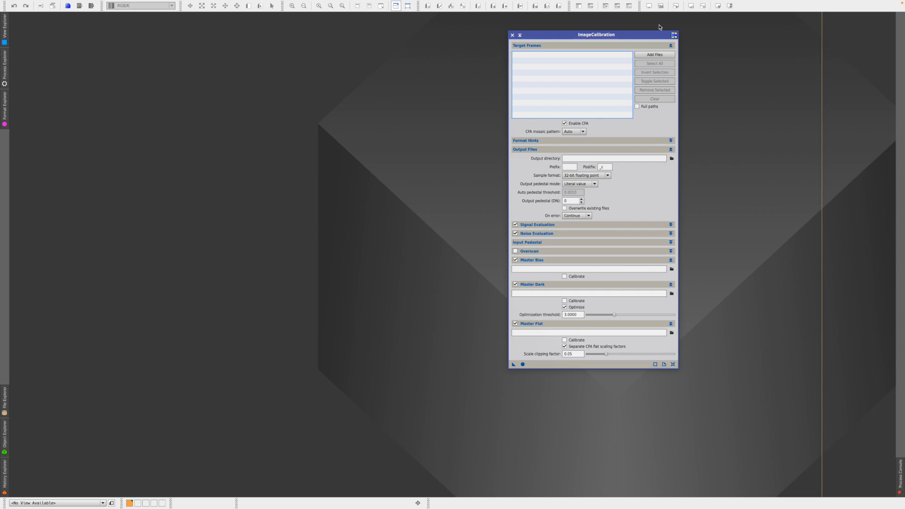
drag(644, 35, 584, 35)
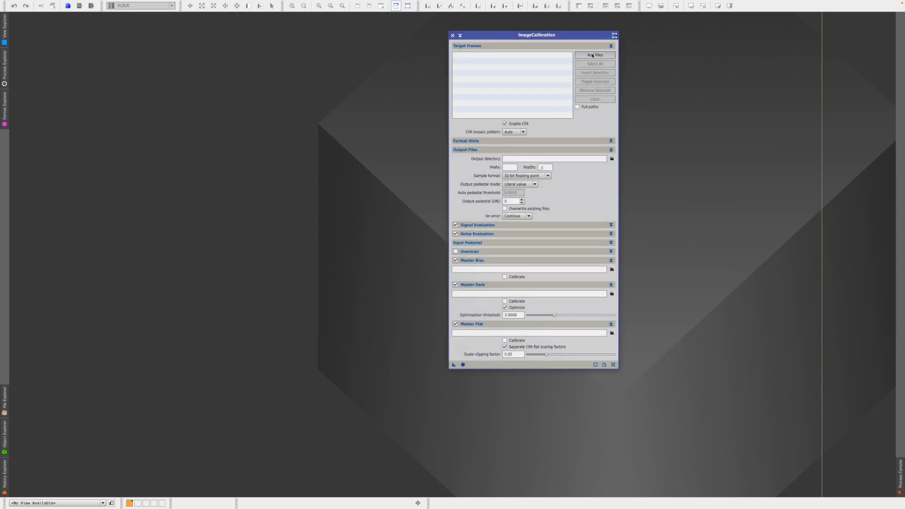
Add all raw luminance light frames from Light Frames/Luminance/Lum_0Raw as the target frames
click(593, 55)
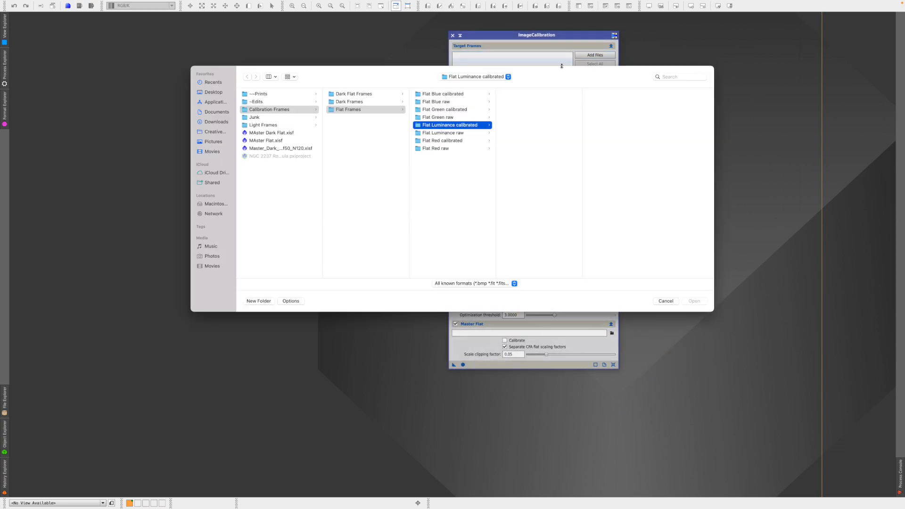
click(257, 126)
click(345, 110)
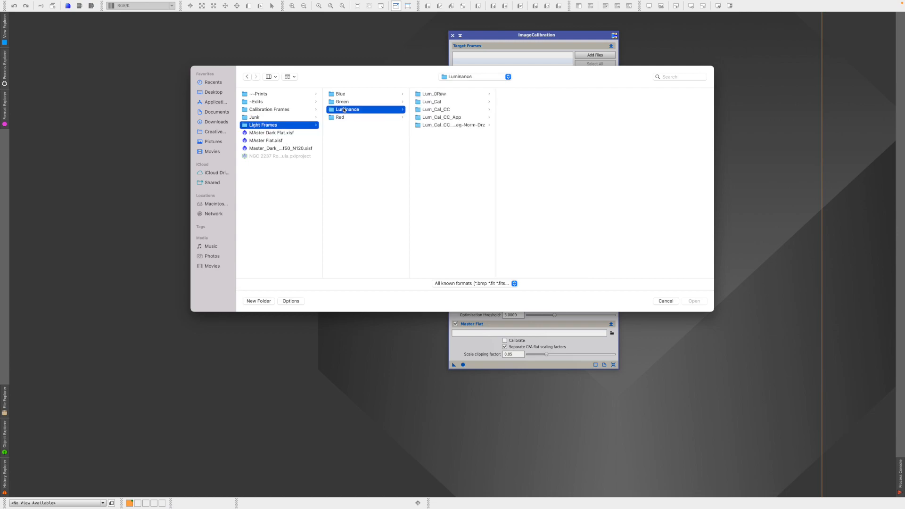
click(438, 94)
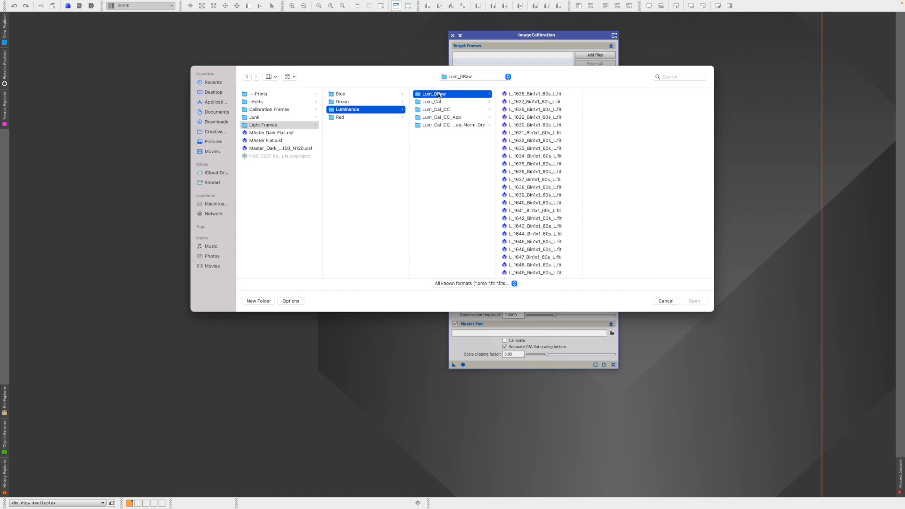
click(539, 94)
scroll(540, 189, down, 20)
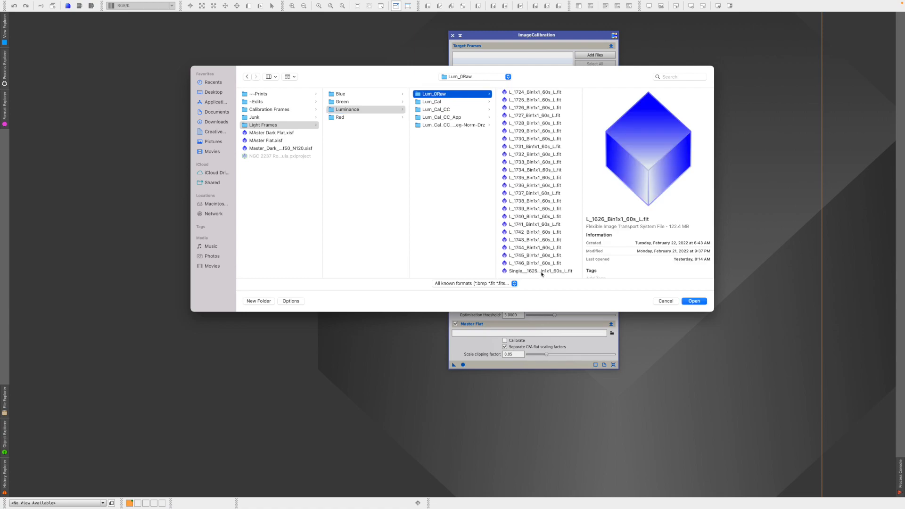
shift+click(542, 272)
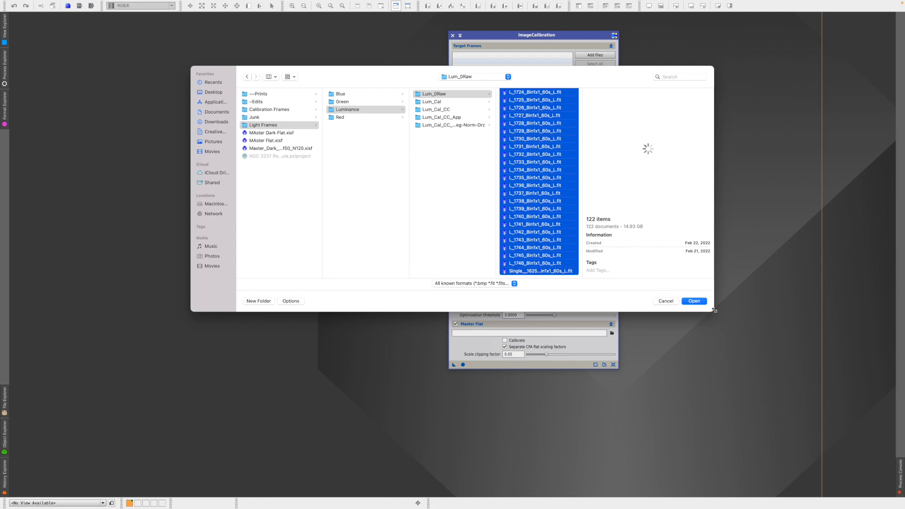
click(701, 302)
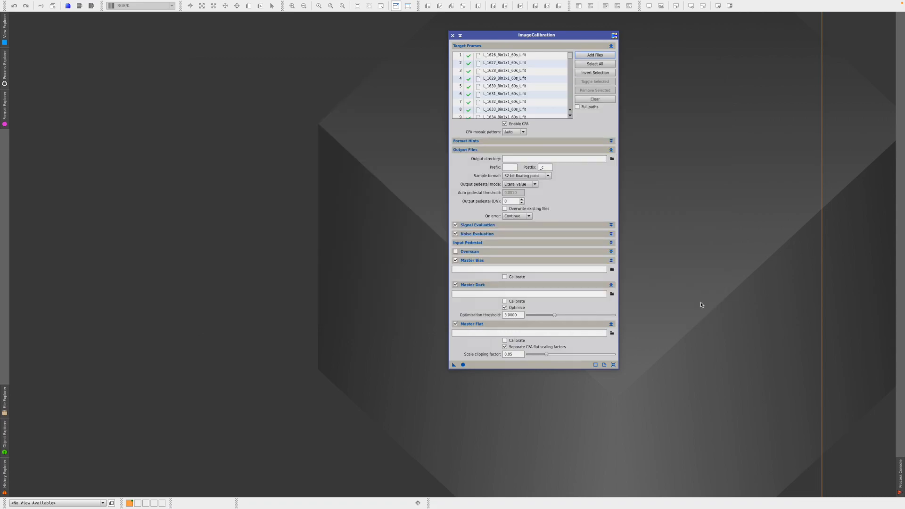
Disable CFA handling and set the output directory to Light Frames/Luminance/Lum_Cal
click(505, 124)
click(612, 159)
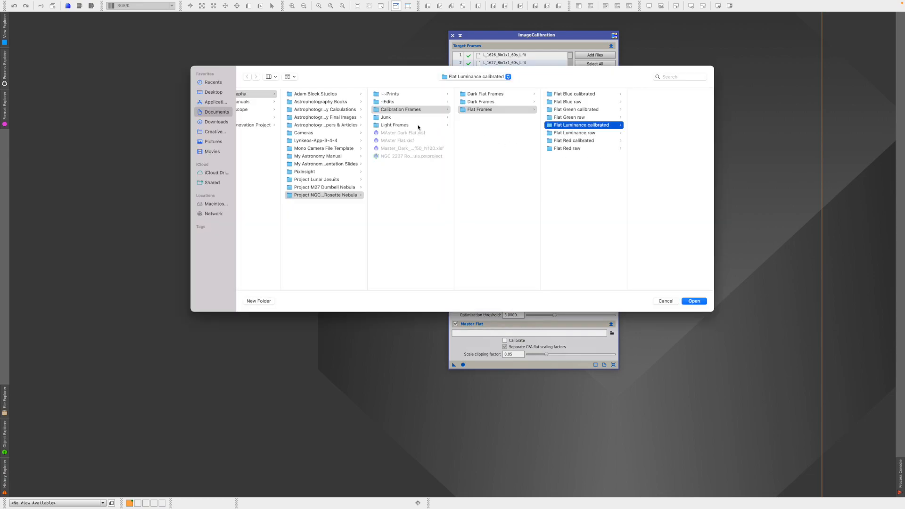
click(397, 125)
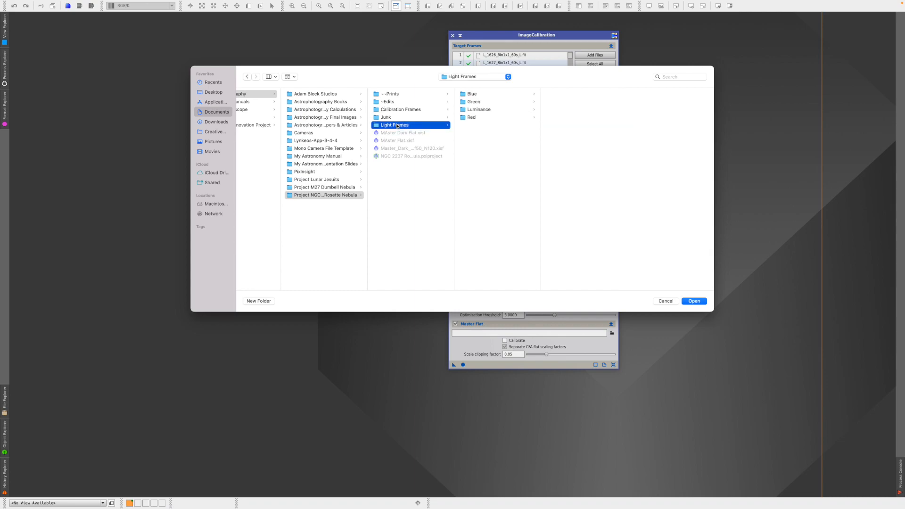
click(476, 111)
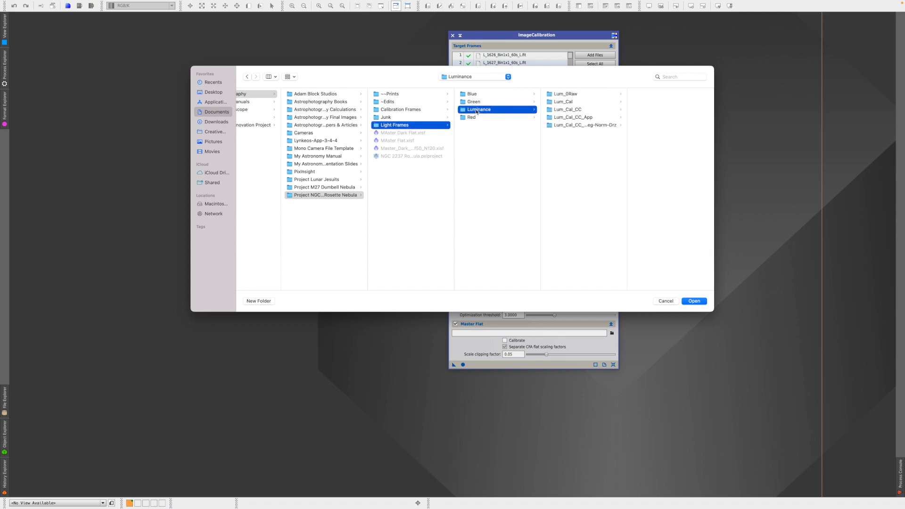
click(568, 103)
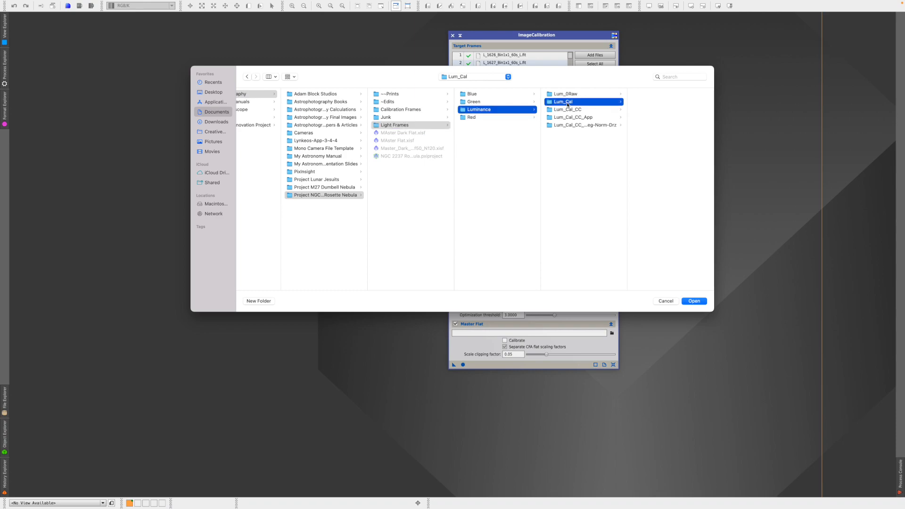
click(695, 301)
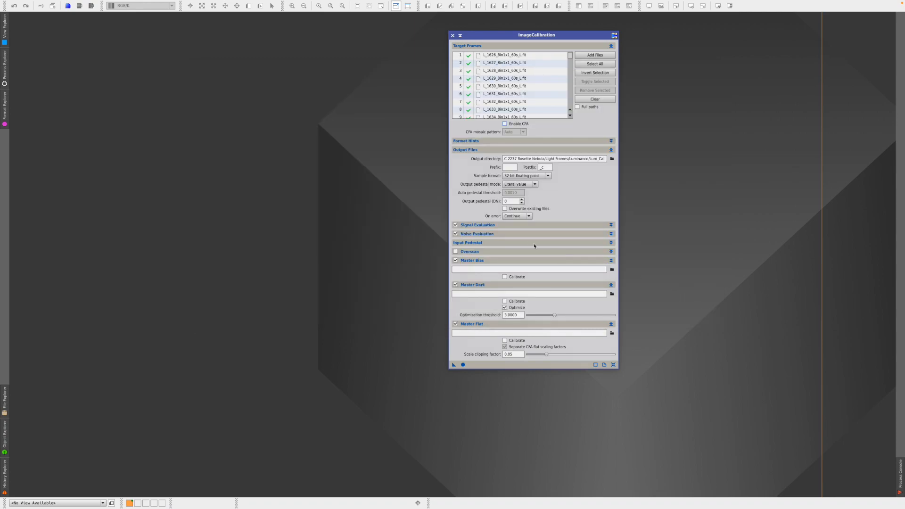
Disable the master bias, assign Master_Dark_ASI6200mm_60s_-10C_G0_Off50_N120.xisf as the master dark and turn off its Optimize option
click(455, 260)
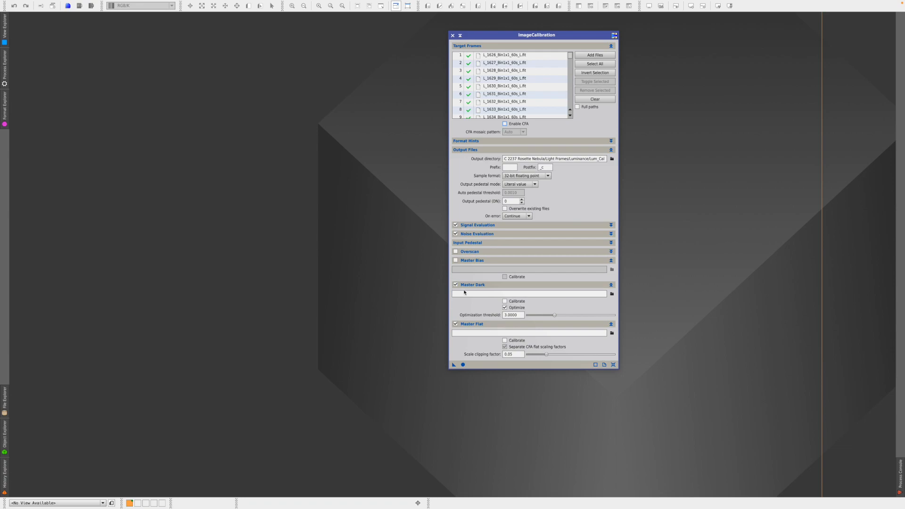
click(504, 307)
click(612, 295)
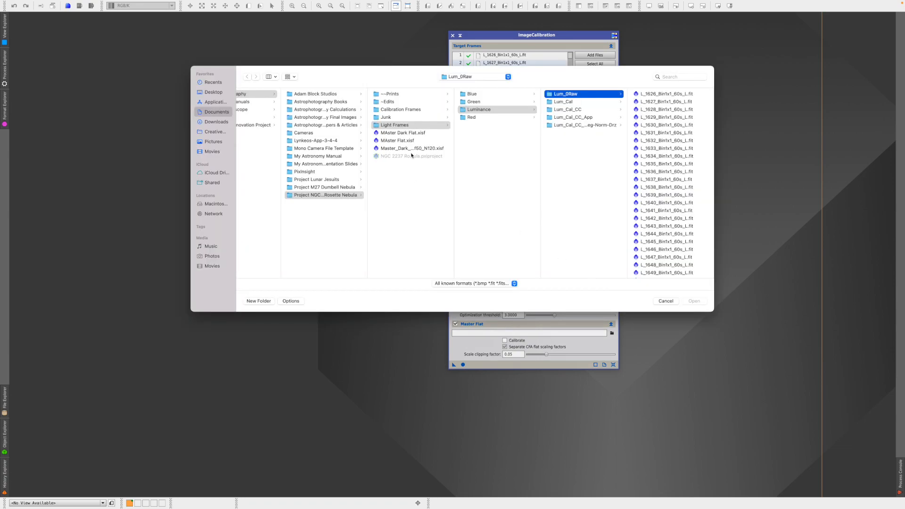
click(411, 149)
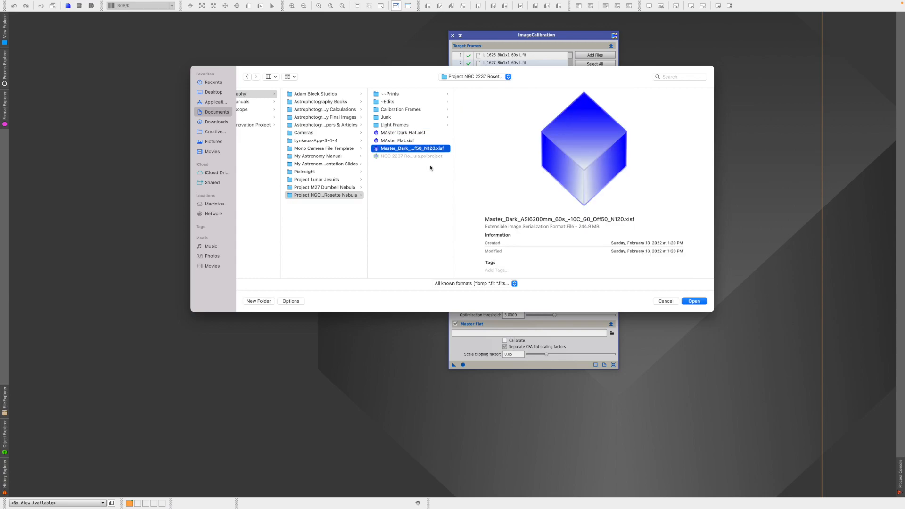
click(695, 301)
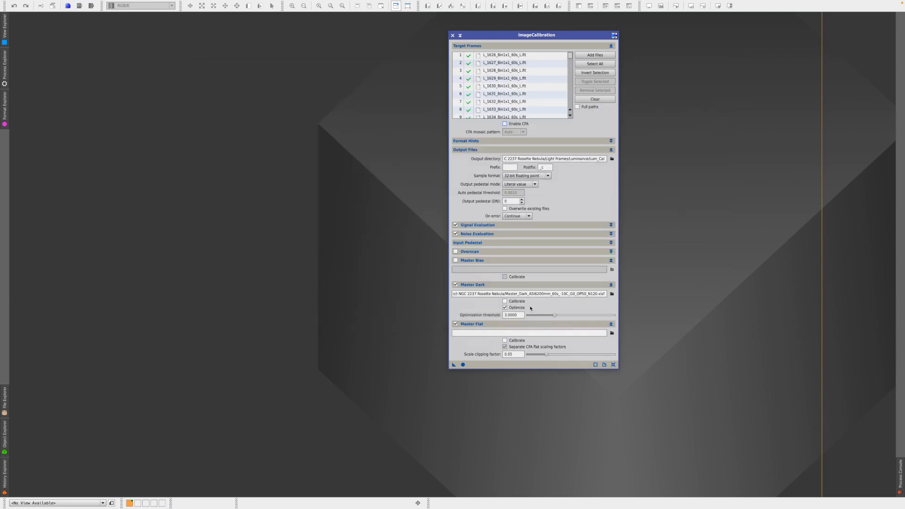
click(505, 309)
Assign MAster Flat.xisf as the master flat and run the calibration globally on the luminance lights
click(613, 334)
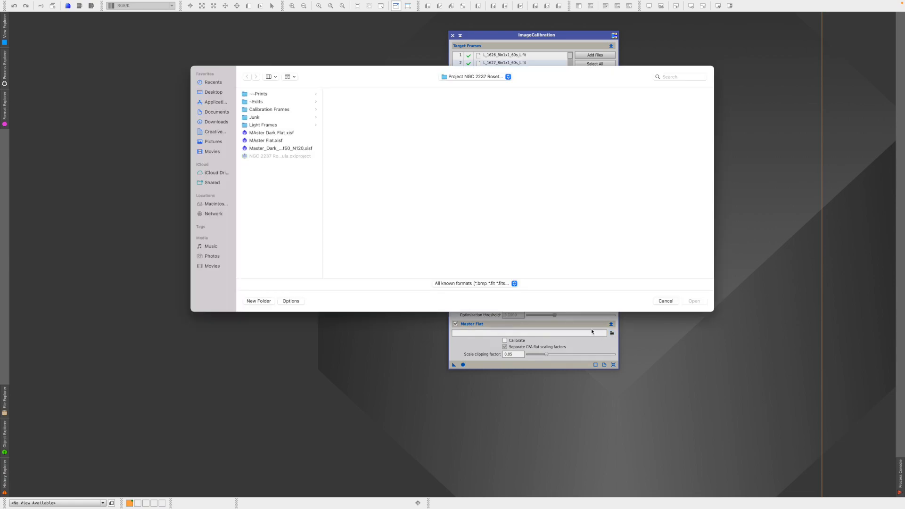
click(276, 141)
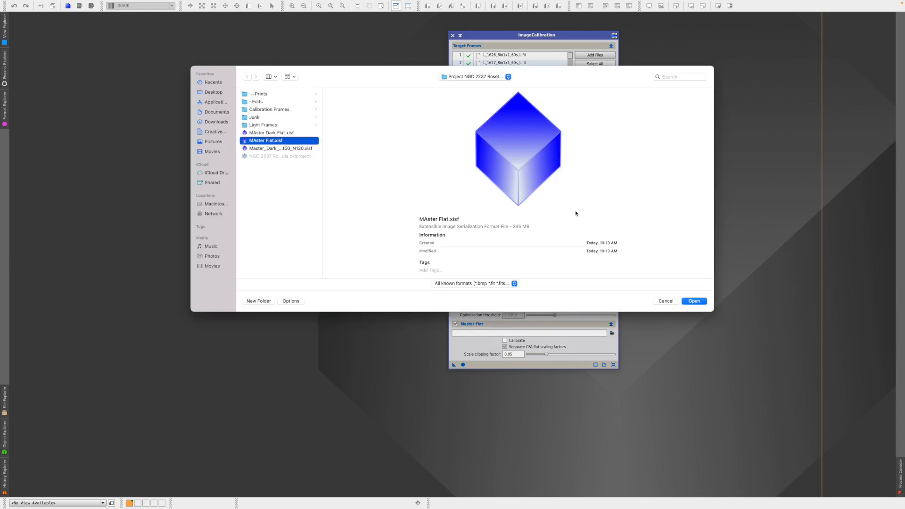
click(699, 301)
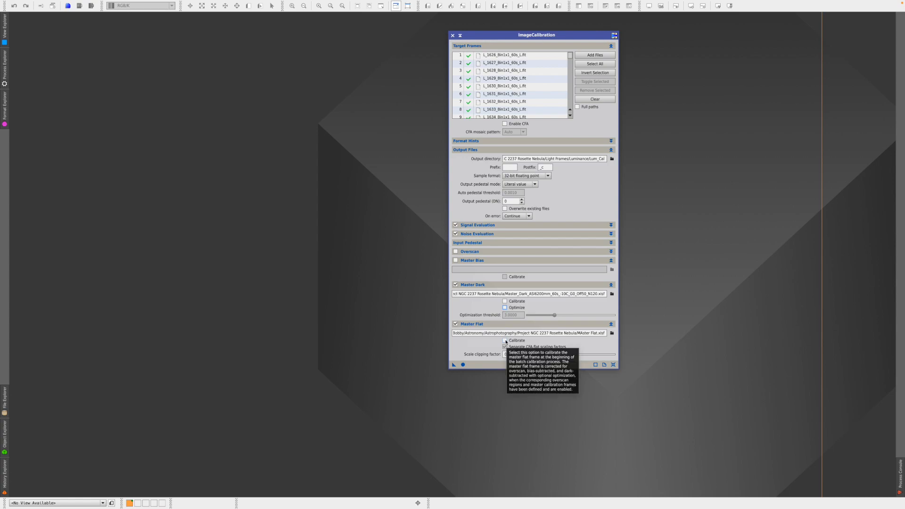
click(463, 365)
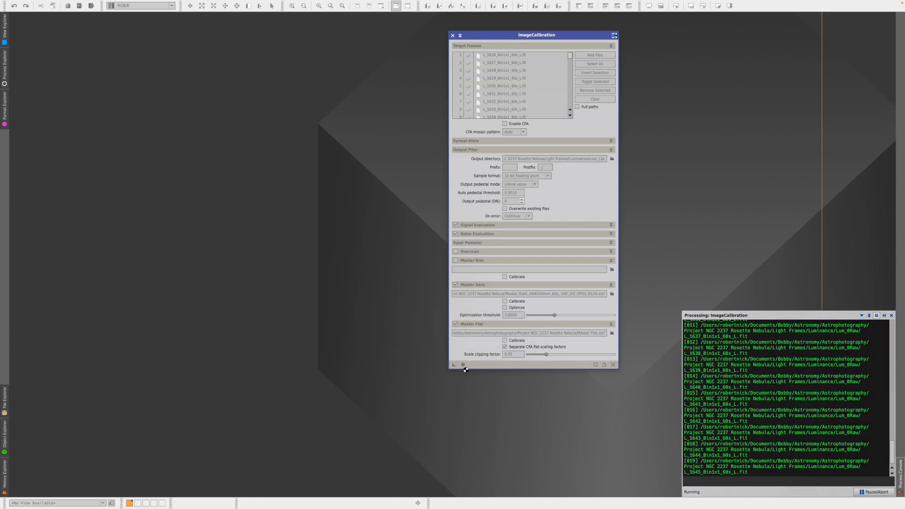
drag(583, 38, 631, 36)
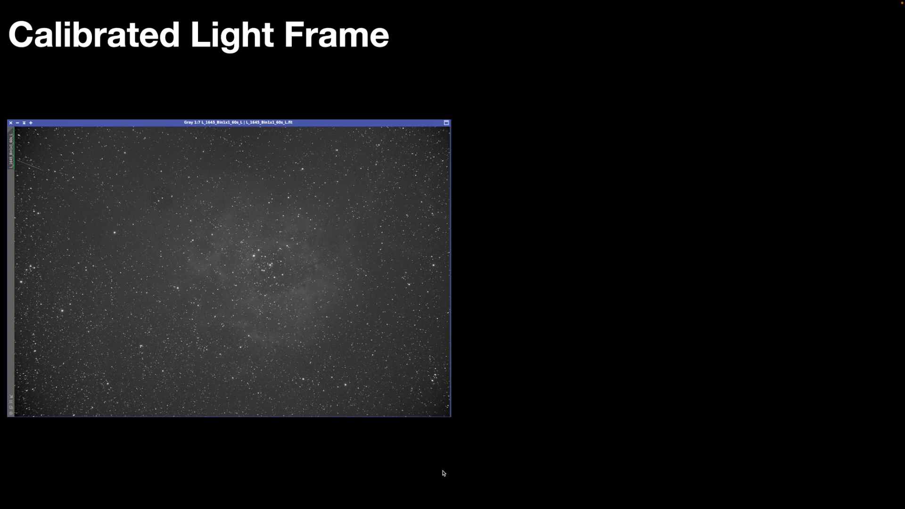
key(Right)
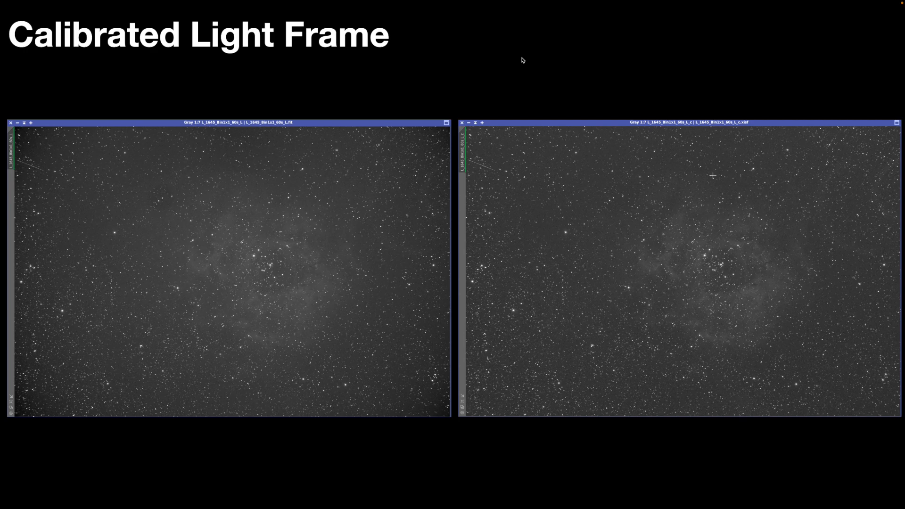
key(Right)
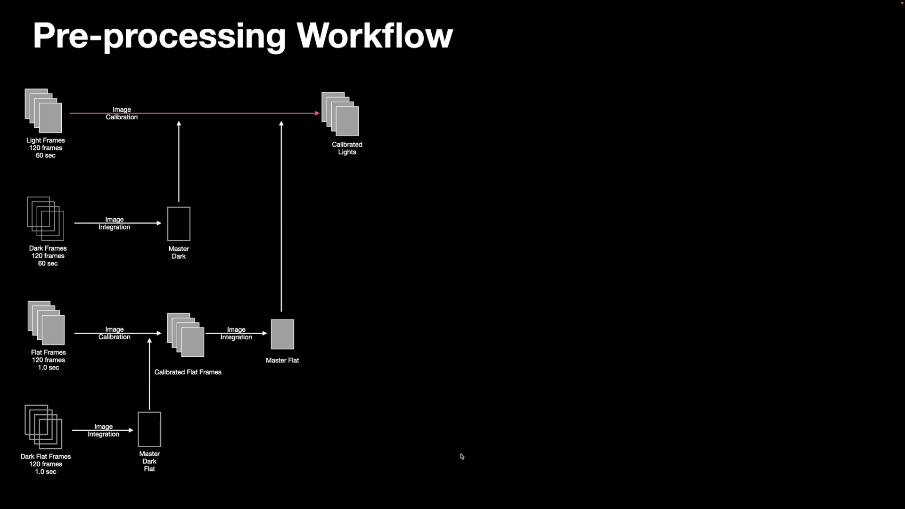
key(Right)
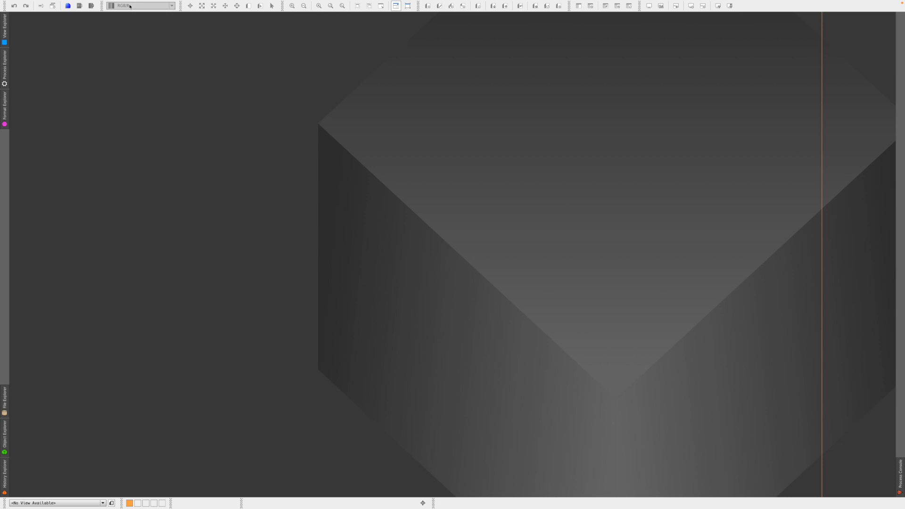
Open the CosmeticCorrection process and reset its settings to their defaults
mouse_move(131, 3)
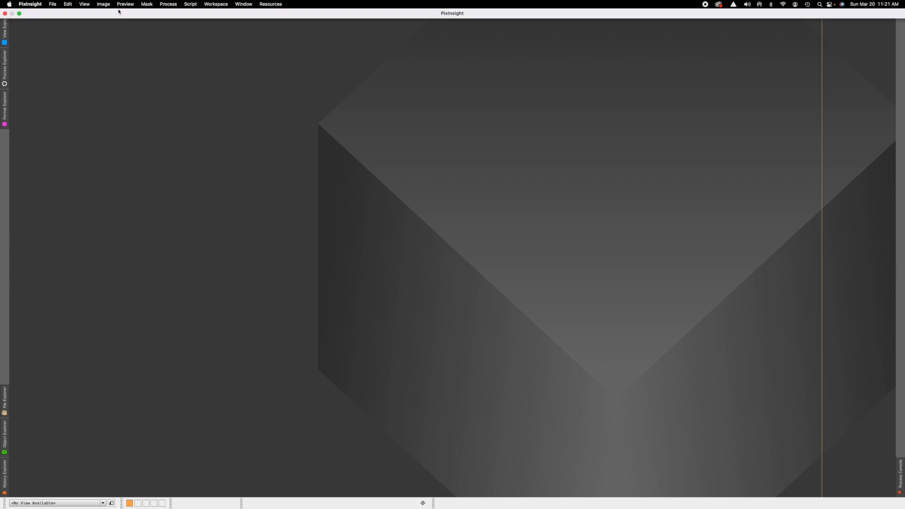
click(169, 4)
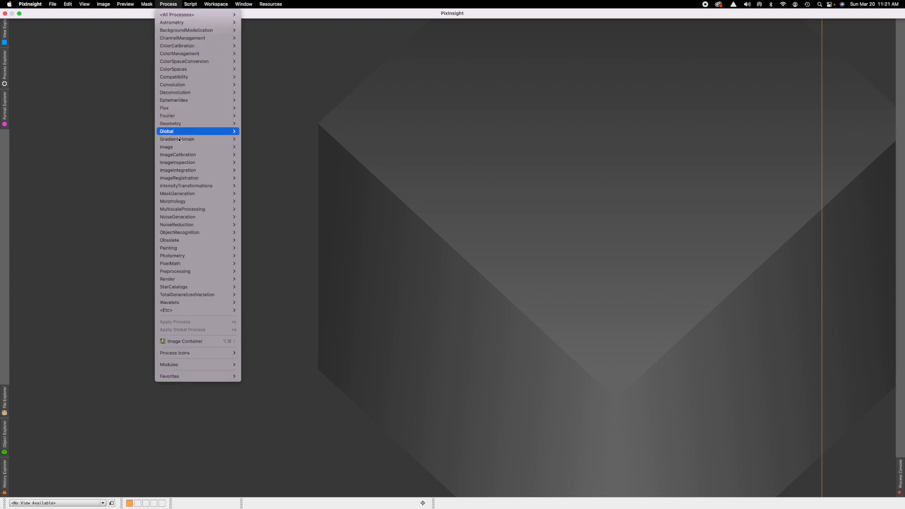
mouse_move(182, 156)
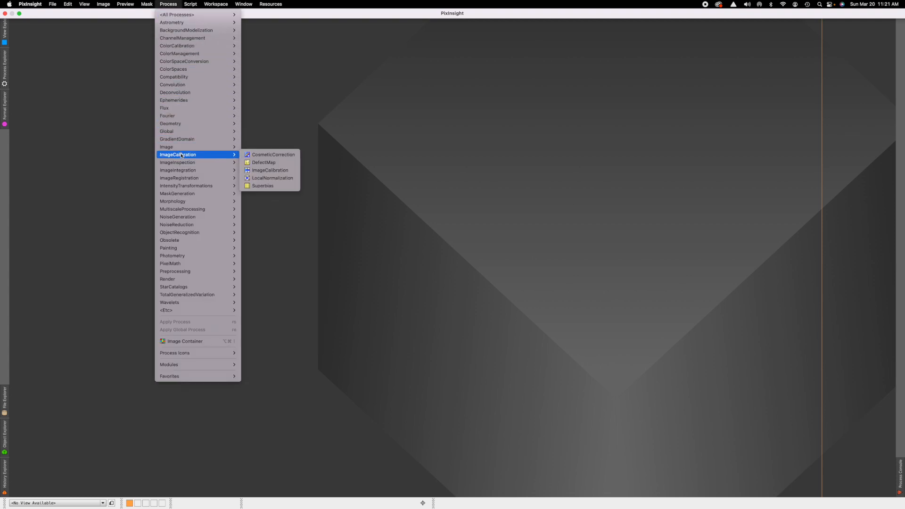
click(273, 156)
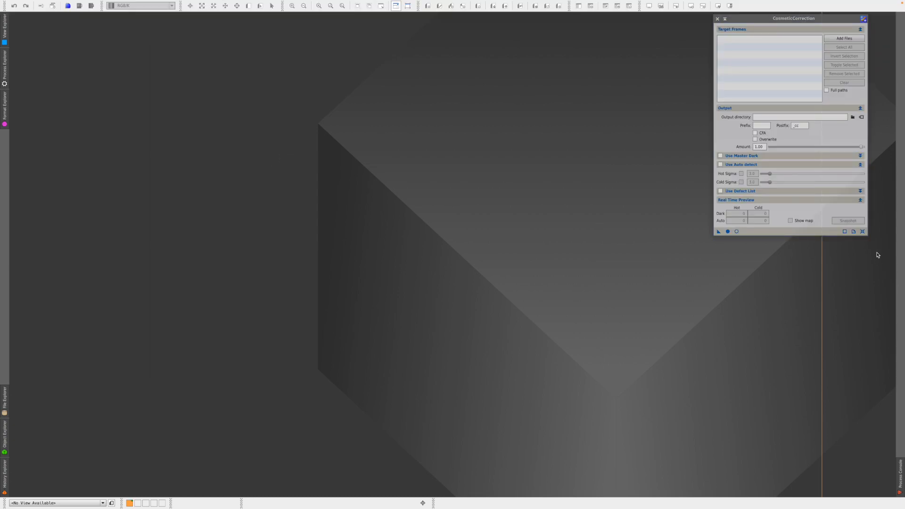
click(862, 232)
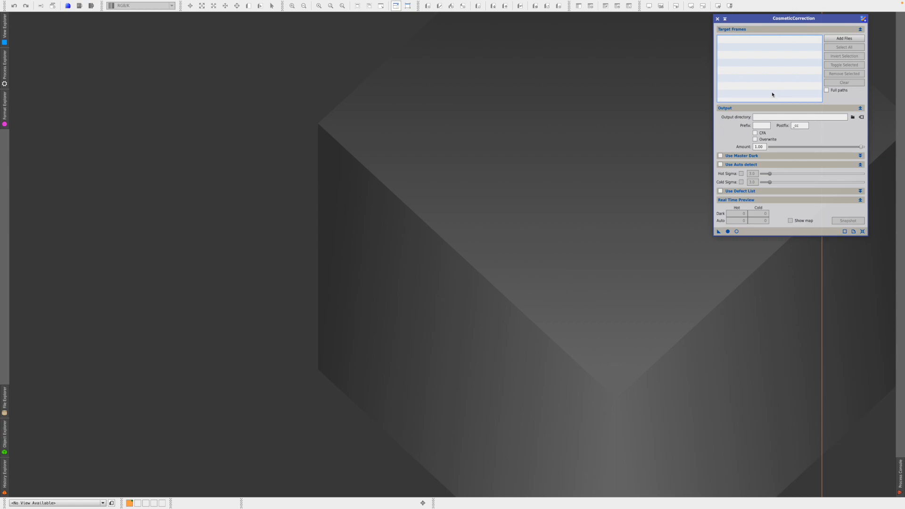
Add all calibrated luminance frames from Light Frames/Luminance/Lum_Cal as the CosmeticCorrection target frames
click(843, 41)
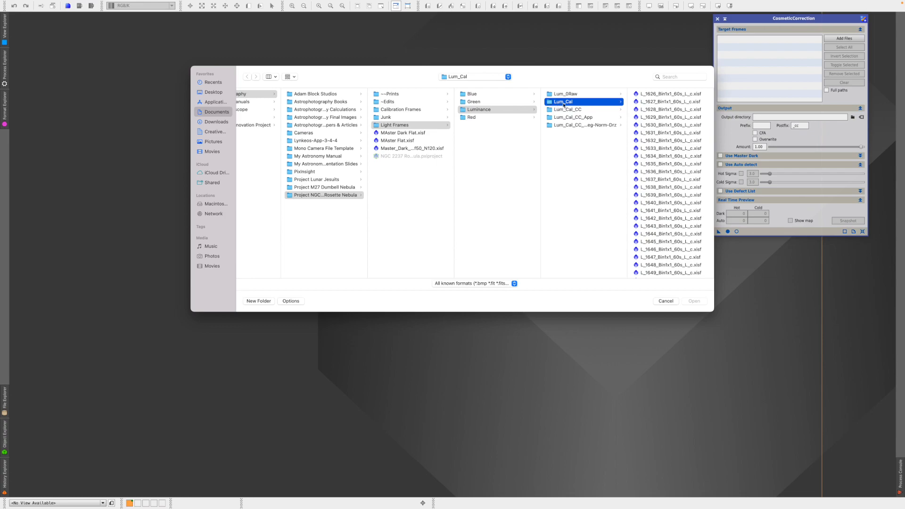
click(639, 94)
scroll(582, 207, down, 20)
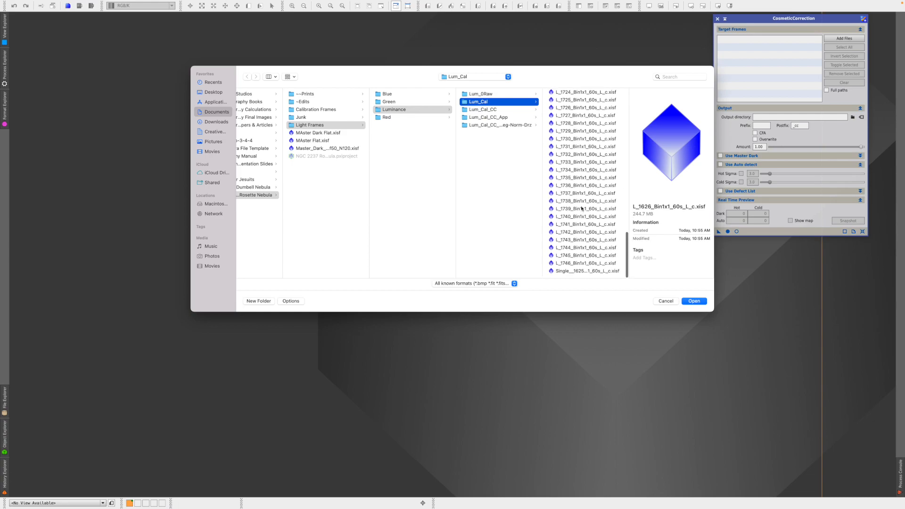
shift+click(594, 272)
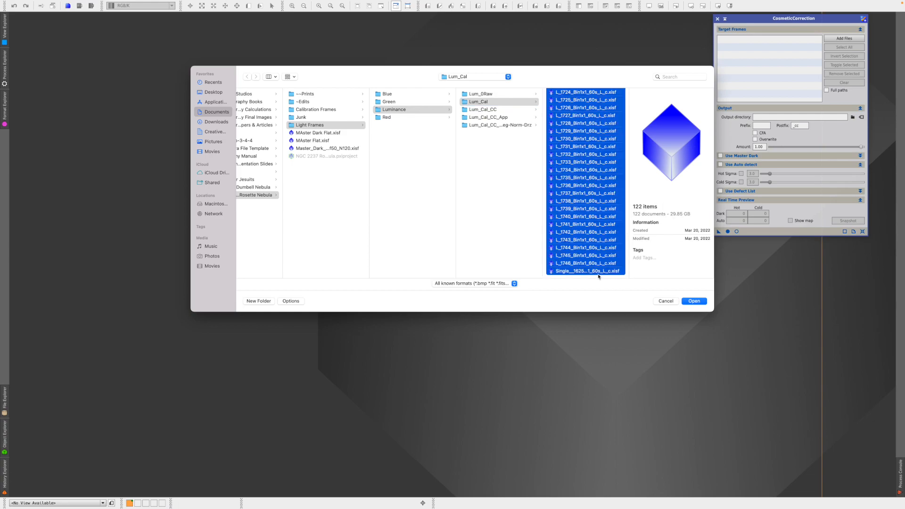
click(699, 302)
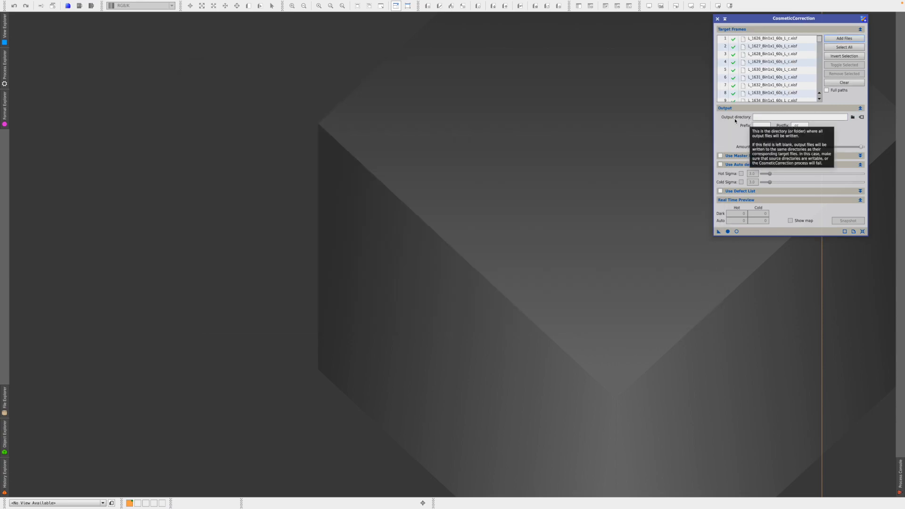
Set the output directory to Light Frames/Luminance/Lum_Cal_CC and enable Use Auto detect with both Hot Sigma and Cold Sigma
click(853, 118)
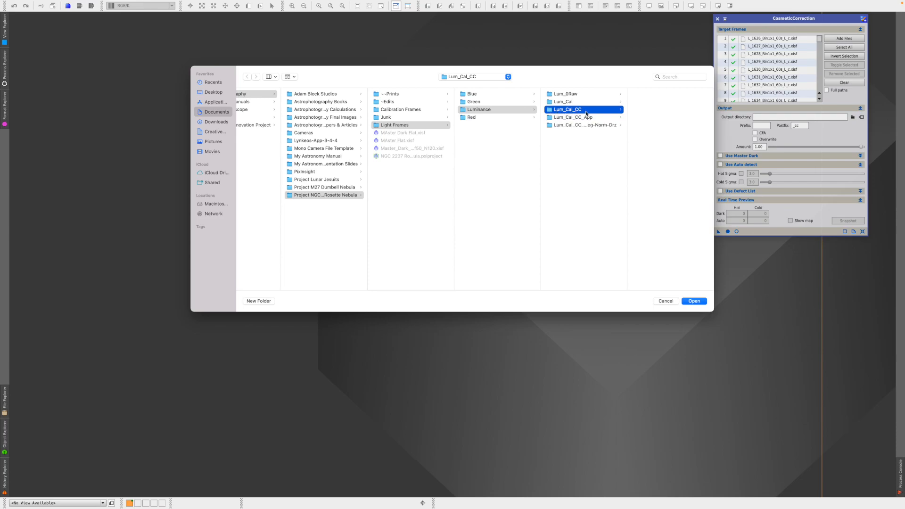
click(699, 302)
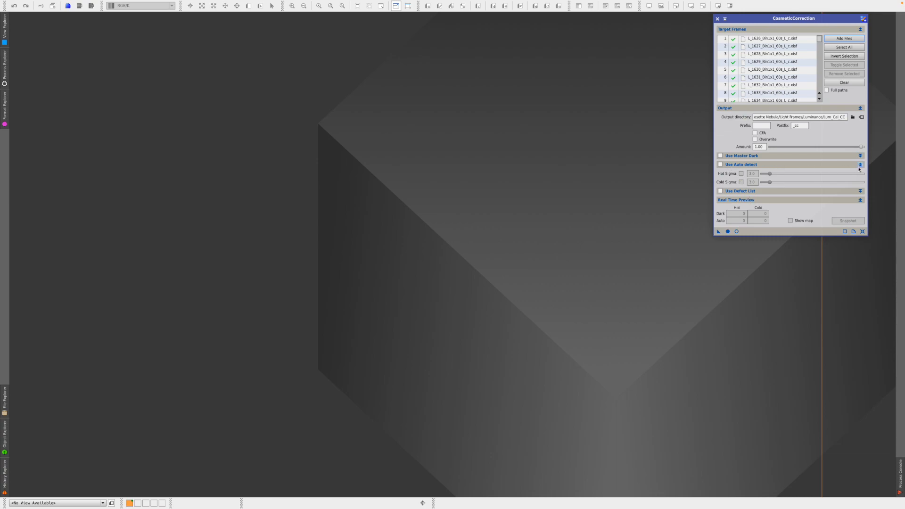
click(721, 165)
click(741, 183)
click(860, 200)
click(861, 200)
Open L_1649_Bin1x1_60s_L_c.xisf from the target frames, enlarge its window and apply an automatic screen stretch
scroll(821, 42, down, 2)
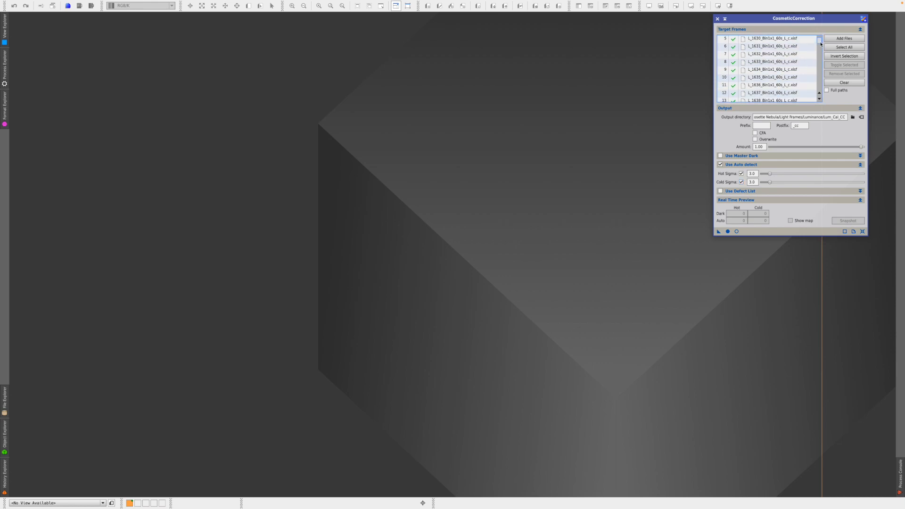
scroll(821, 46, down, 2)
double_click(767, 94)
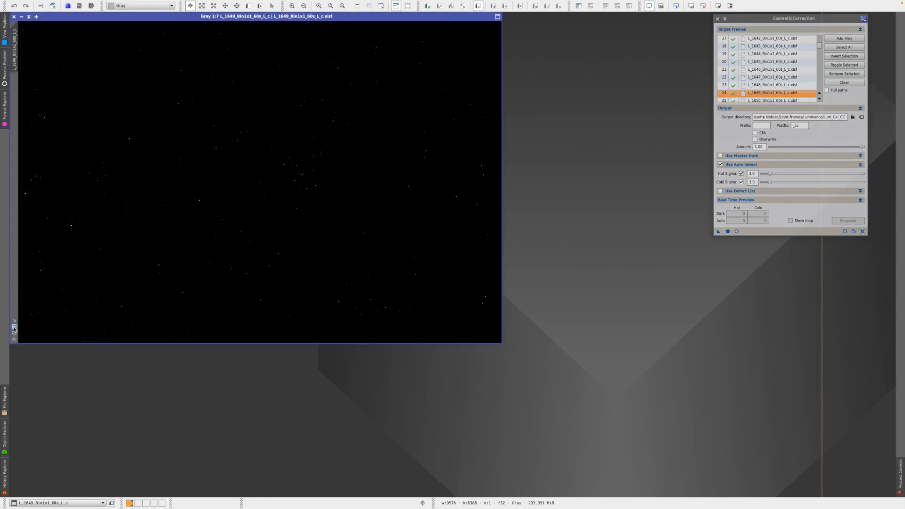
click(14, 330)
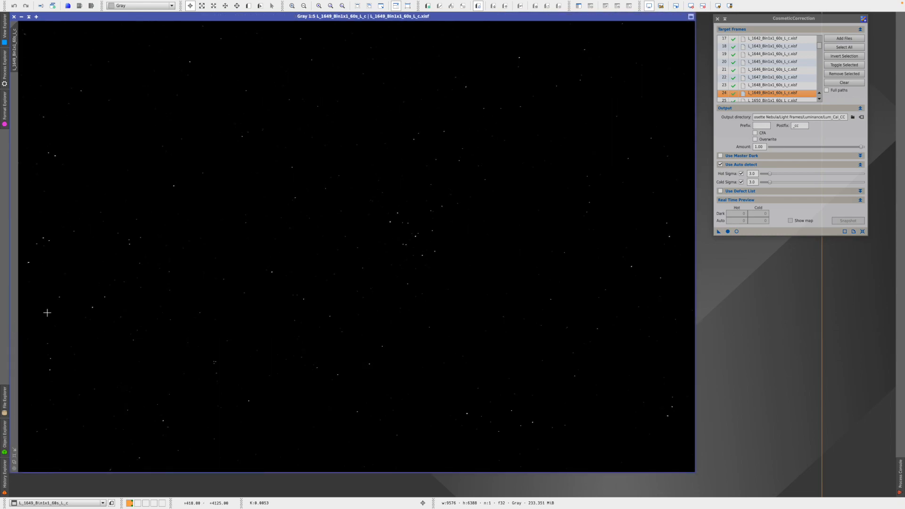
click(718, 6)
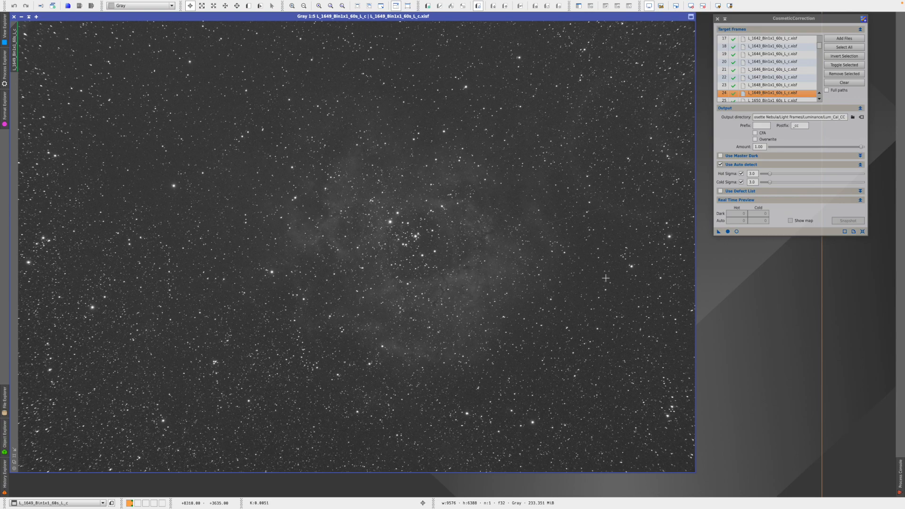
Inspect the stretched frame up close, define a preview of about 330 × 310 px above the nebula, and display it enlarged
scroll(380, 239, up, 3)
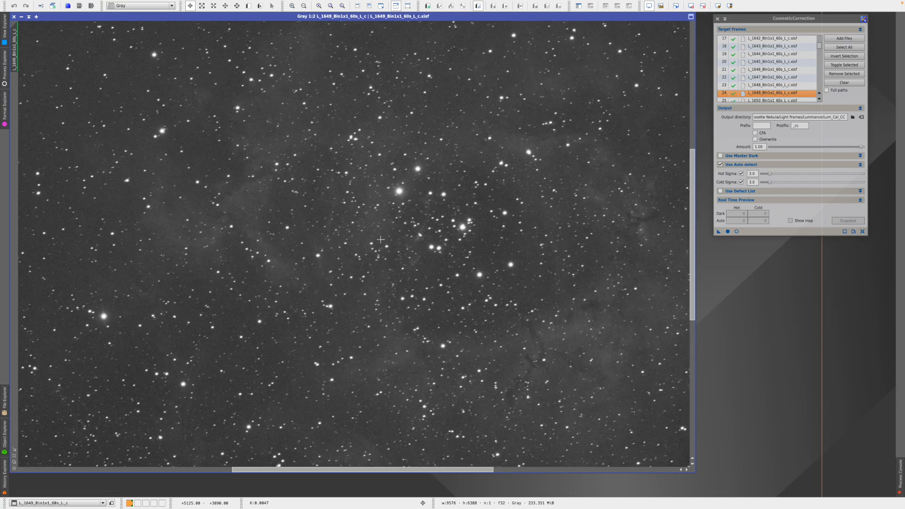
scroll(381, 240, up, 1)
drag(693, 245, 692, 218)
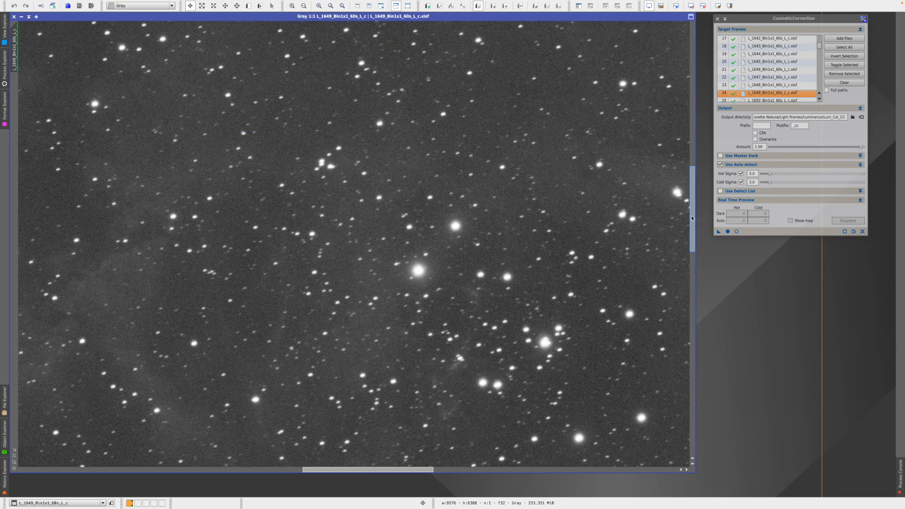
drag(692, 218, 692, 216)
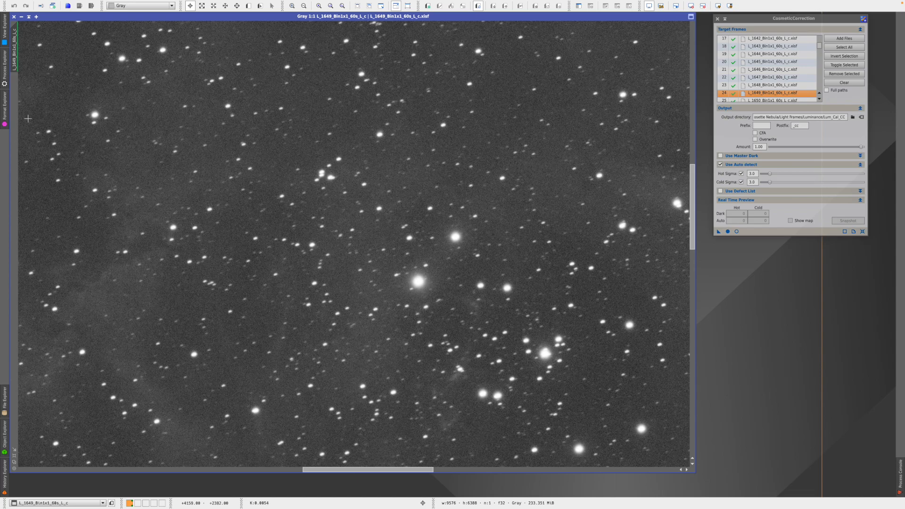
click(14, 456)
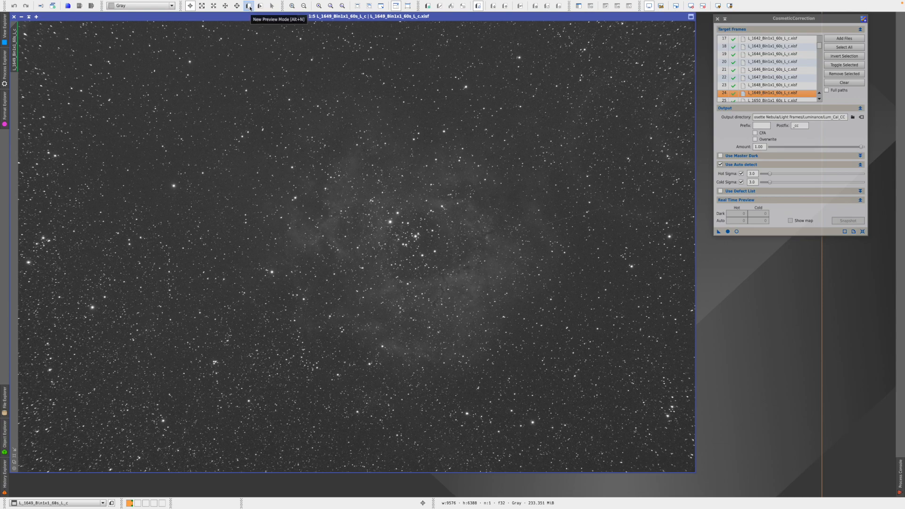
click(249, 6)
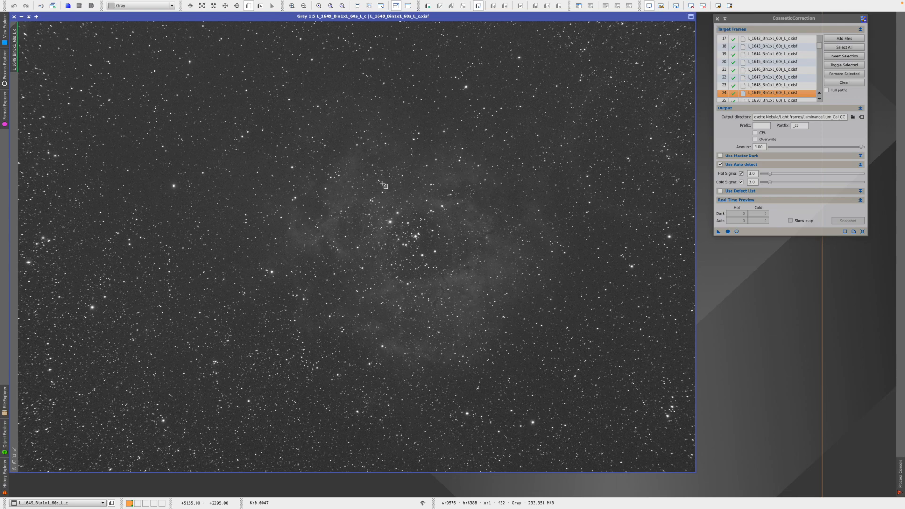
drag(358, 145, 376, 164)
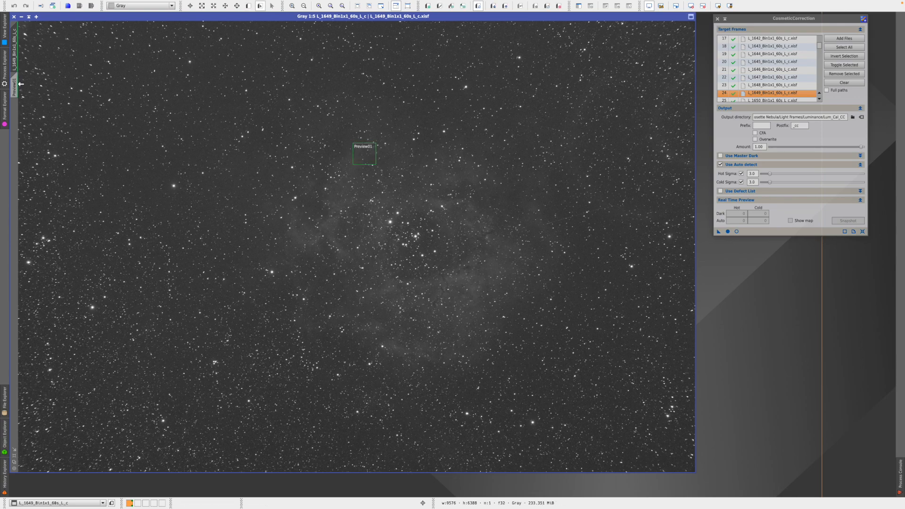
click(16, 85)
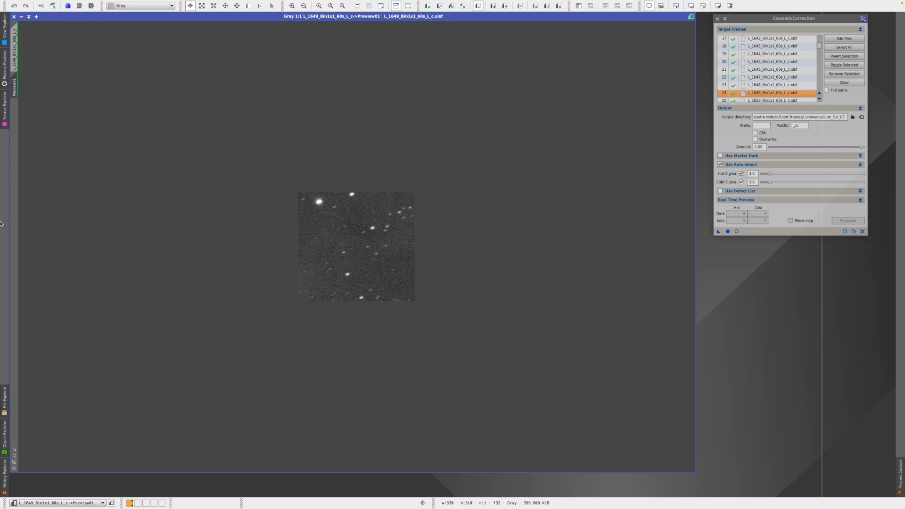
click(14, 456)
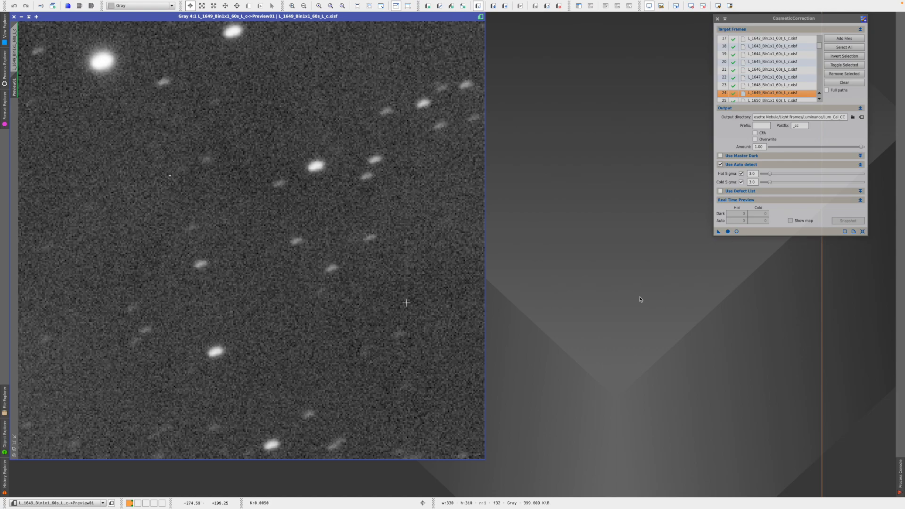
Run the cosmetic correction in real time on Preview01, try different Hot Sigma values and set Hot Sigma back to 3.0
click(737, 232)
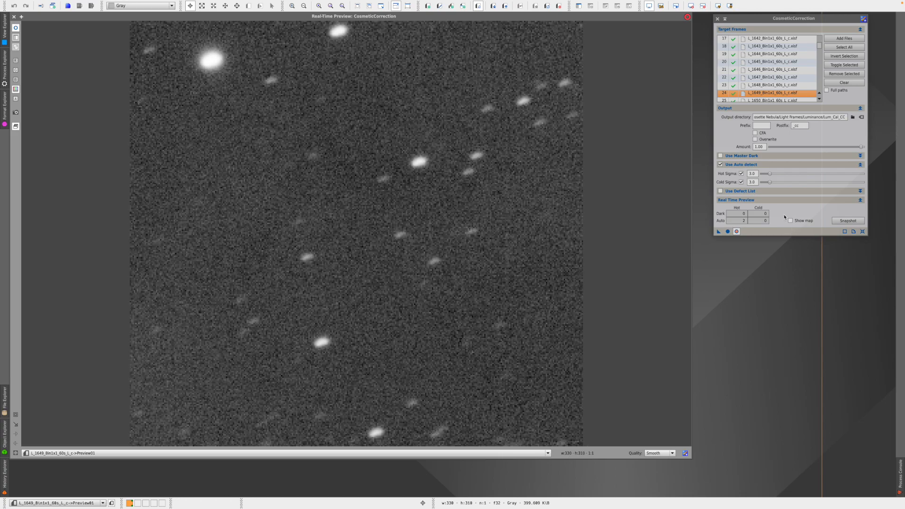
click(771, 176)
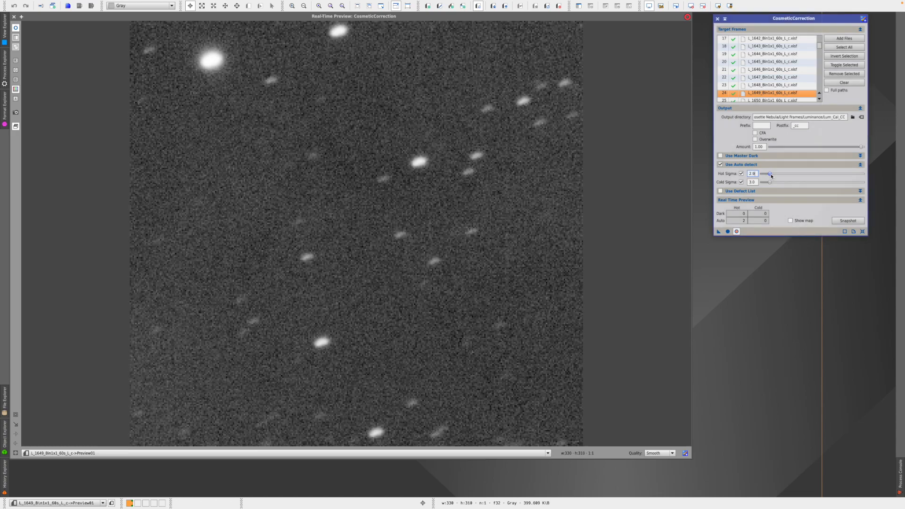
drag(772, 176, 853, 175)
mouse_move(852, 176)
mouse_down()
mouse_move(823, 178)
mouse_move(843, 180)
mouse_up()
drag(839, 175, 832, 175)
drag(833, 174, 762, 176)
drag(765, 176, 771, 176)
drag(758, 173, 730, 174)
text(3.)
click(768, 277)
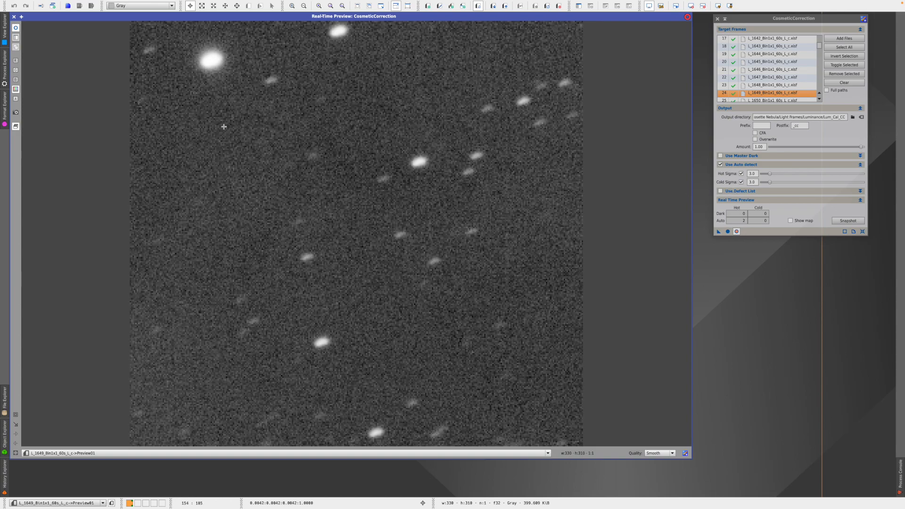
Close the real-time preview and delete Preview01 from the luminance frame
click(14, 17)
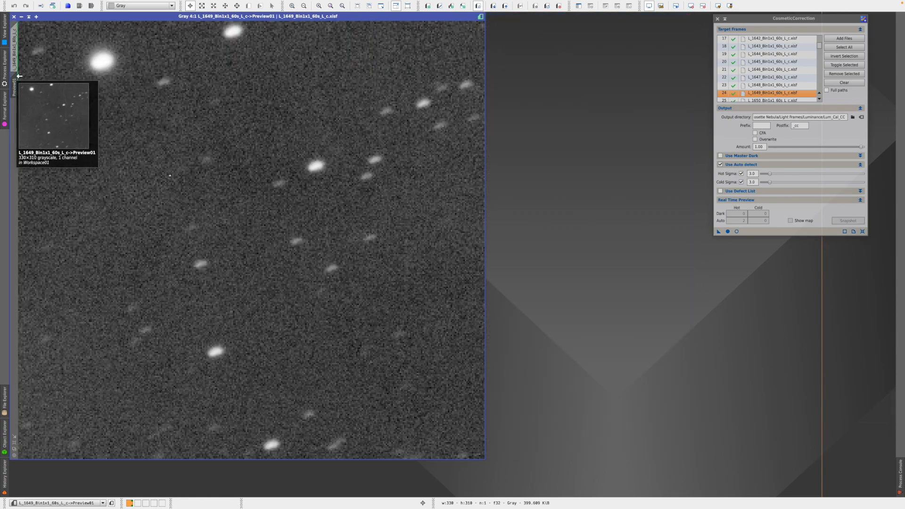
right_click(17, 82)
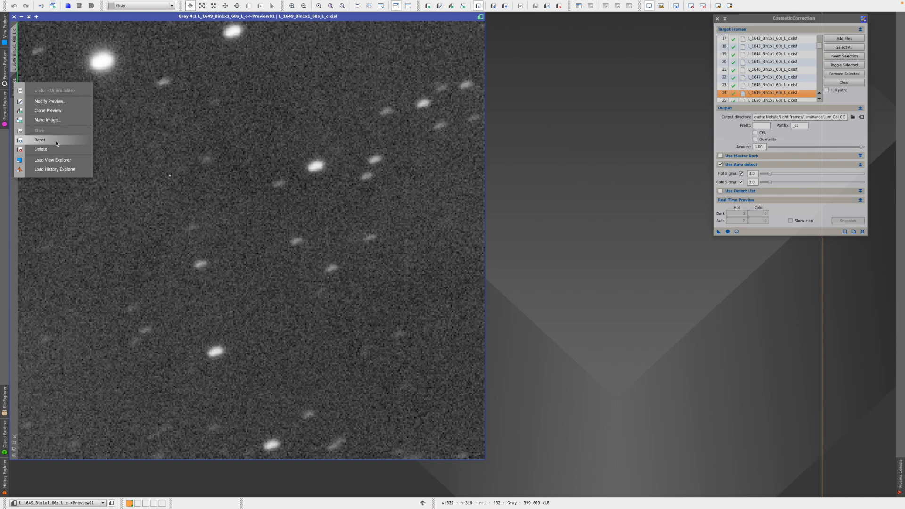
click(41, 149)
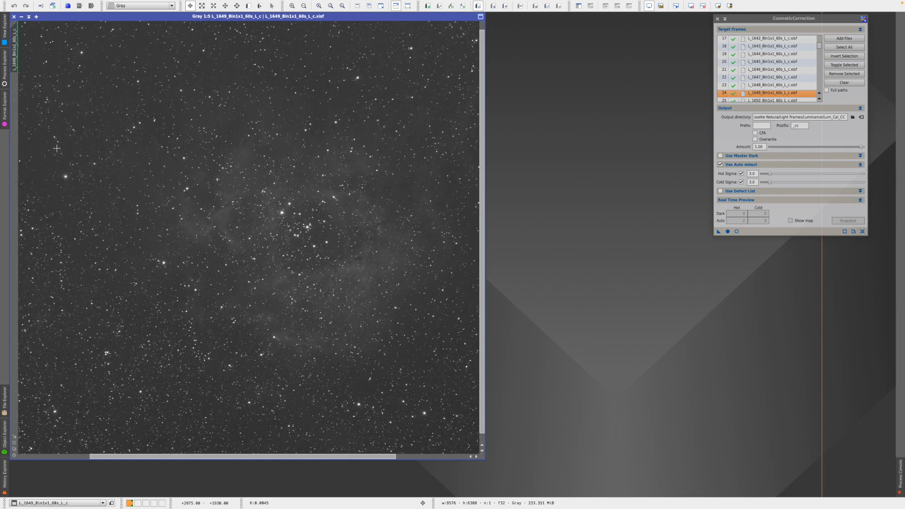
Check the cosmetic correction in real time on the full L_1649 frame and close the real-time preview
click(14, 443)
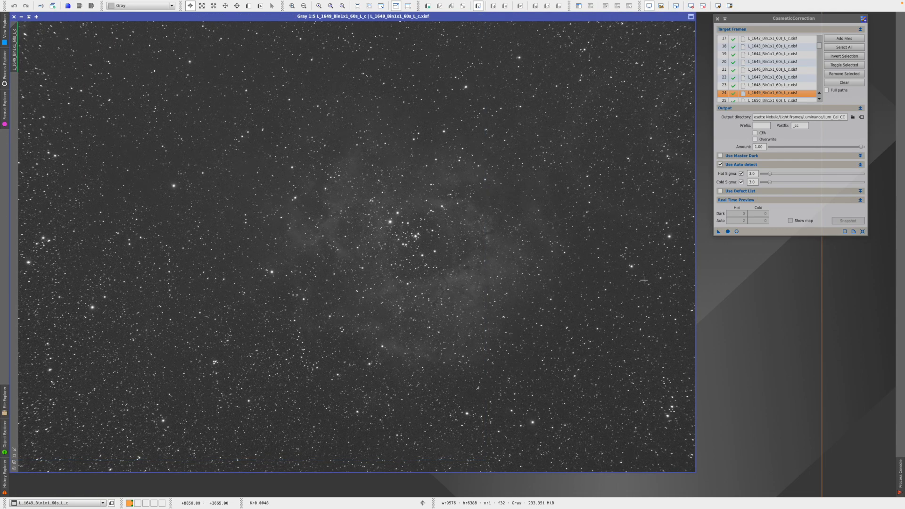
click(737, 232)
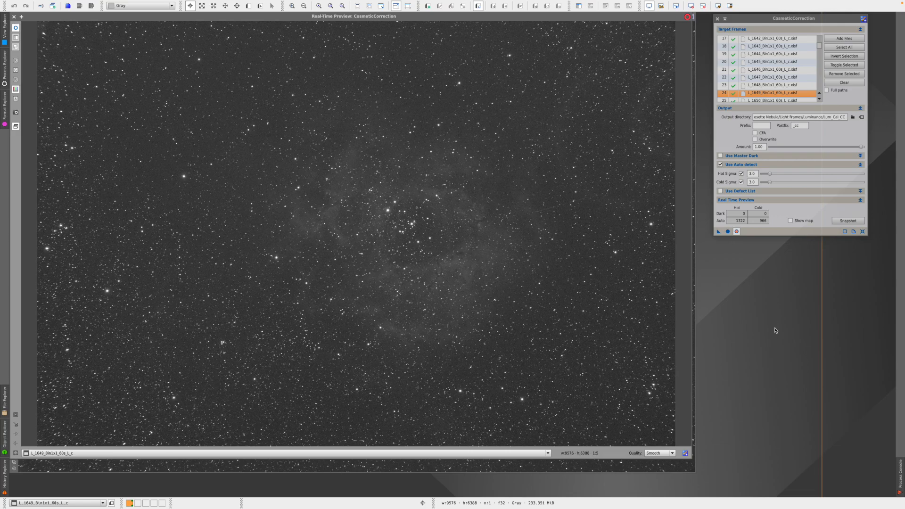
click(13, 16)
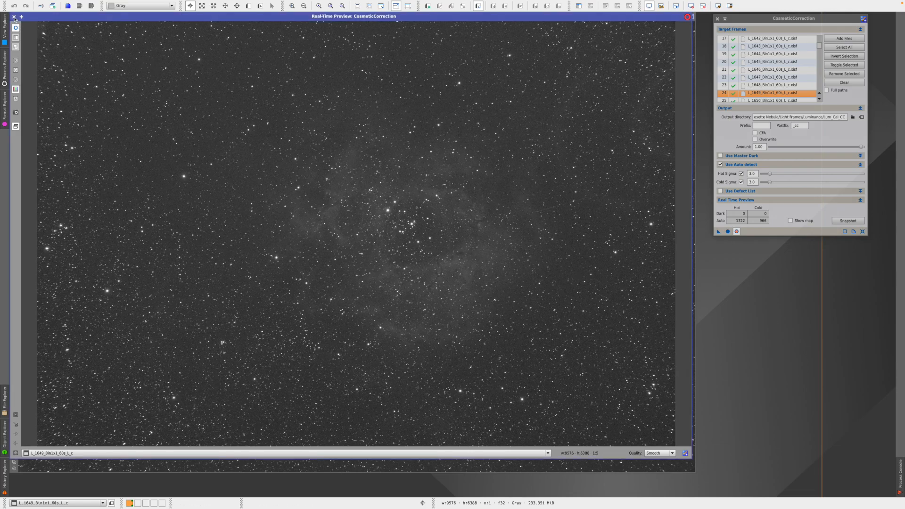
Try applying the cosmetic correction to the open L_1649 frame, and run it globally on all target frames
click(719, 232)
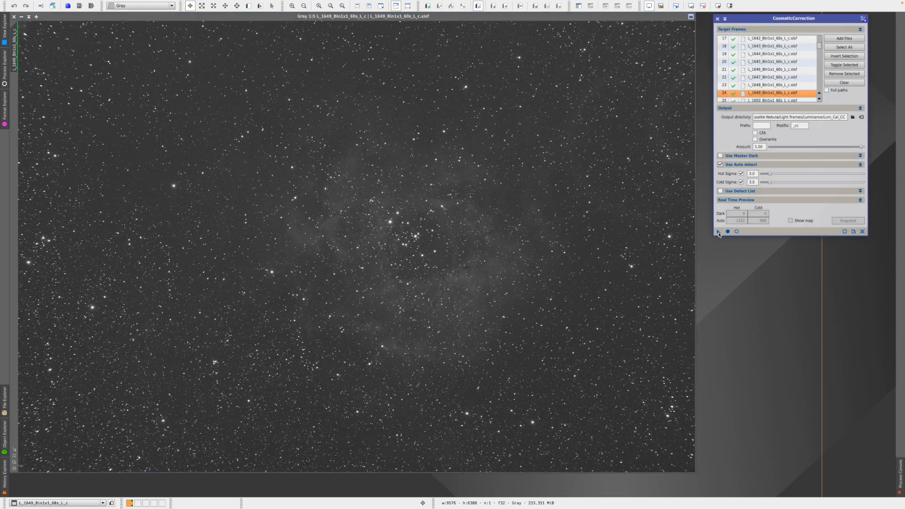
drag(719, 235, 513, 240)
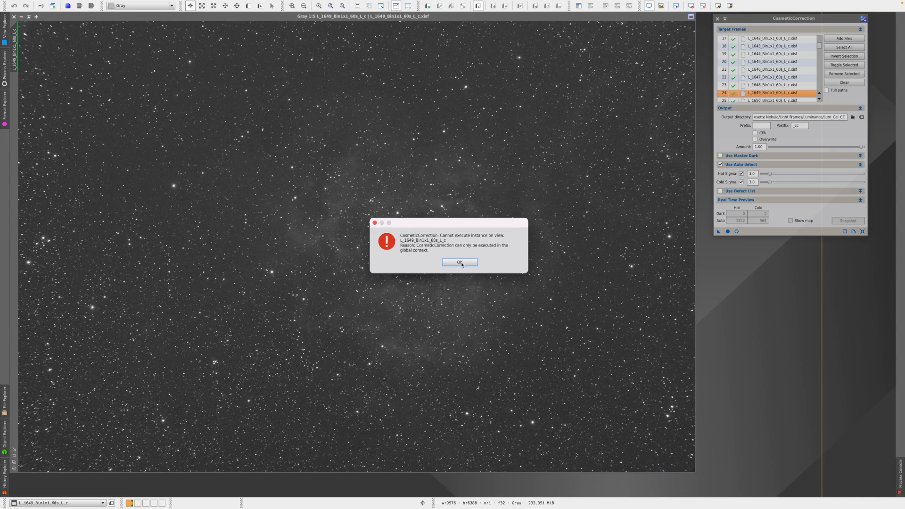
click(459, 262)
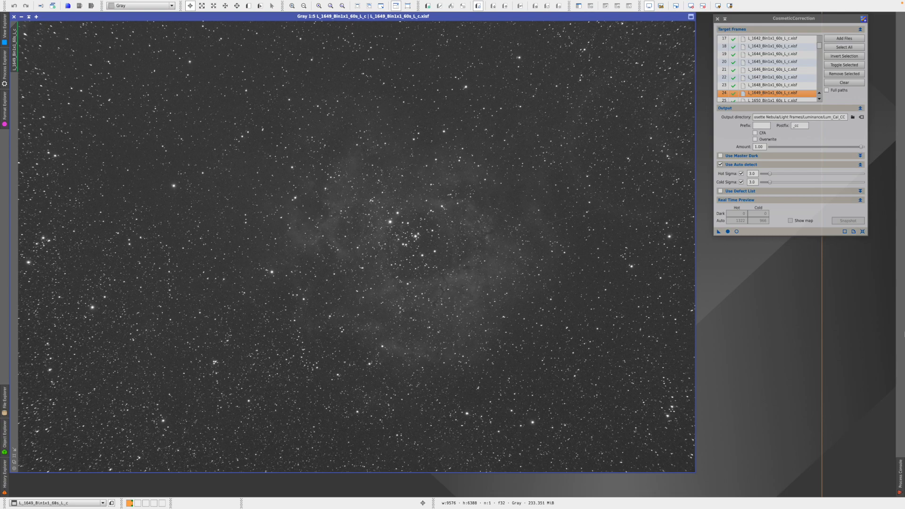
click(729, 233)
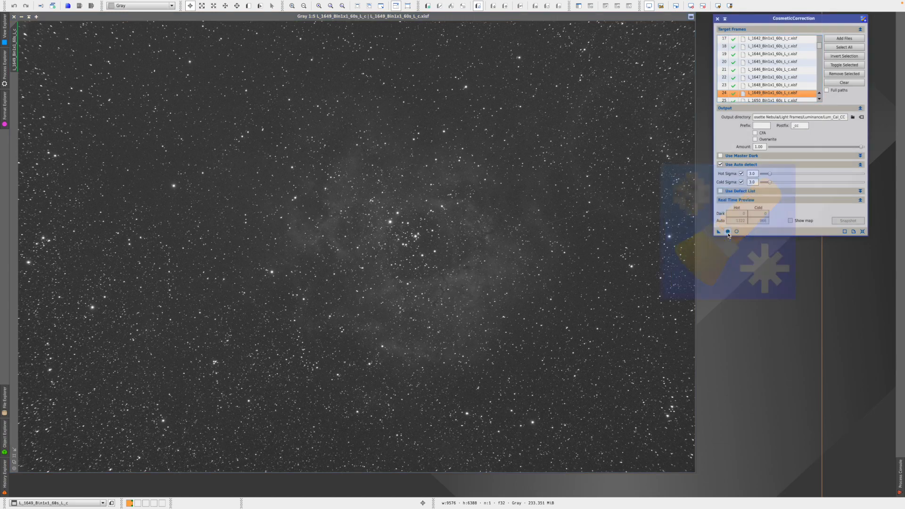
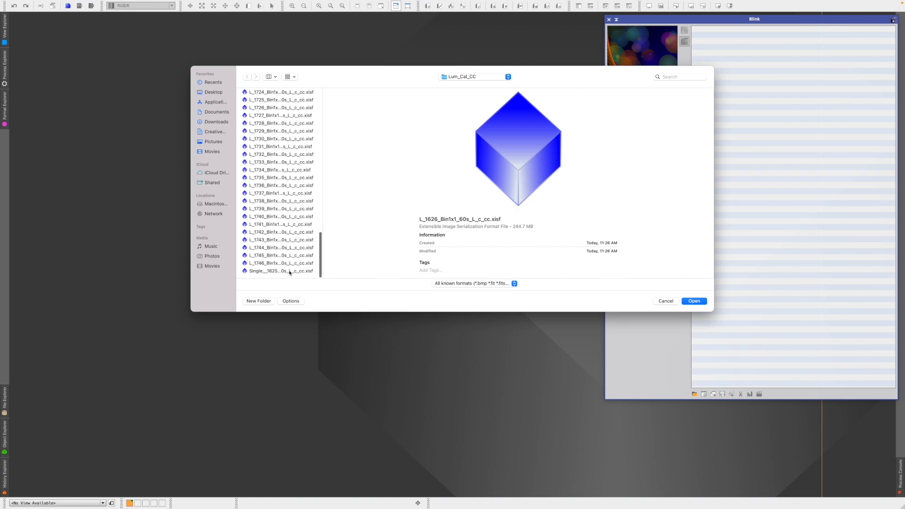
Load the corrected frames from the Lum_Cal_CC folder into Blink and play part of the animation
click(695, 301)
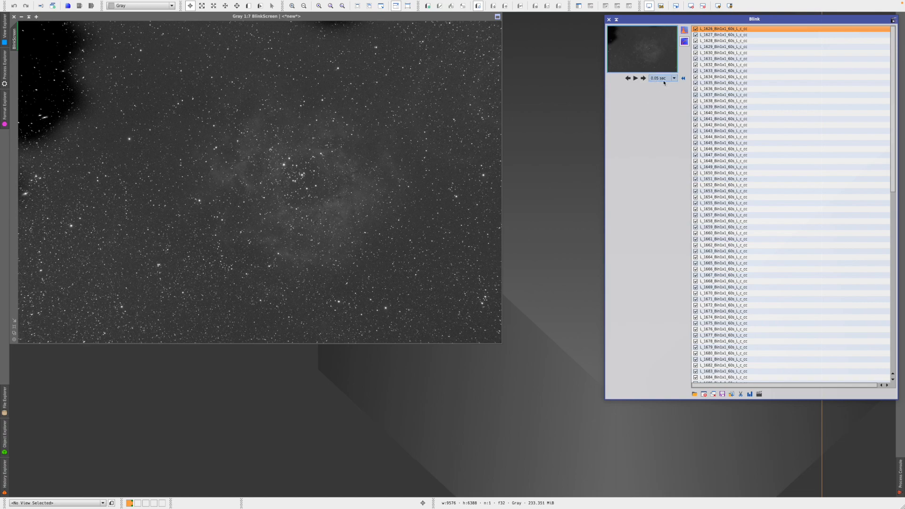
click(635, 79)
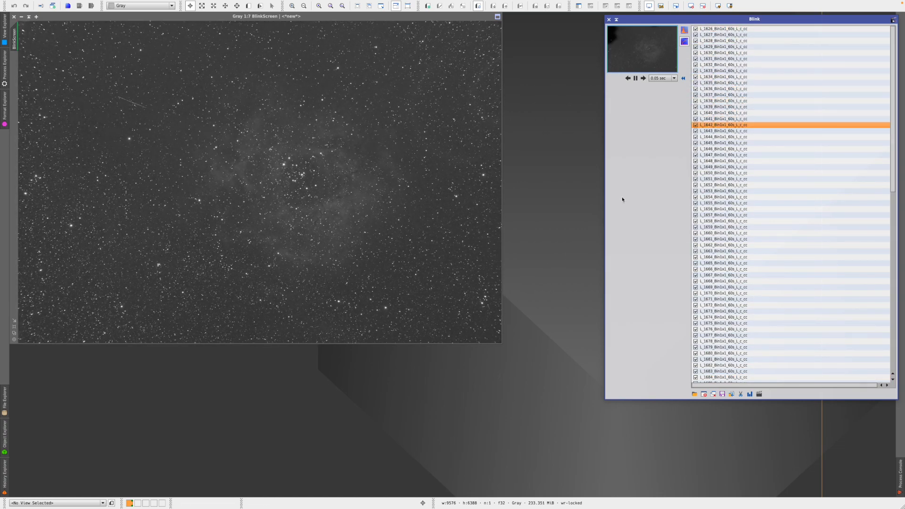
click(635, 79)
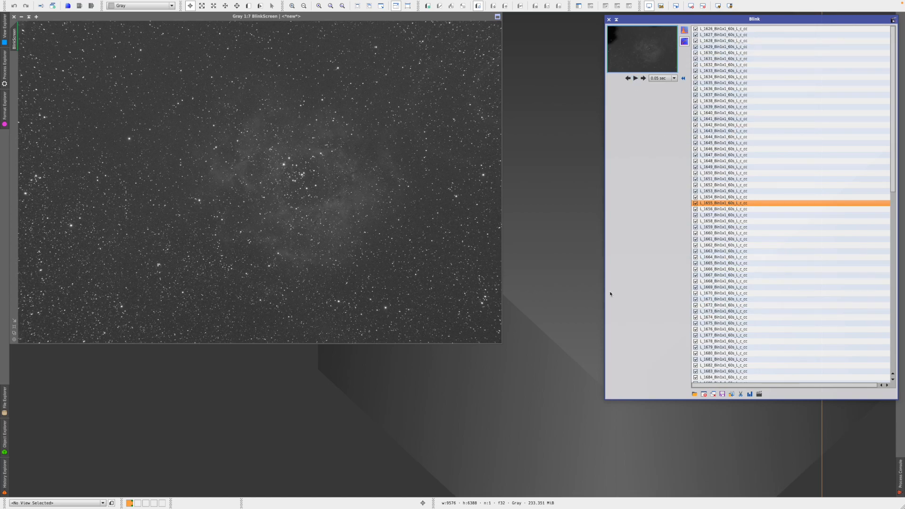
Step through the blinked frames one by one from L_1626 to L_1639 to check for dark obstructions
click(725, 29)
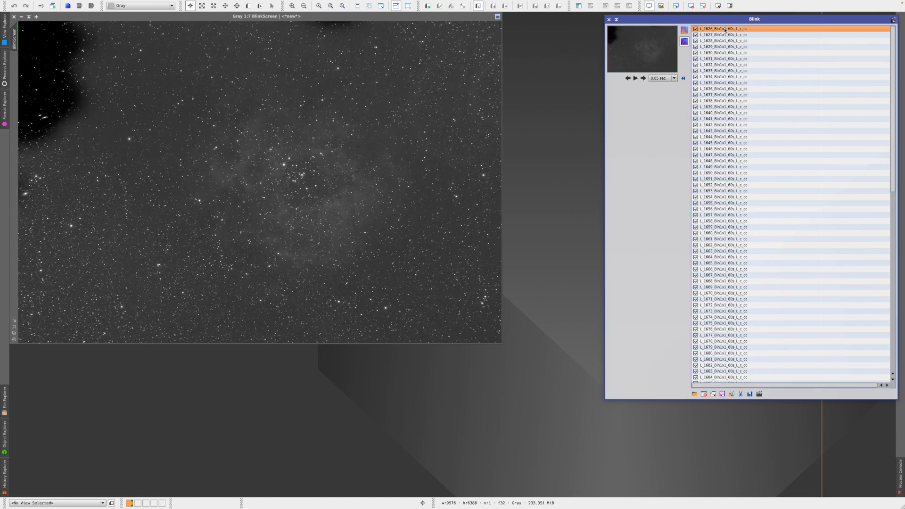
key(Down)
key(Down)
key(Down)
key(Down)
key(Down)
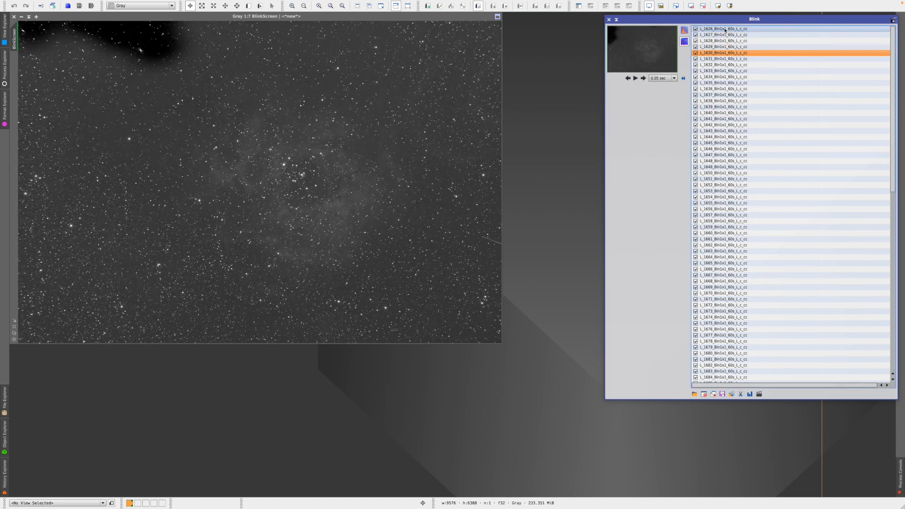
key(Down)
key(Down)
key(Down)
key(Down)
key(Down)
key(Down)
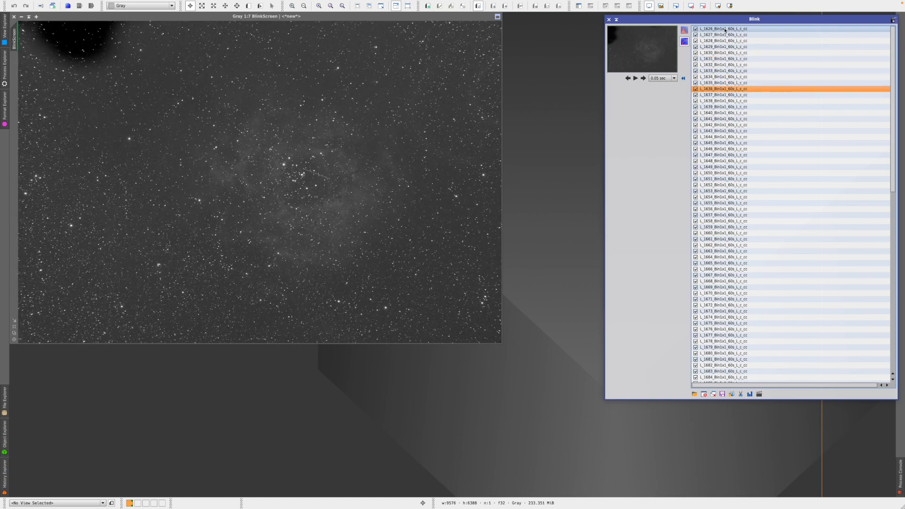
key(Down)
key(Down)
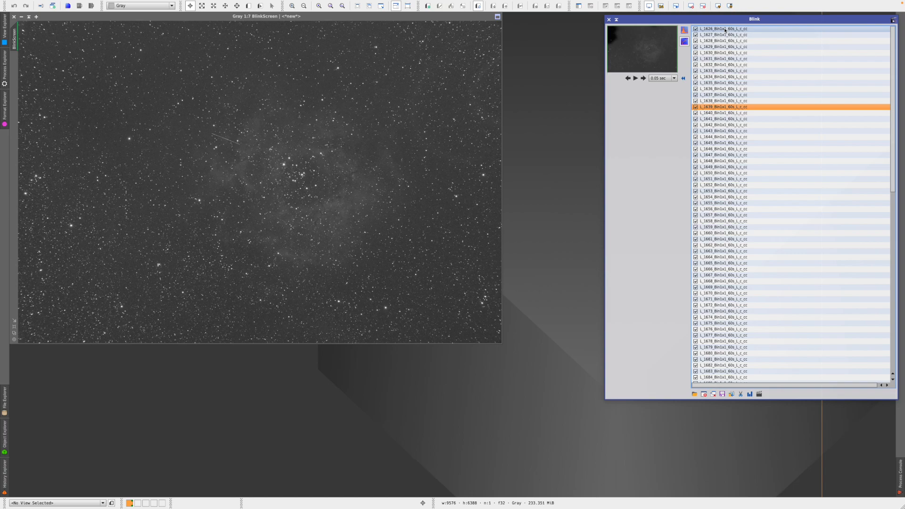
Exclude frames L_1626 to L_1638 from blinking, play the remaining frames, and step back to L_1678 to find where the obstruction begins
click(710, 101)
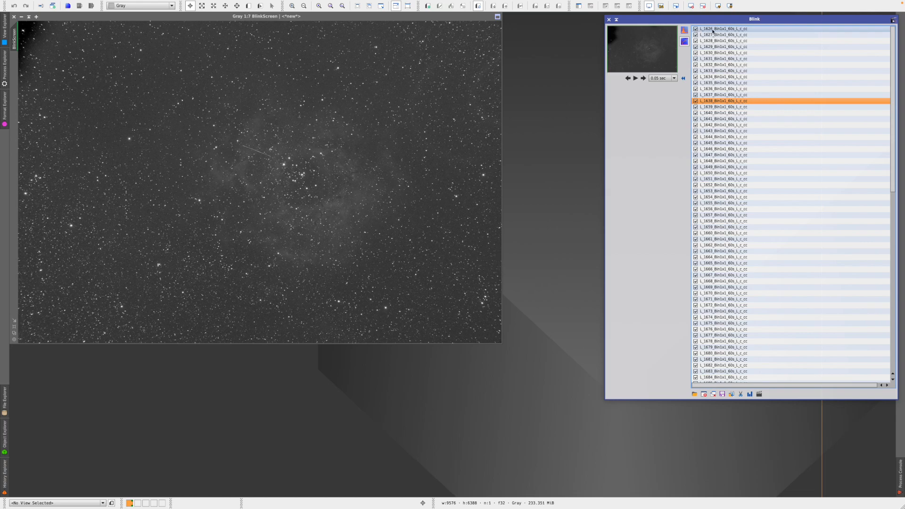
shift+click(713, 29)
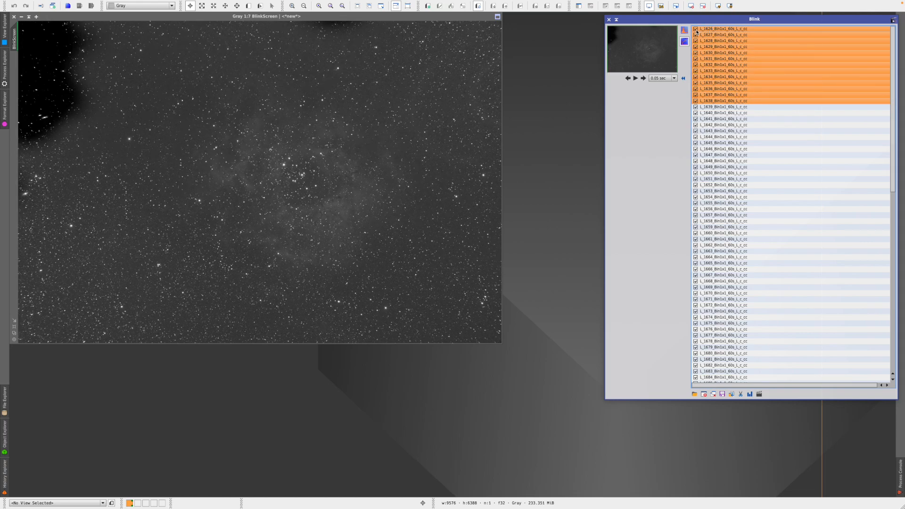
click(696, 30)
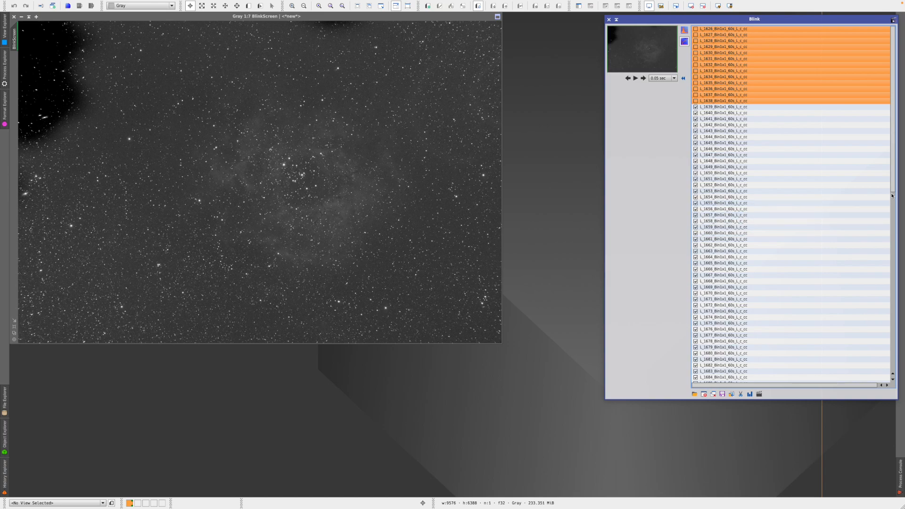
click(636, 79)
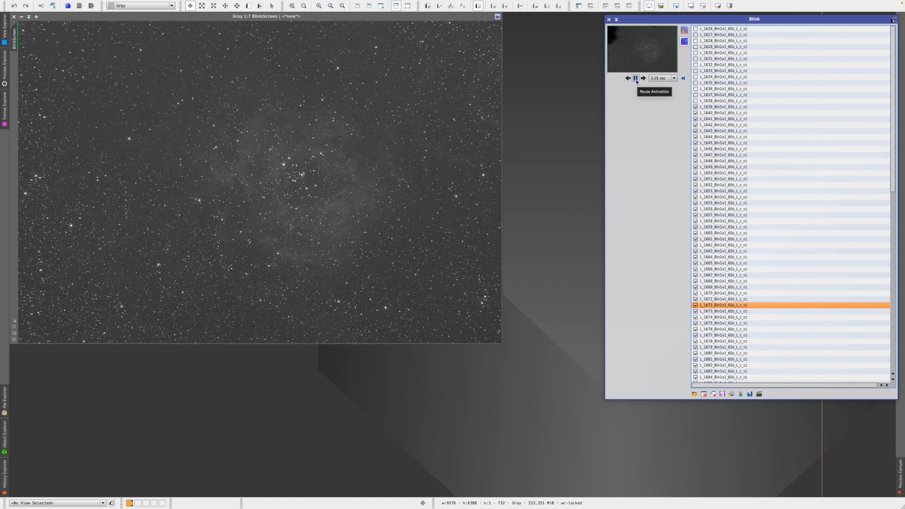
click(636, 79)
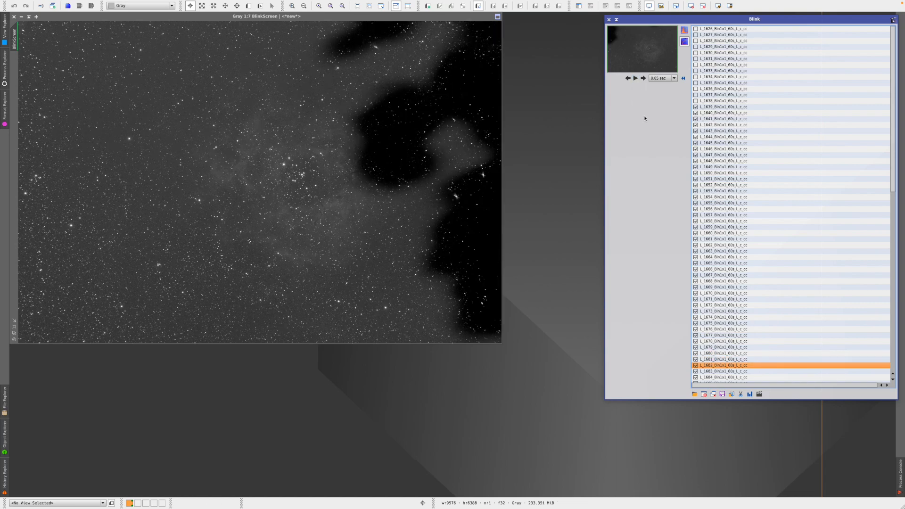
key(Up)
key(Up)
key(Up)
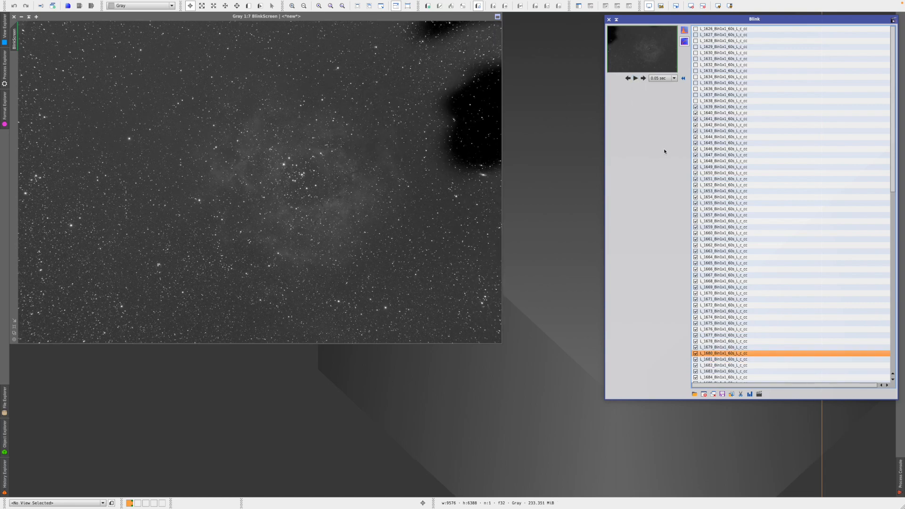
key(Up)
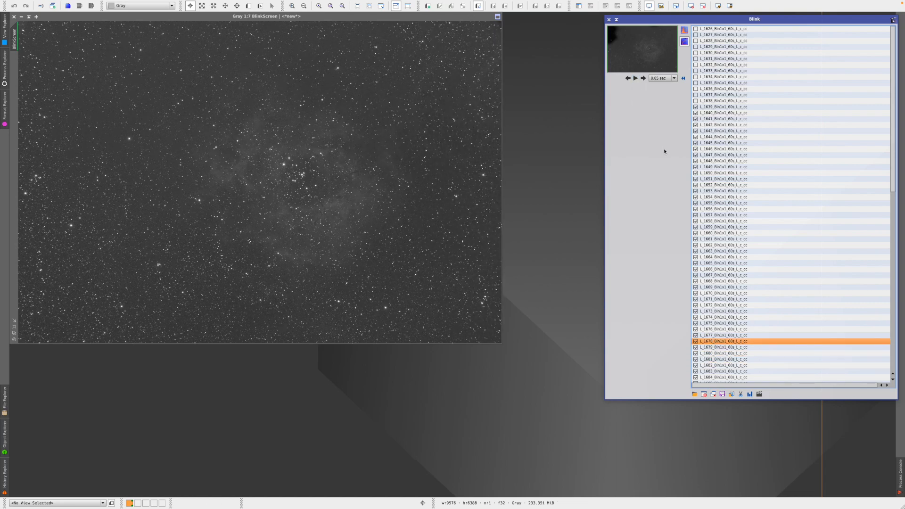
Exclude all frames from L_1679 through Single__1625 from blinking and replay the frames that are still checked
click(830, 347)
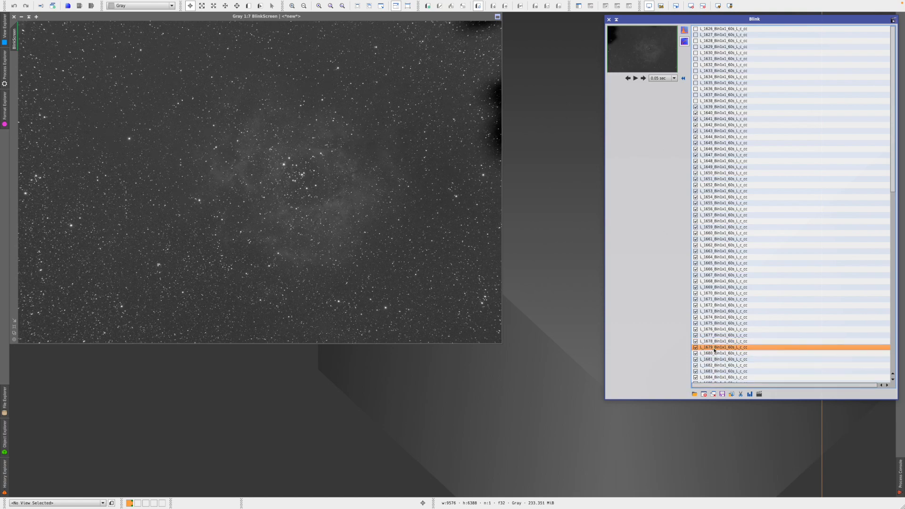
drag(895, 175, 900, 374)
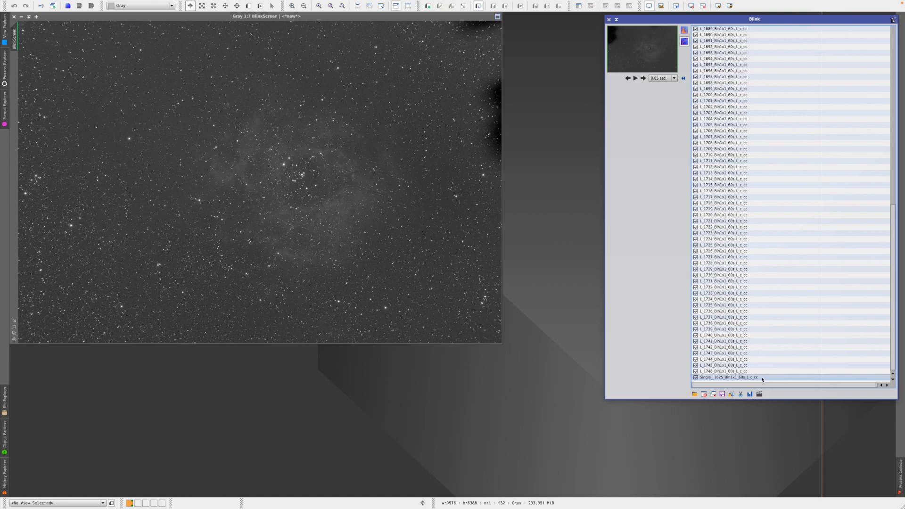
shift+click(762, 378)
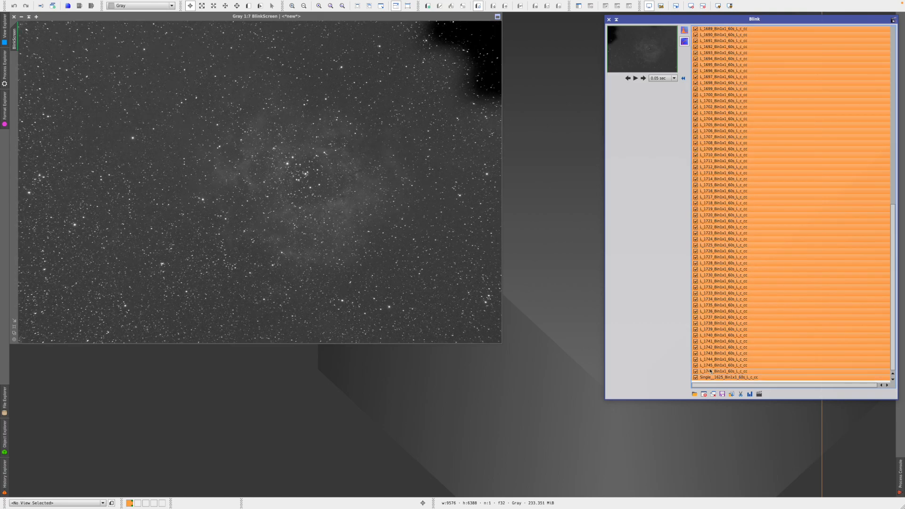
click(696, 360)
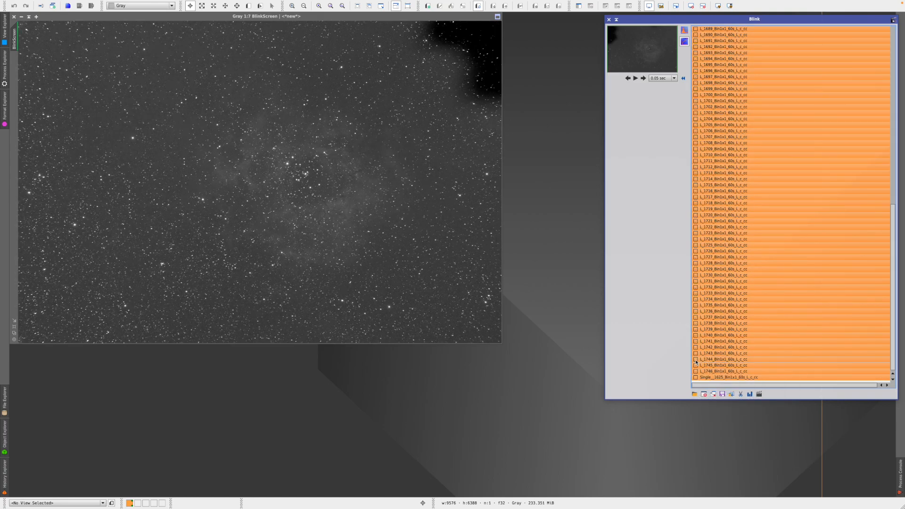
click(635, 79)
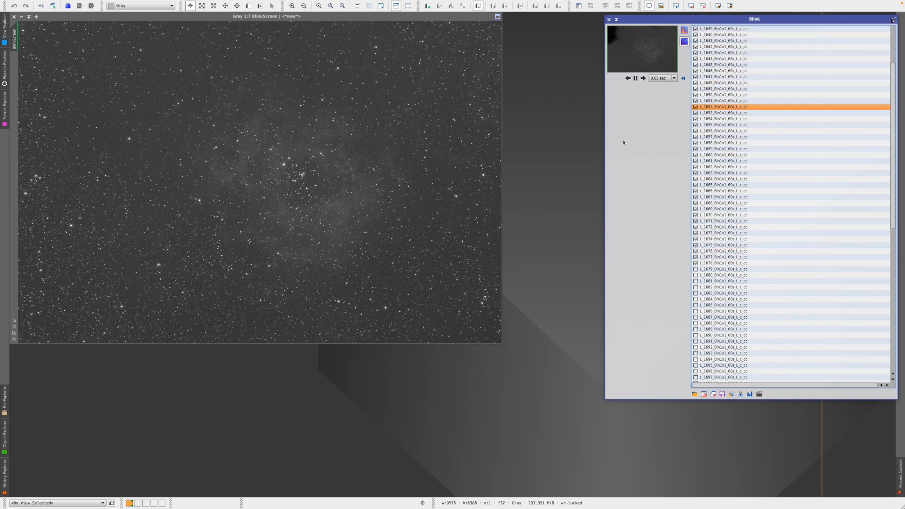
click(636, 78)
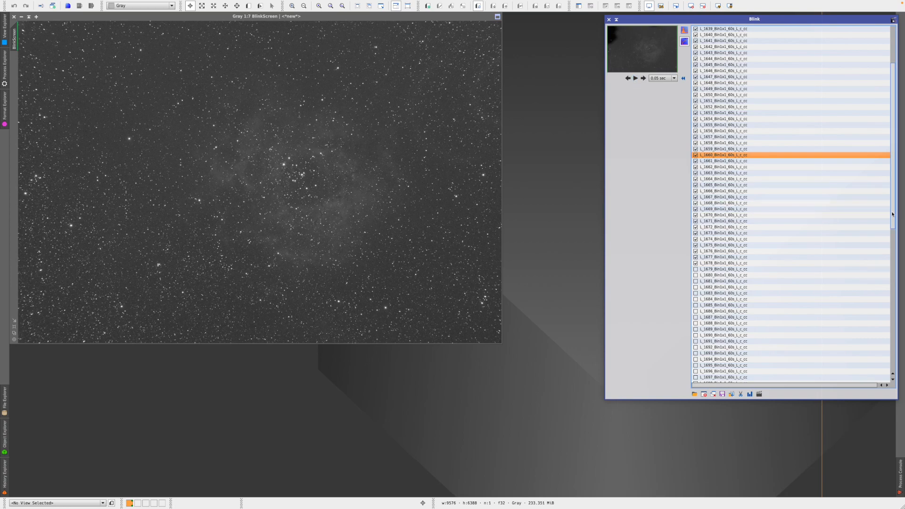
Move the excluded frames L_1626 to L_1638 into the Junk folder of Project NGC 2237 Rosette Nebula
drag(893, 212, 893, 156)
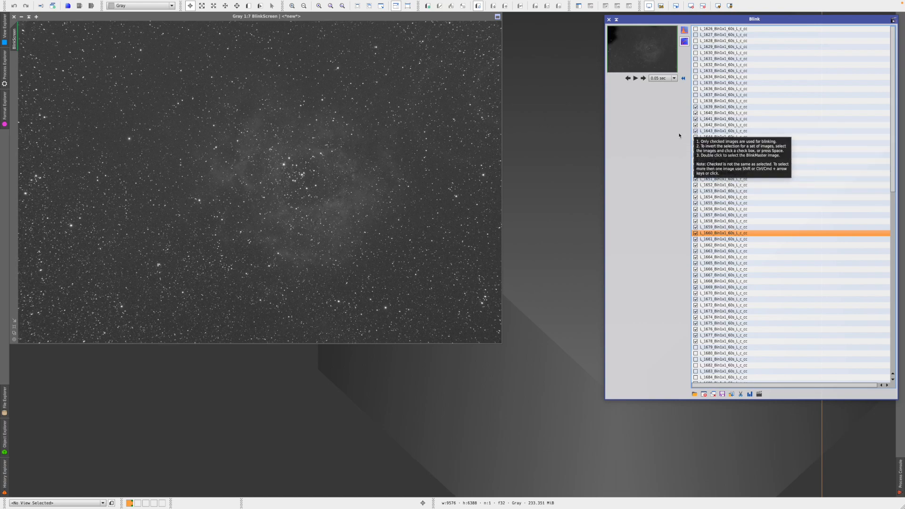
click(720, 29)
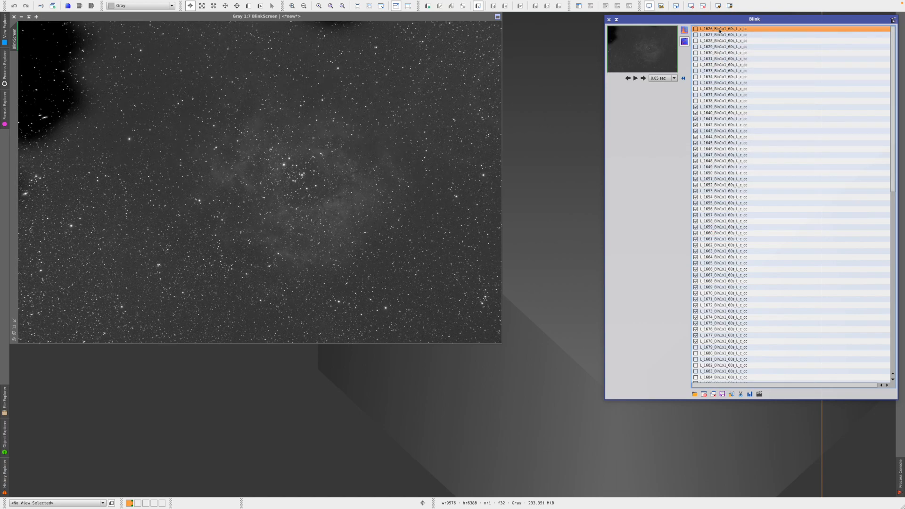
shift+click(717, 101)
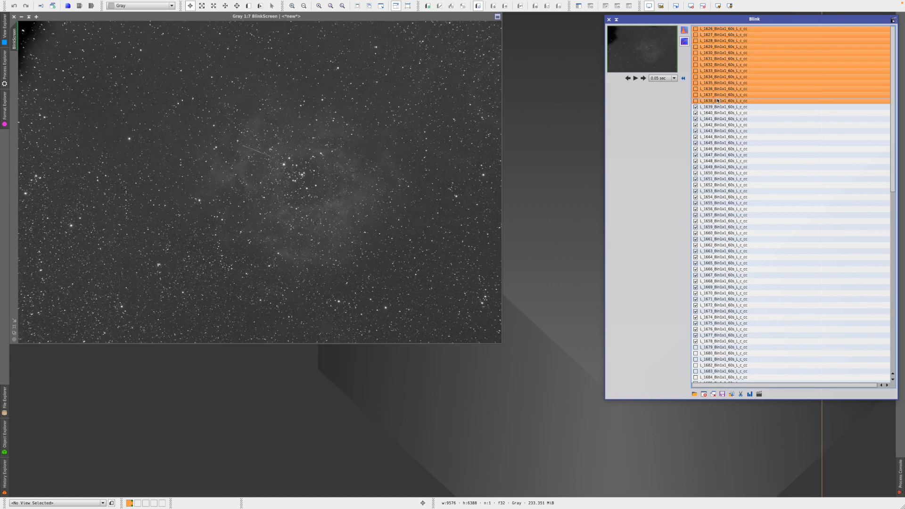
click(732, 397)
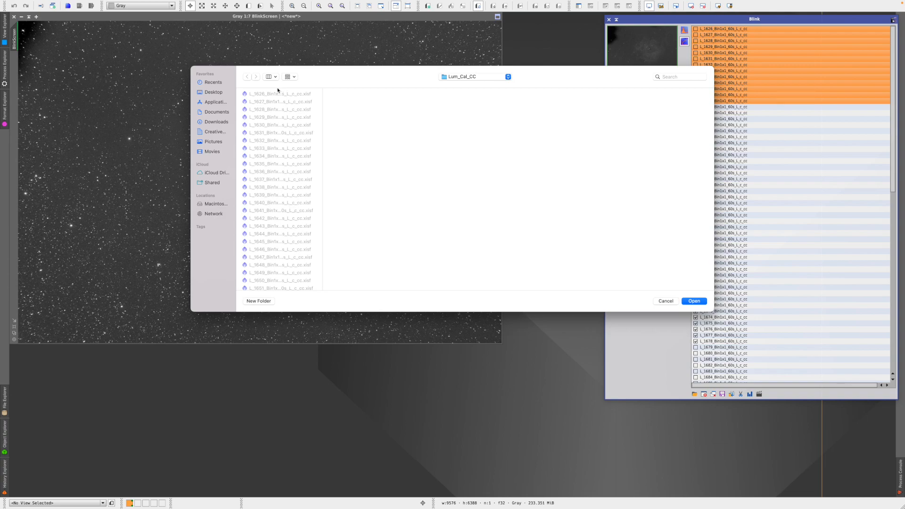
click(508, 77)
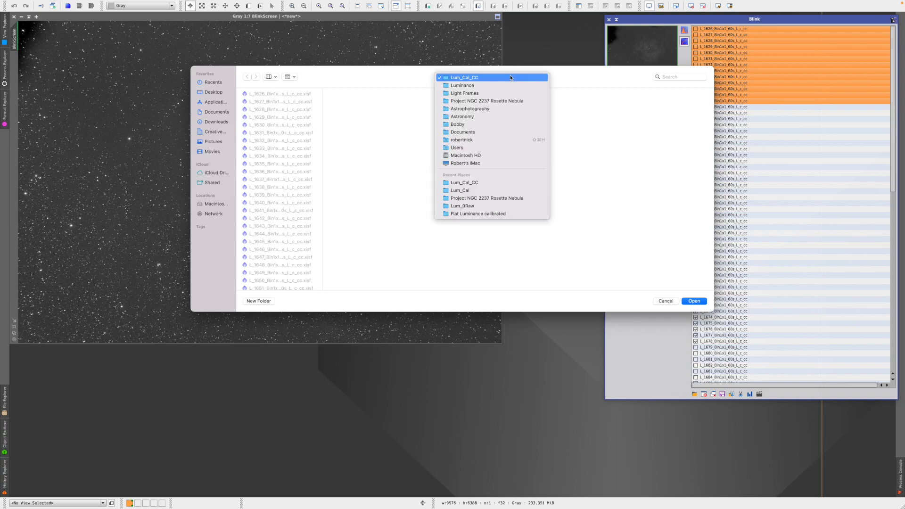
click(478, 102)
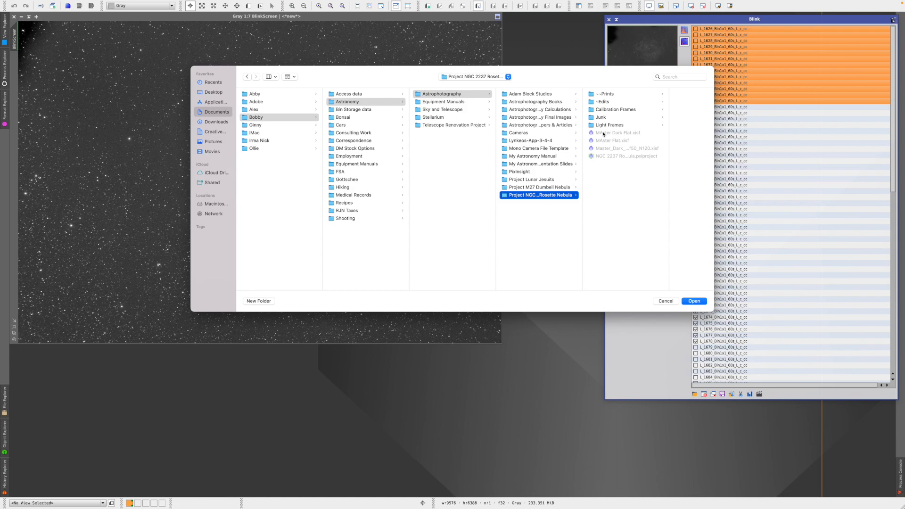
click(601, 118)
click(694, 301)
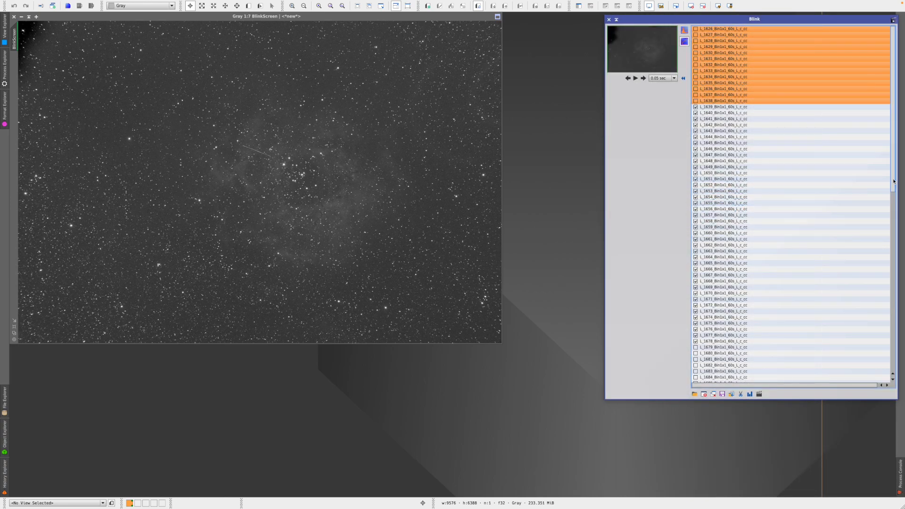
Move the excluded frames L_1679 through Single__1625 into the Junk folder
drag(893, 181, 900, 363)
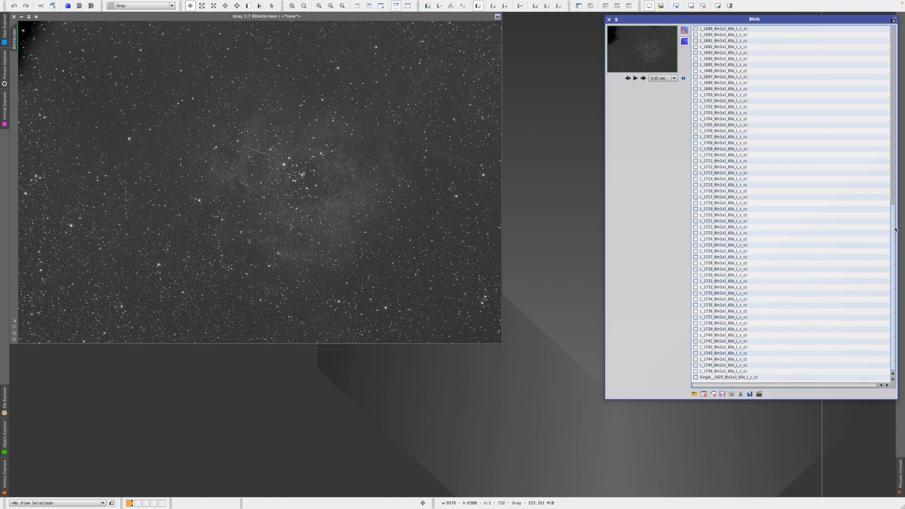
drag(895, 230, 894, 181)
click(723, 71)
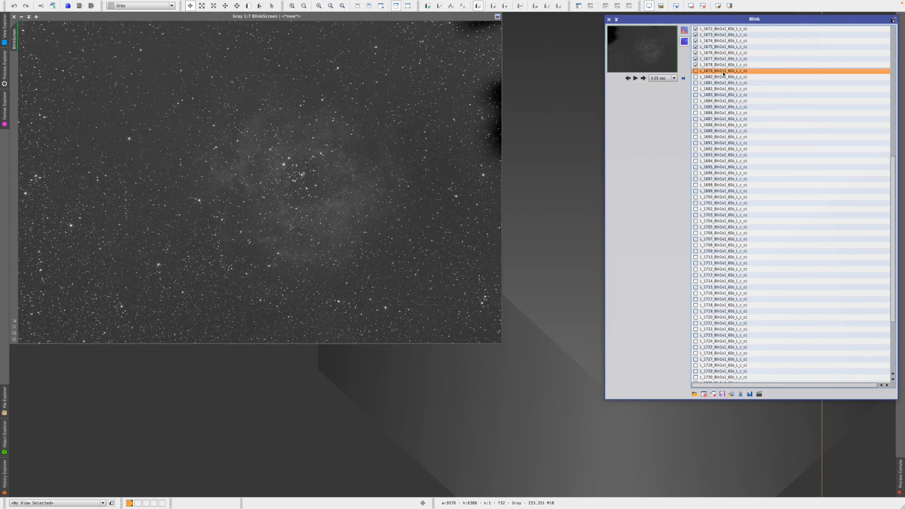
drag(895, 262, 894, 308)
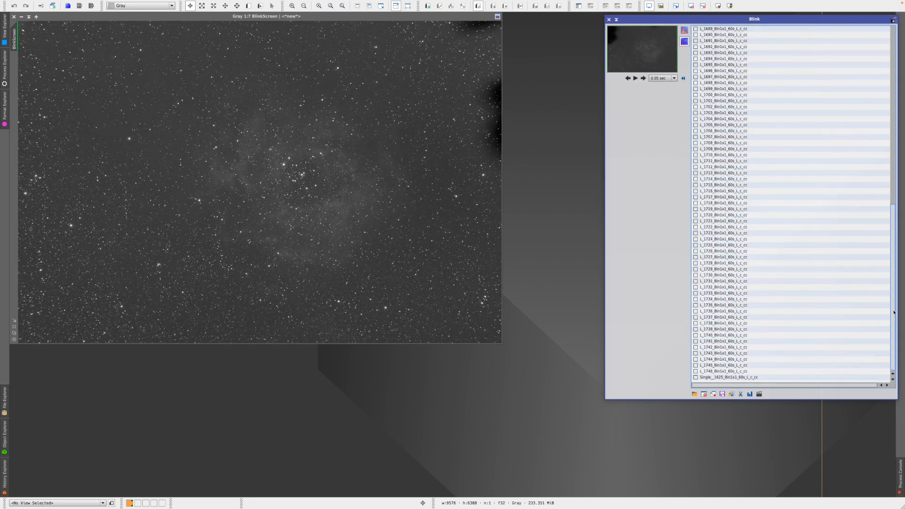
shift+click(785, 378)
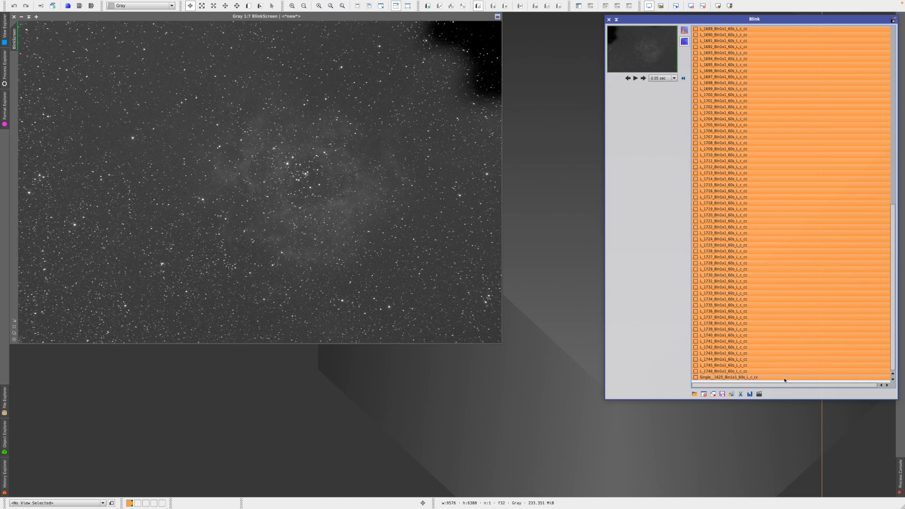
click(732, 395)
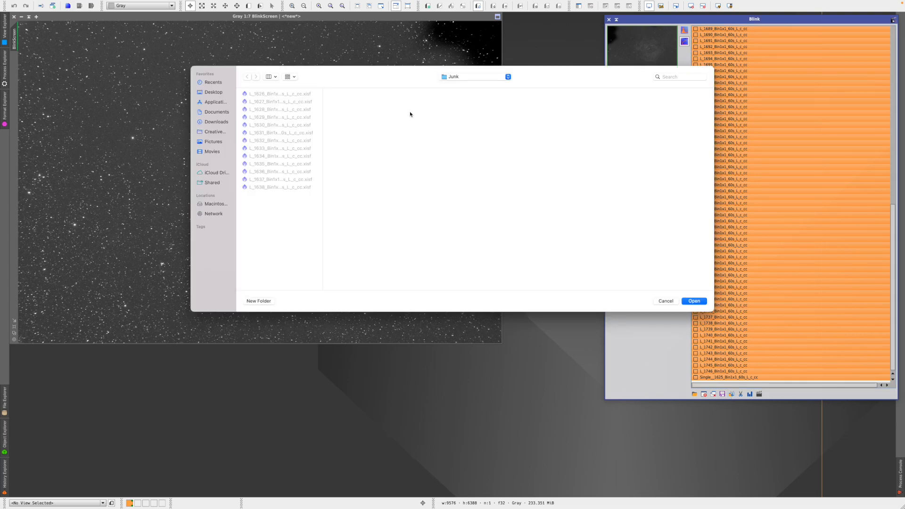
click(694, 301)
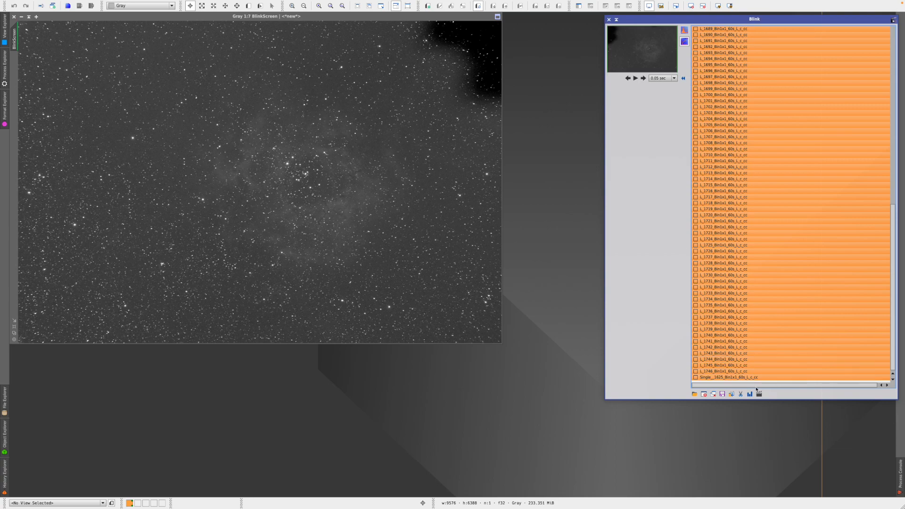
Replace all images loaded in Blink with frames L_1639 to L_1678 from Lum_Cal_CC and play them
click(705, 395)
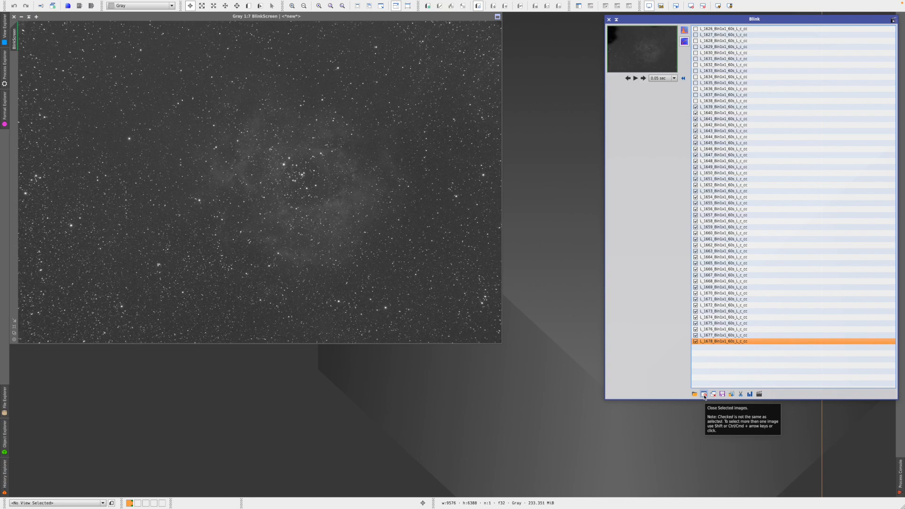
click(714, 395)
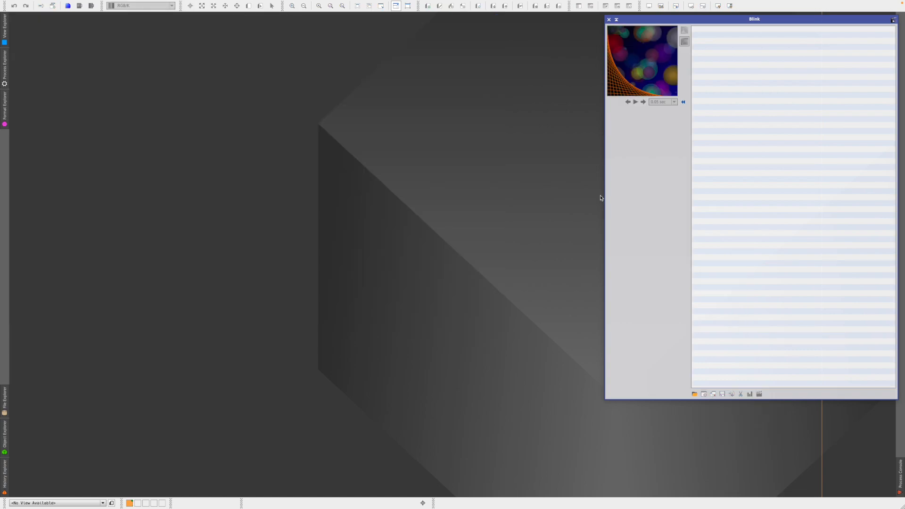
click(695, 395)
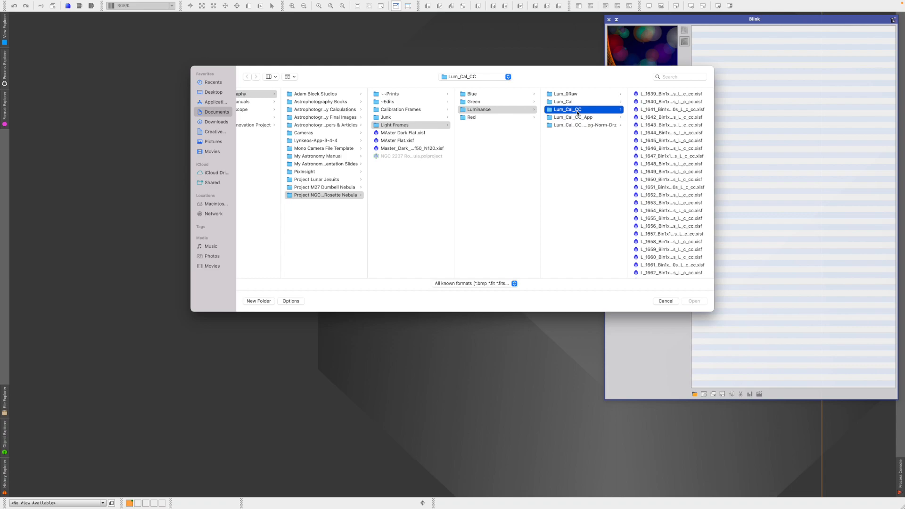
drag(621, 87, 407, 70)
click(448, 89)
scroll(387, 218, down, 5)
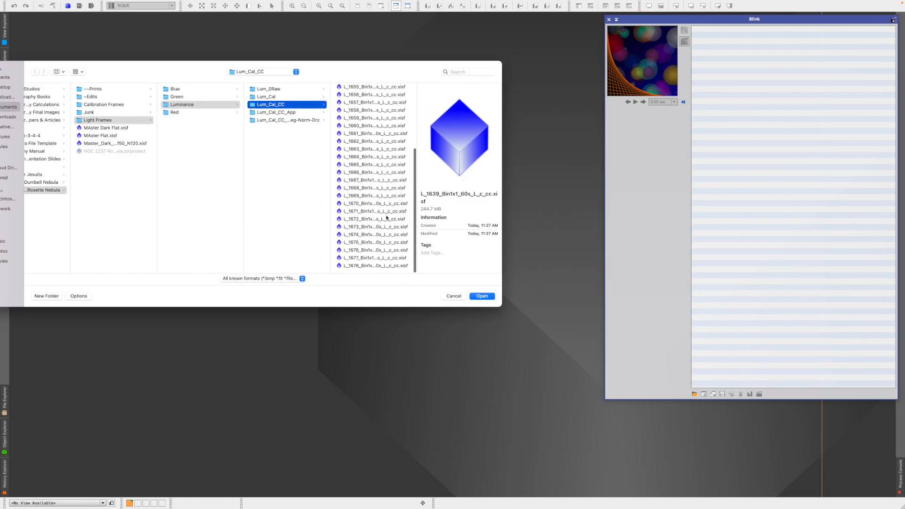
shift+click(380, 267)
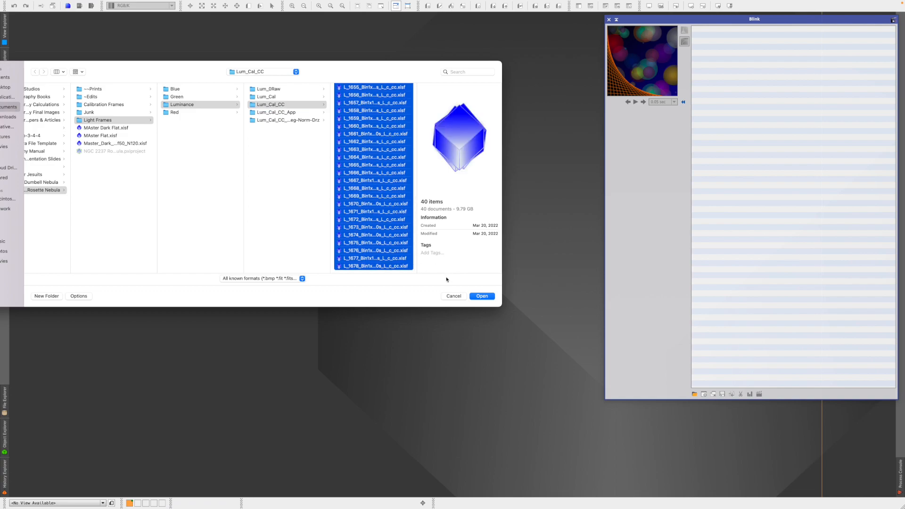
click(485, 298)
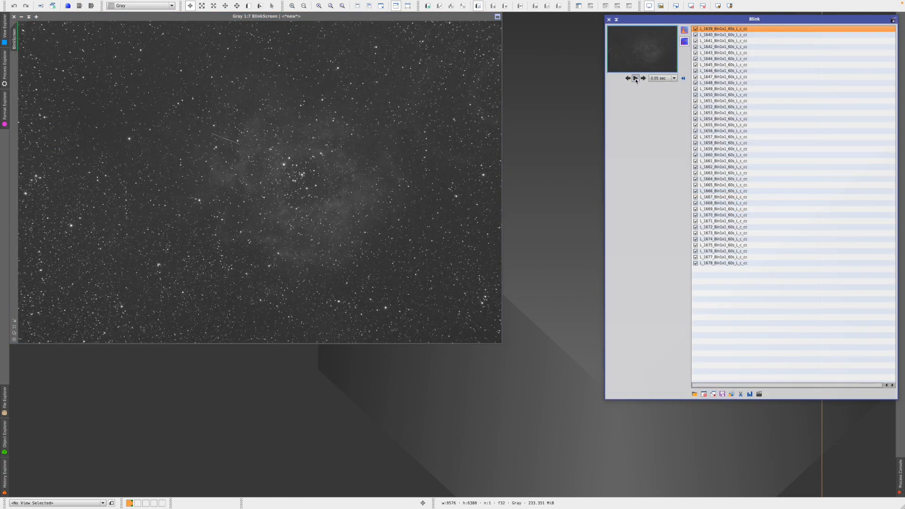
click(636, 78)
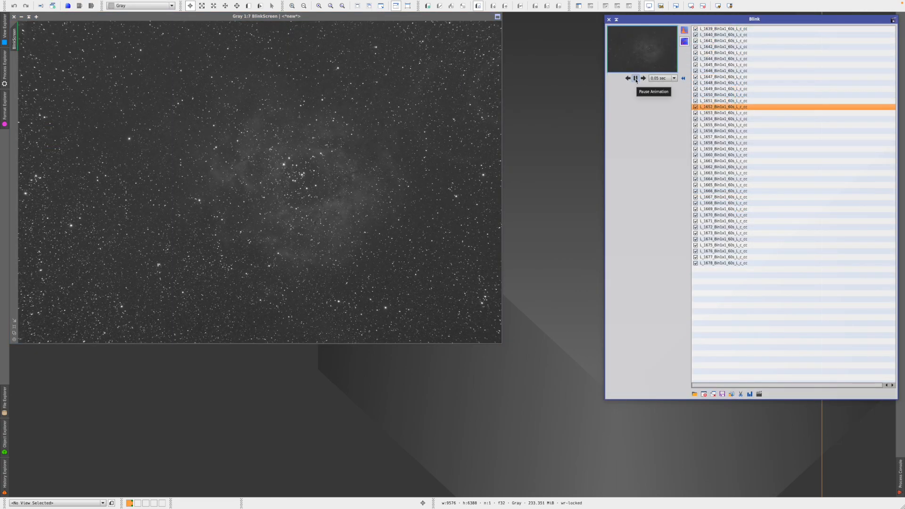
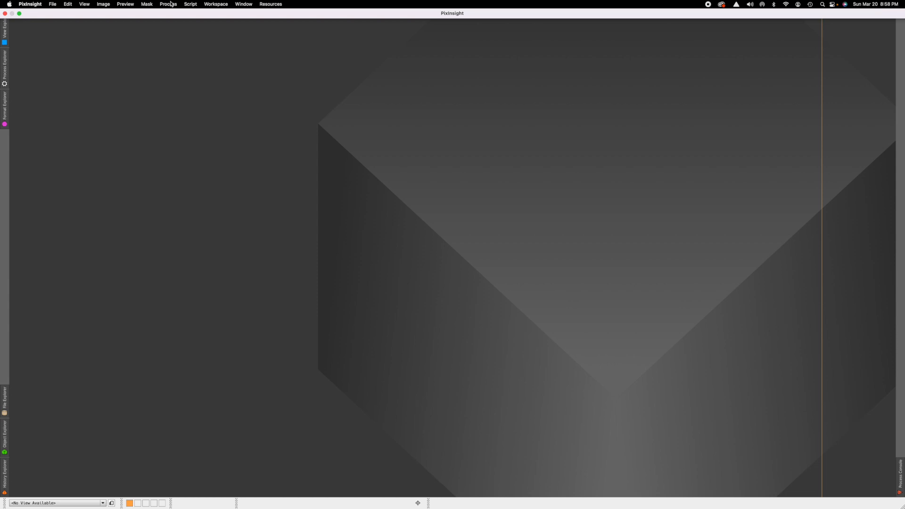
Open the SubframeSelector process and shift its main window clear of the measurements window
click(169, 4)
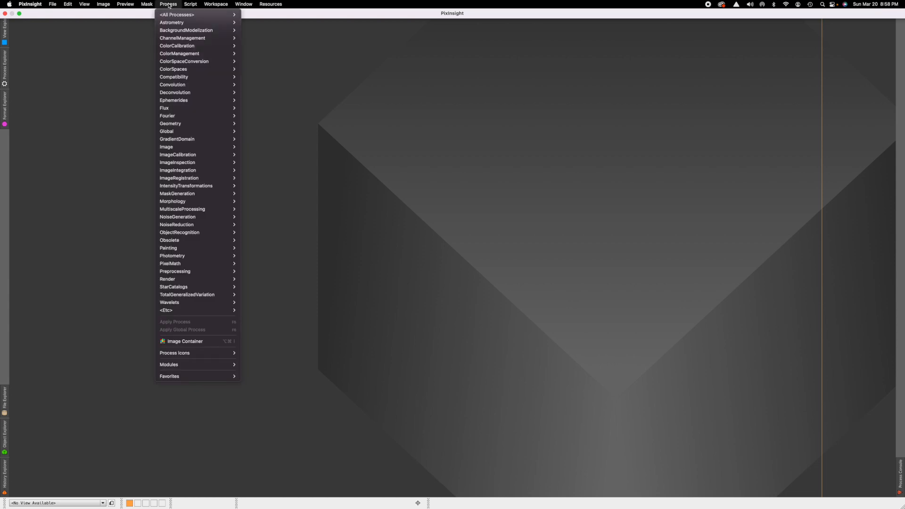
mouse_move(170, 172)
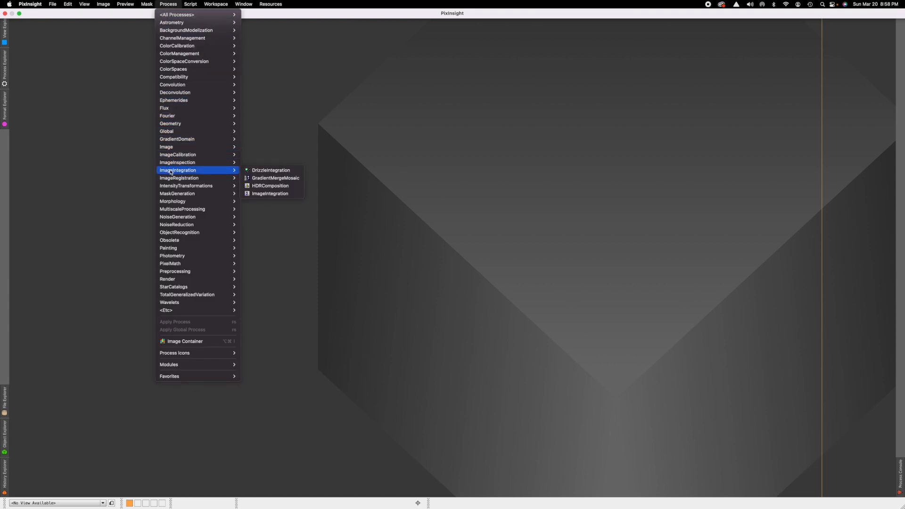
mouse_move(212, 162)
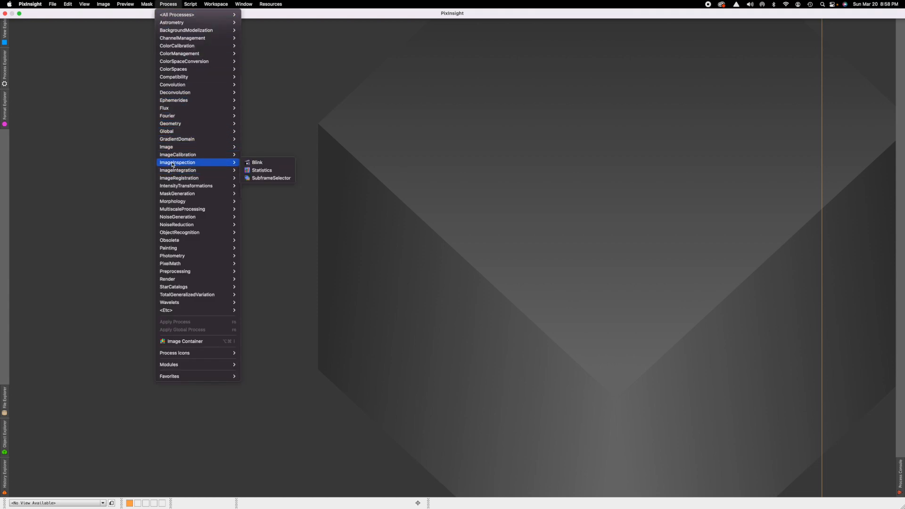
click(270, 178)
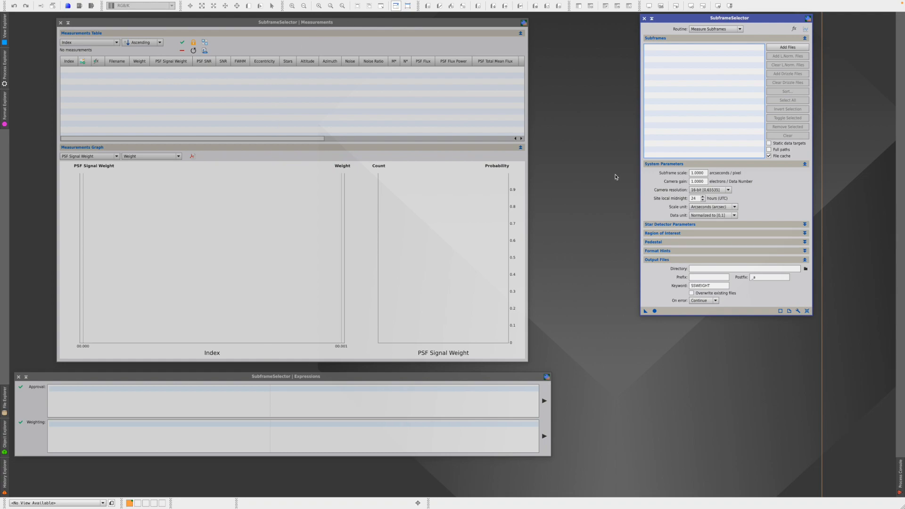
drag(756, 20, 759, 22)
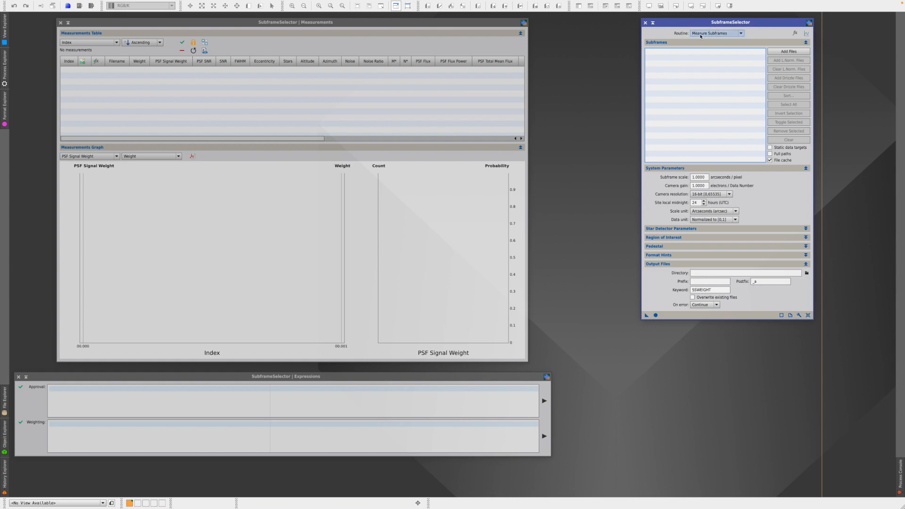
Add frames L_1639 to L_1678 from Lum_Cal_CC to the SubframeSelector subframes list
click(794, 52)
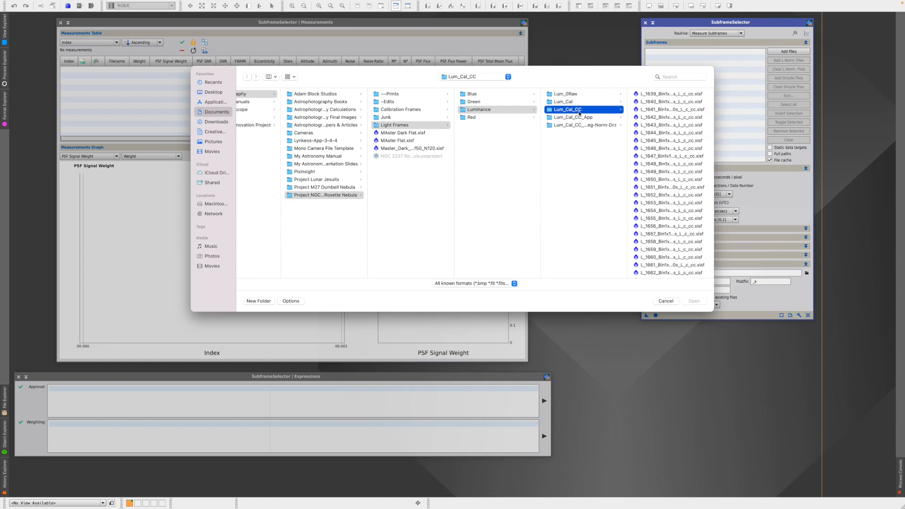
click(662, 95)
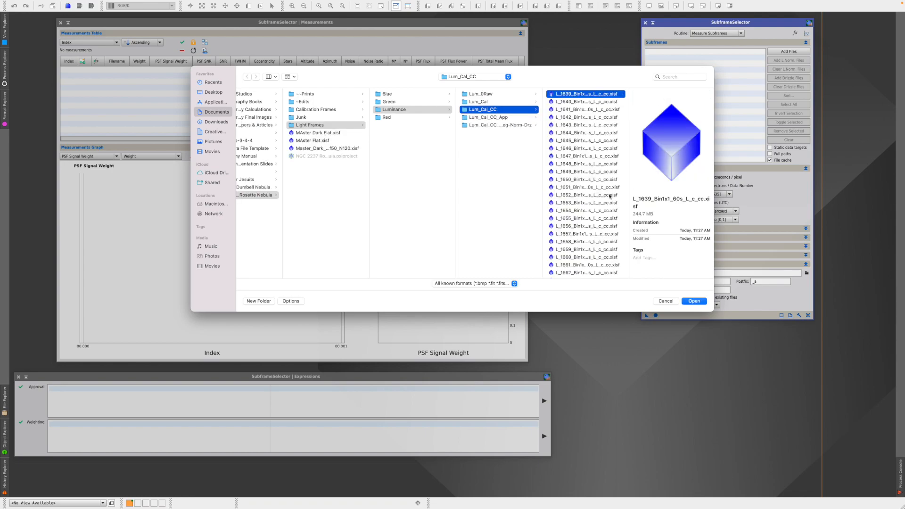
scroll(610, 196, down, 5)
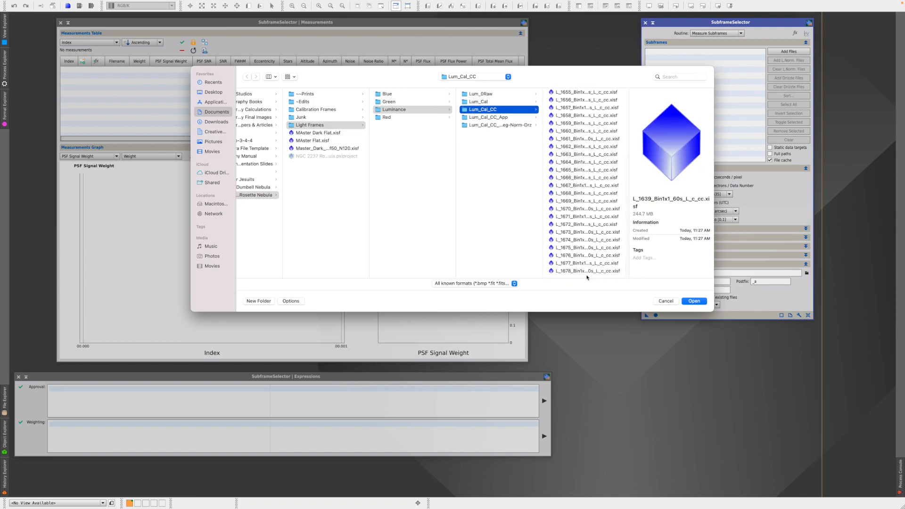
shift+click(589, 271)
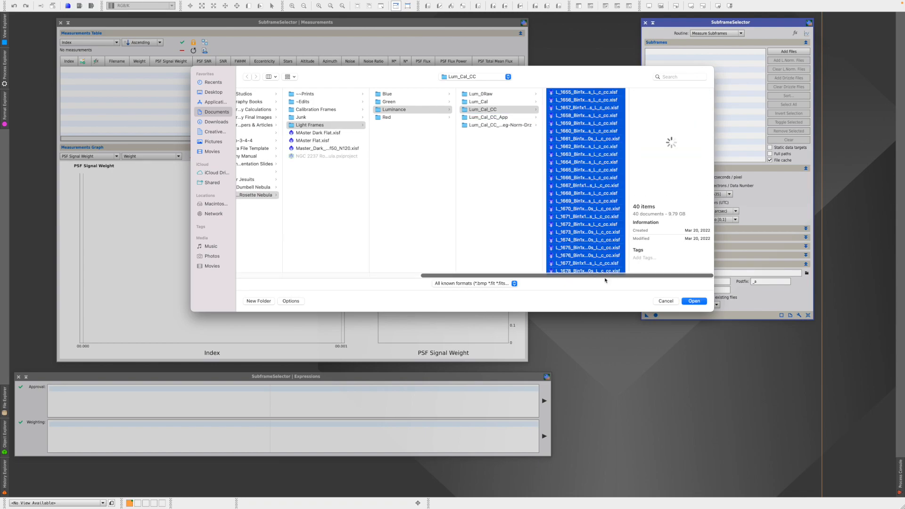
click(694, 300)
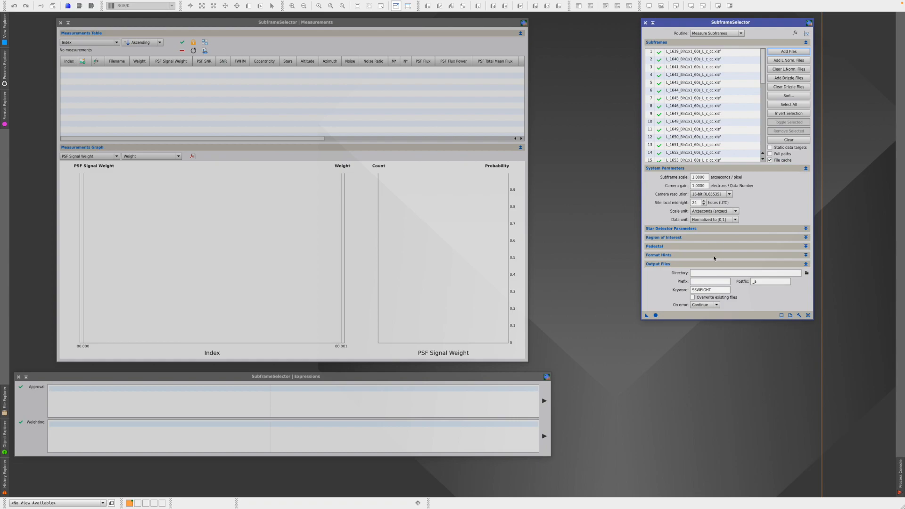
drag(779, 24, 843, 20)
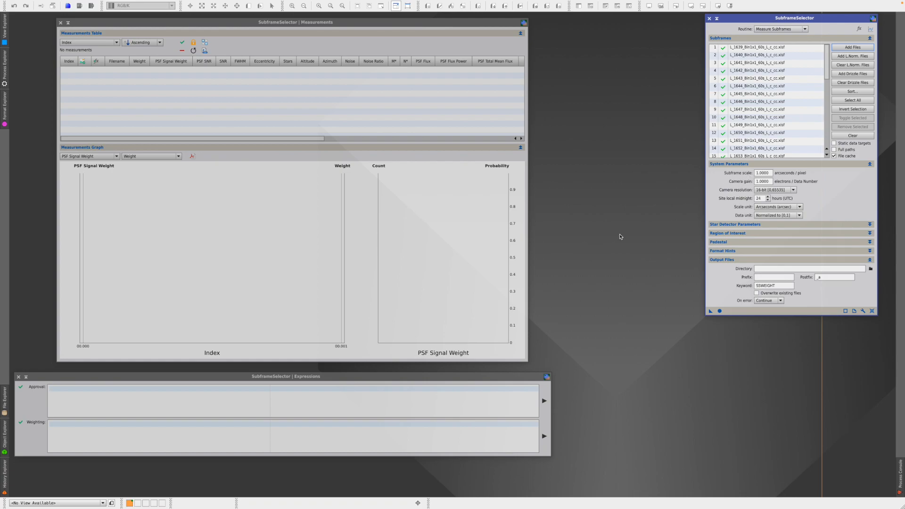
Open subframe L_1646, collapse the Measurements window below the image, and apply an automatic screen stretch to the frame
double_click(765, 102)
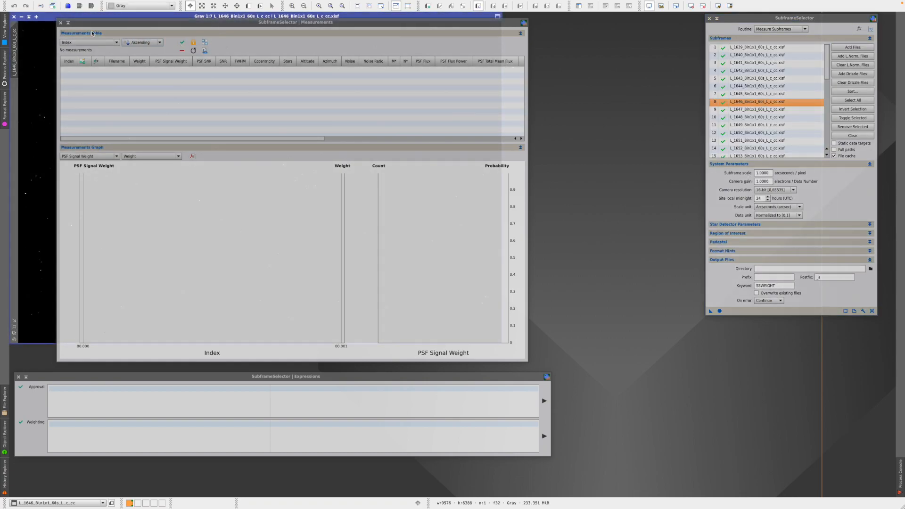
click(68, 23)
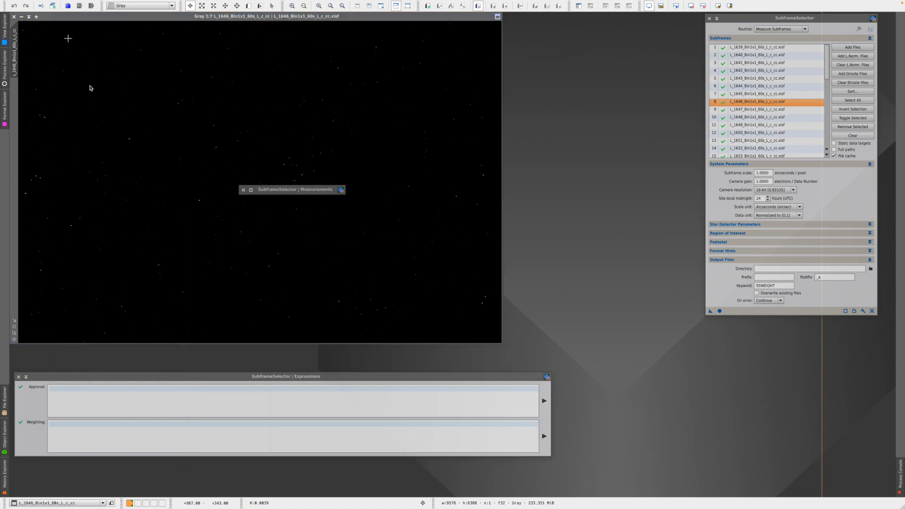
drag(306, 189, 286, 361)
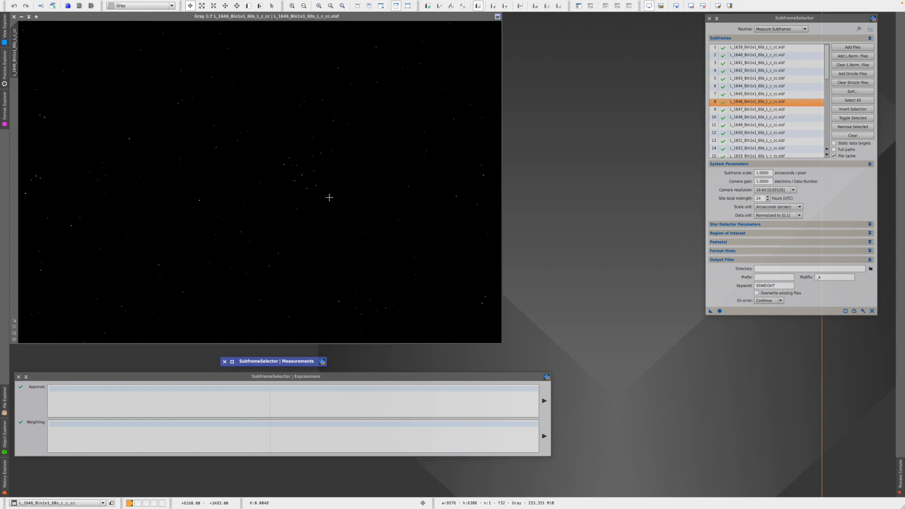
click(718, 5)
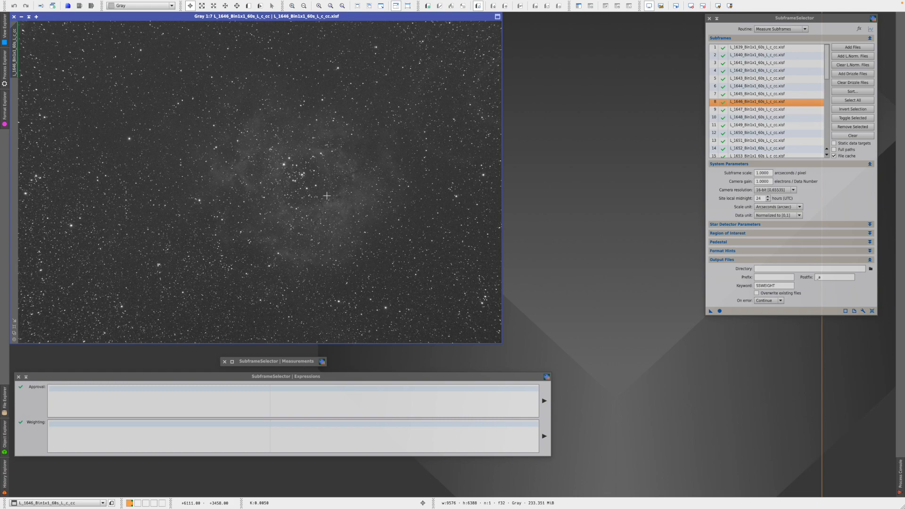
Open the ImageSolver script for the L_1646 frame and move its dialog higher on the workspace
mouse_move(125, 3)
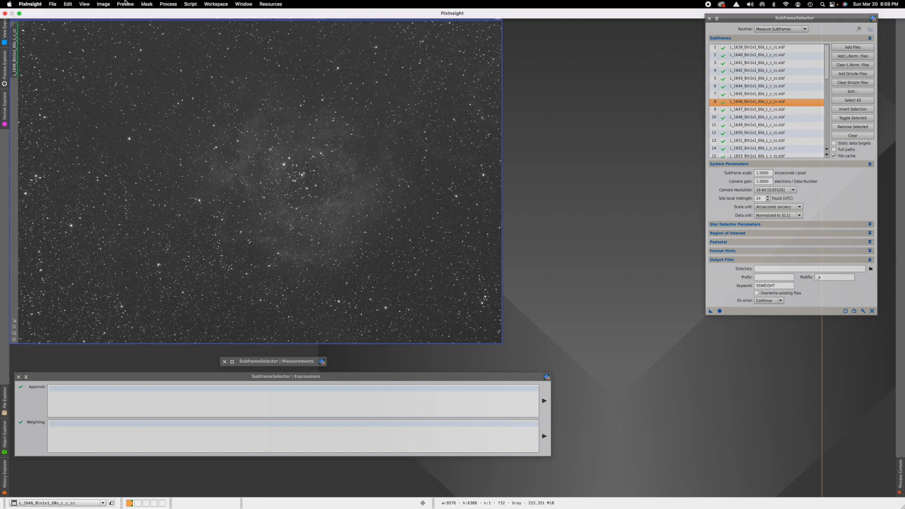
click(190, 4)
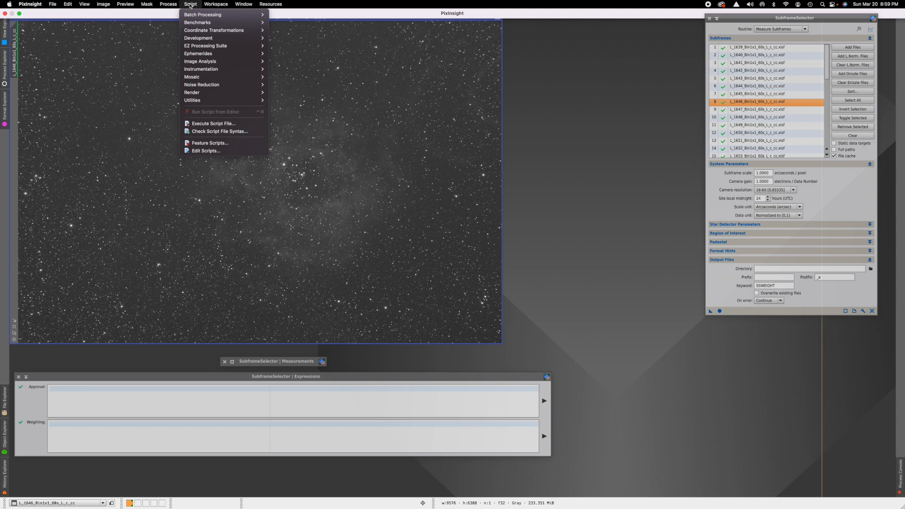
mouse_move(187, 62)
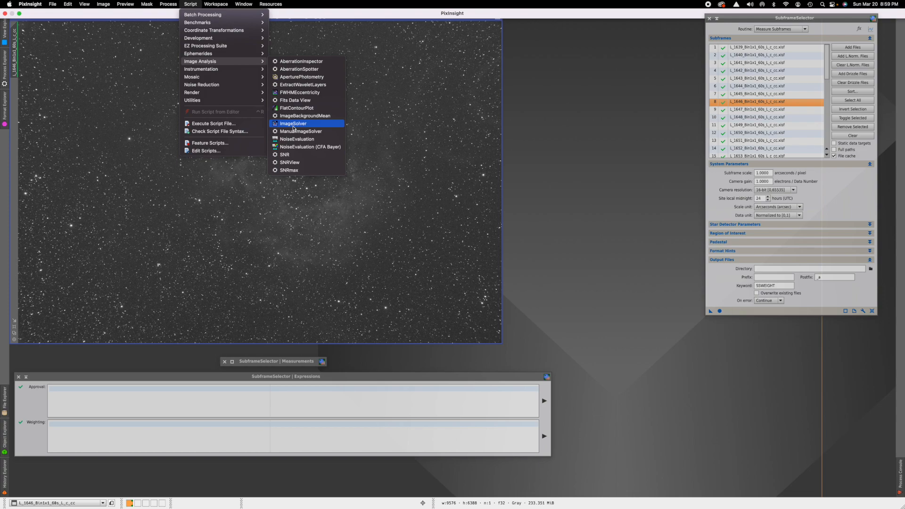
click(293, 126)
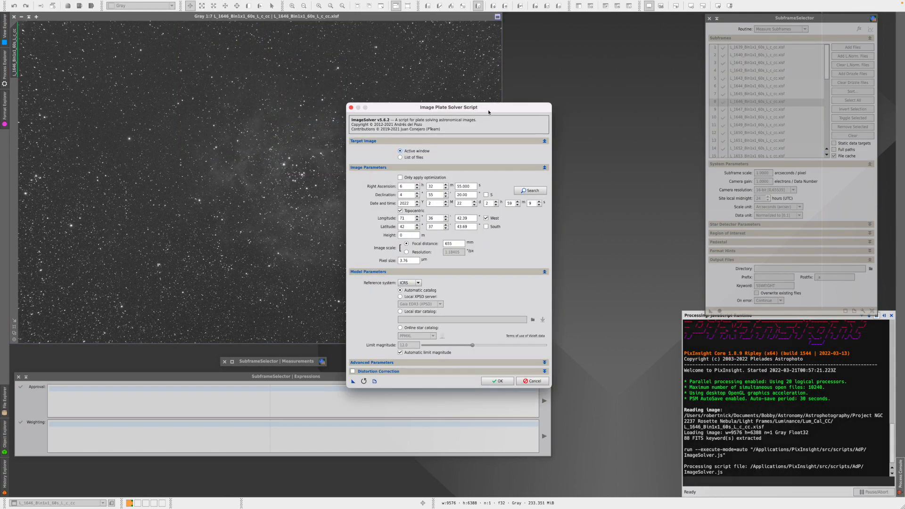
drag(489, 110, 496, 71)
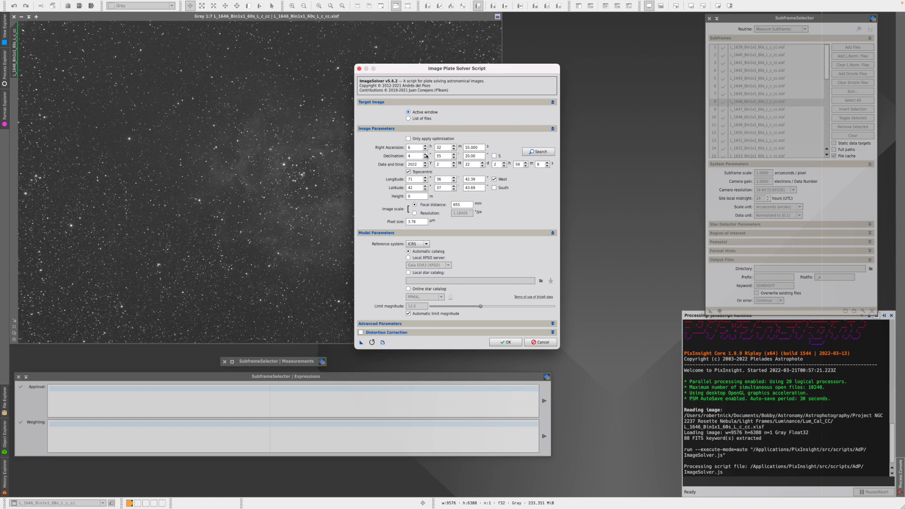
Fill in the target coordinates from an online search for "Rosette Nebula" and plate solve the L_1646 frame
click(544, 154)
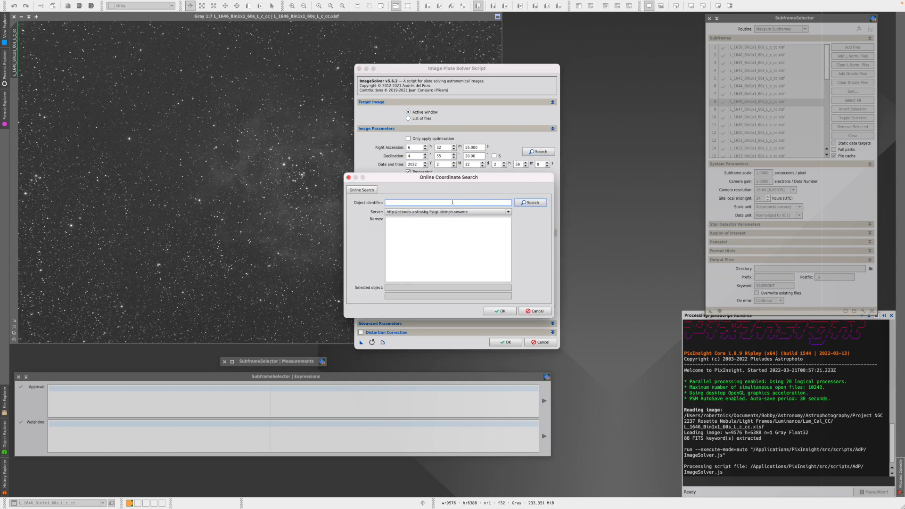
text(Rosette Neb)
click(531, 203)
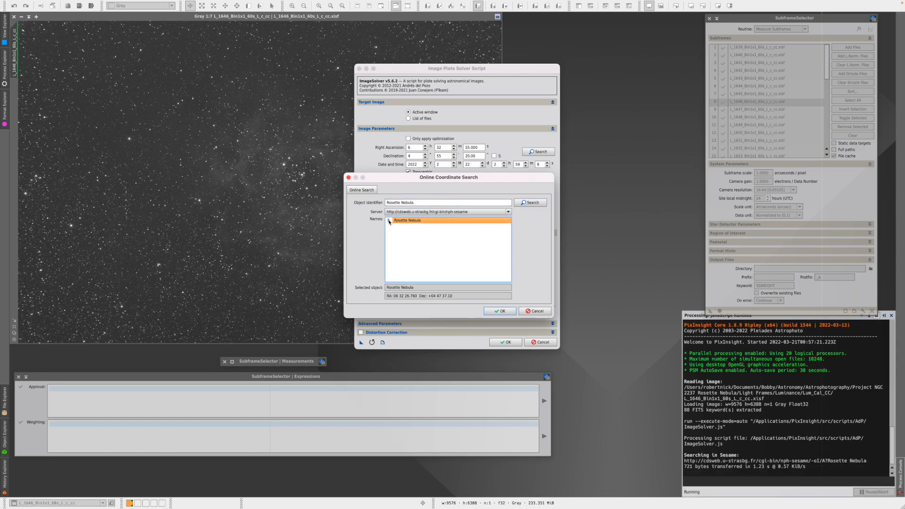
click(389, 220)
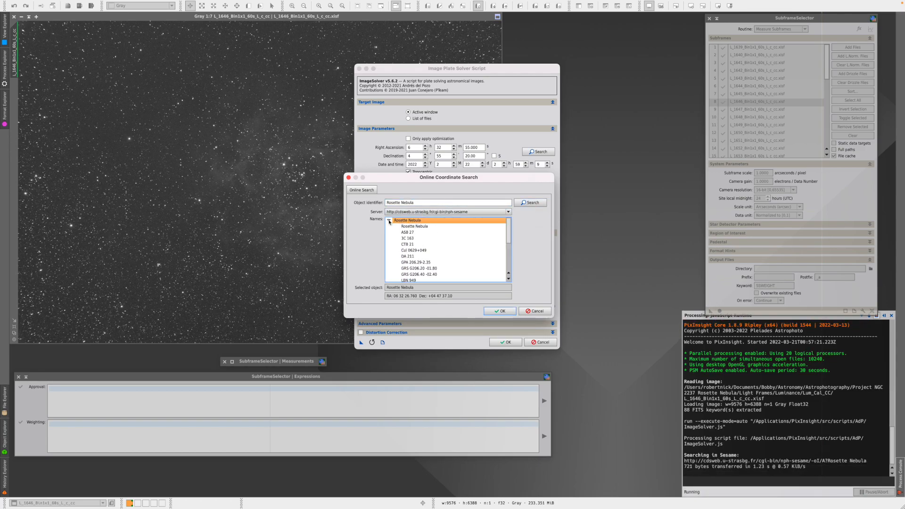
click(426, 226)
click(502, 312)
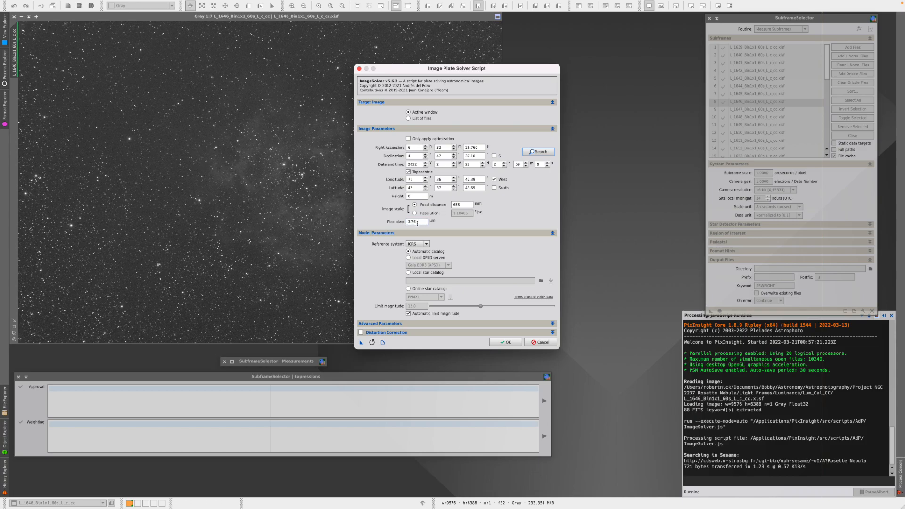
click(506, 343)
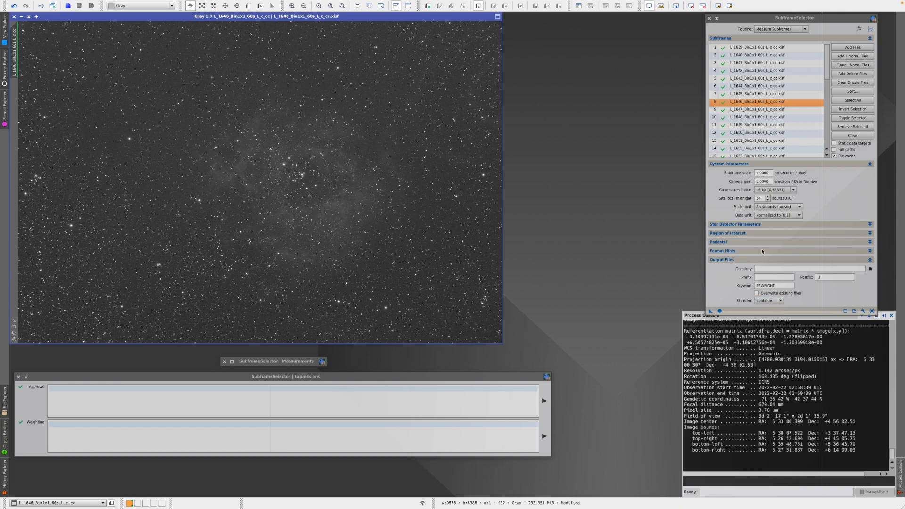
Set the SubframeSelector subframe scale to 1.142 arcseconds per pixel and the camera gain to 0.78, taking the gain from the frame's FITS header
click(769, 174)
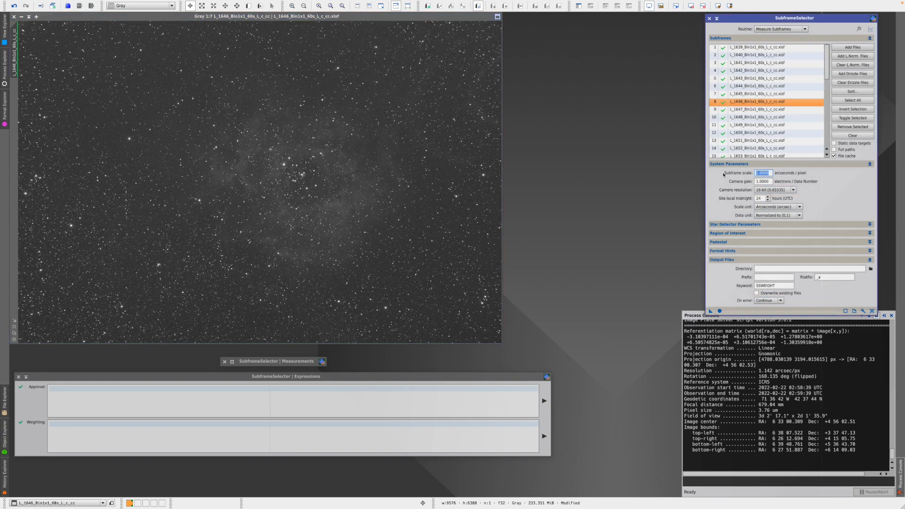
text(1.142)
click(768, 182)
click(53, 5)
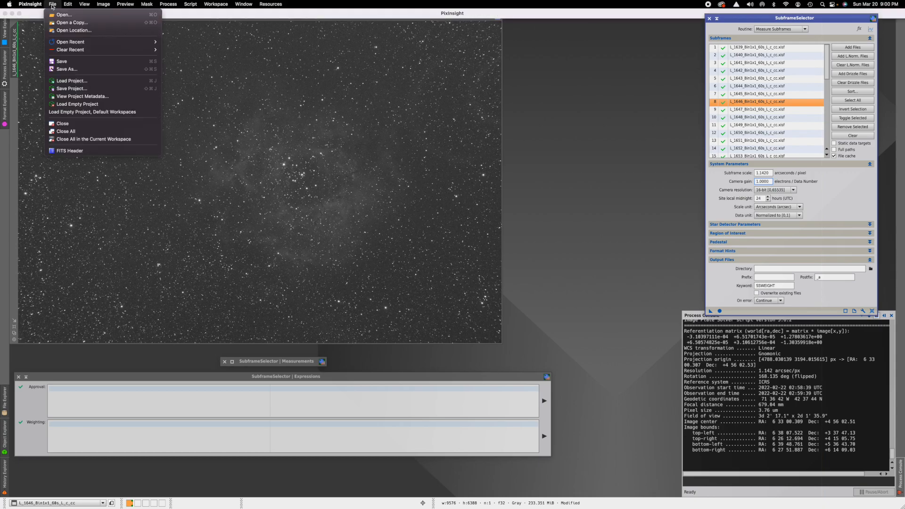
click(56, 151)
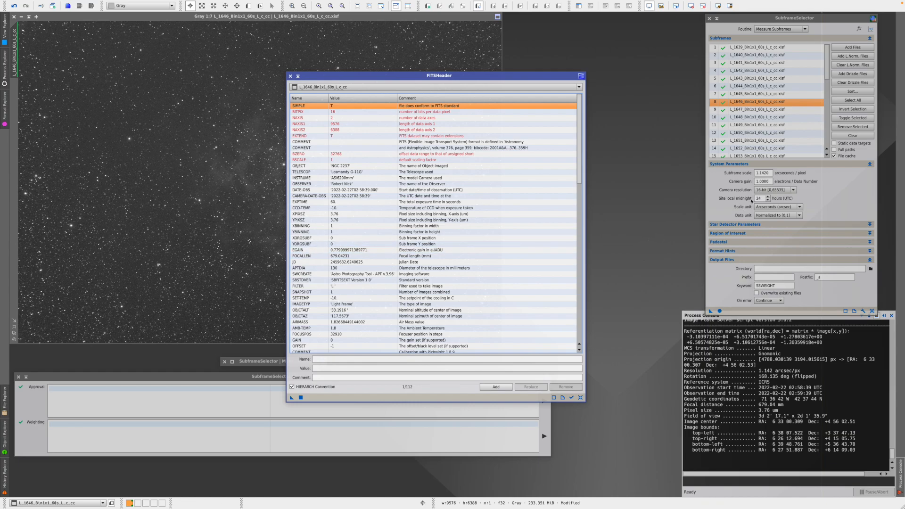
click(769, 181)
drag(771, 181, 752, 182)
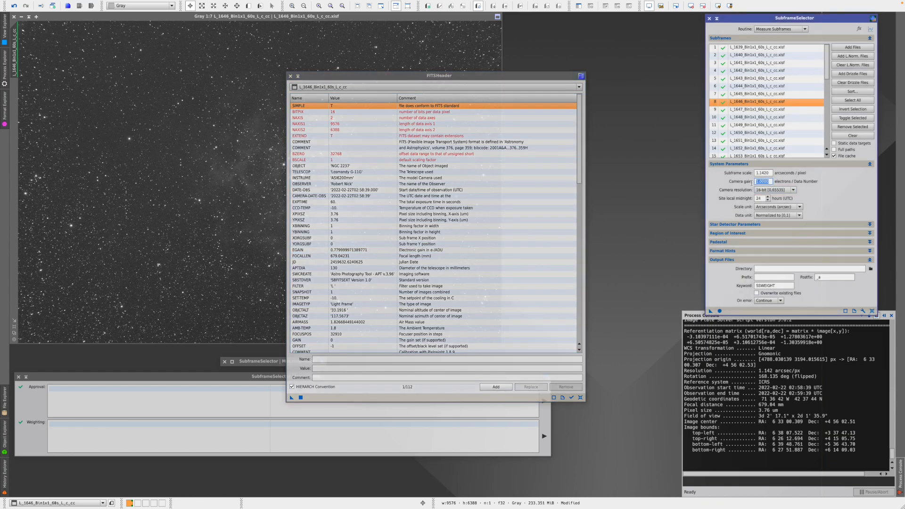
text(0)
click(291, 76)
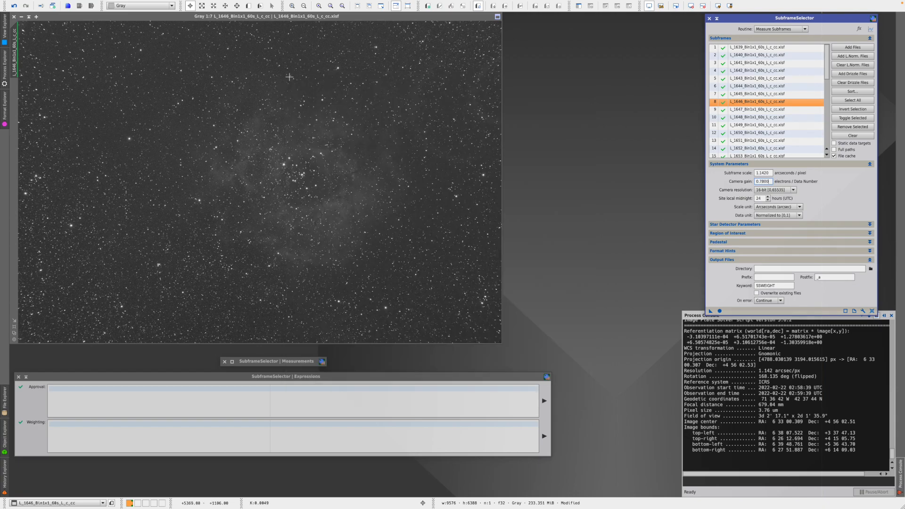
Close the L_1646 image without saving, then restore the Measurements window and reposition it above the Expressions window
click(14, 17)
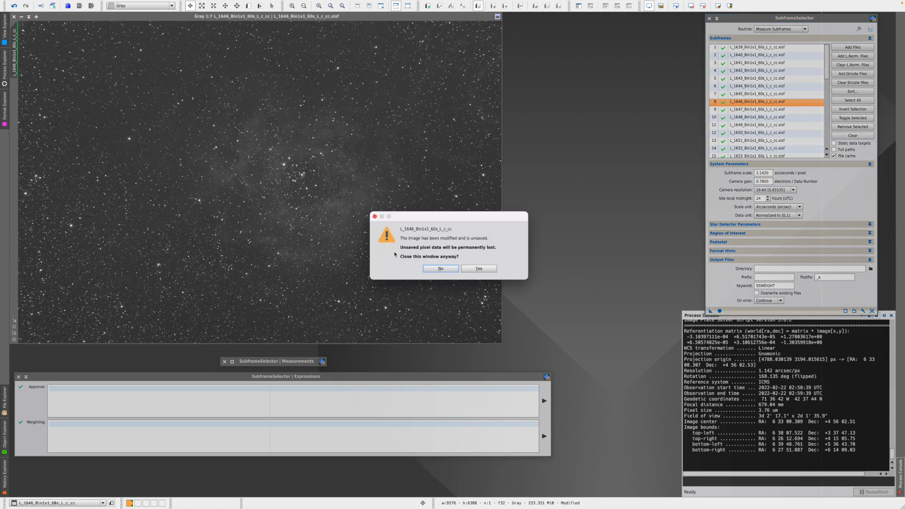
click(479, 269)
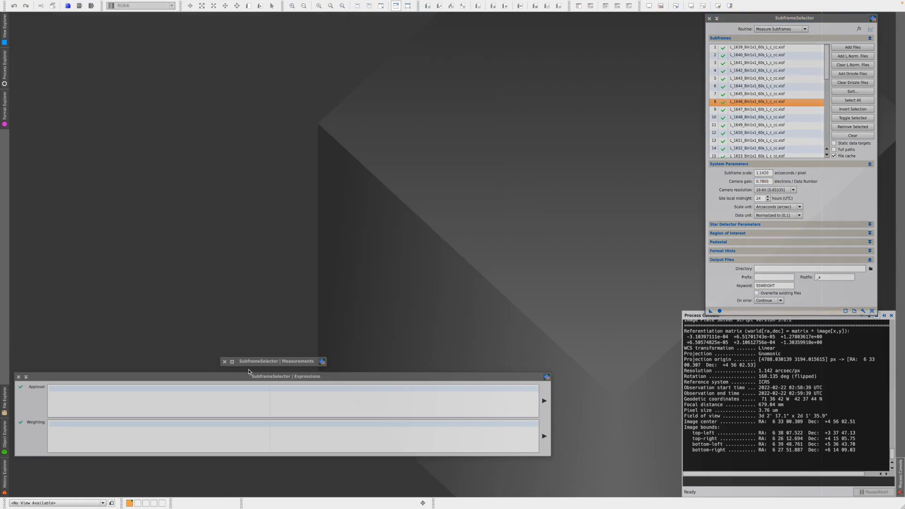
click(232, 363)
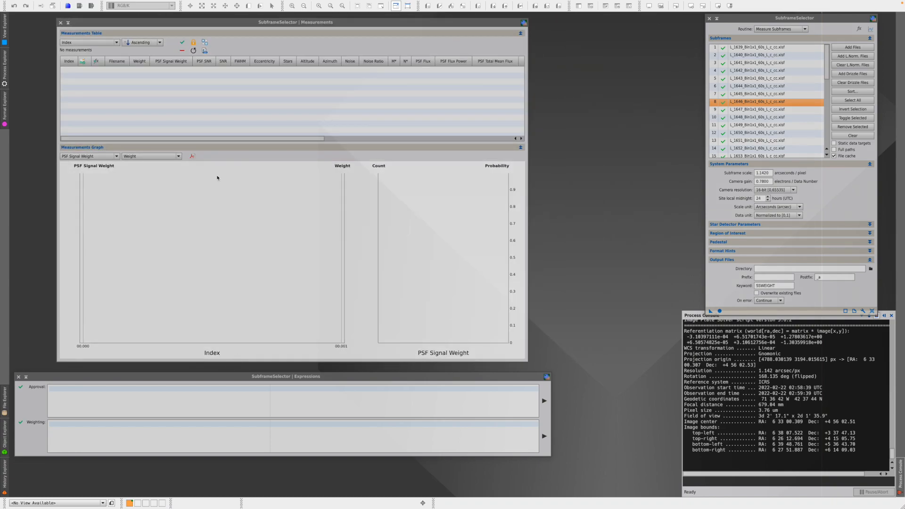
drag(230, 25, 195, 25)
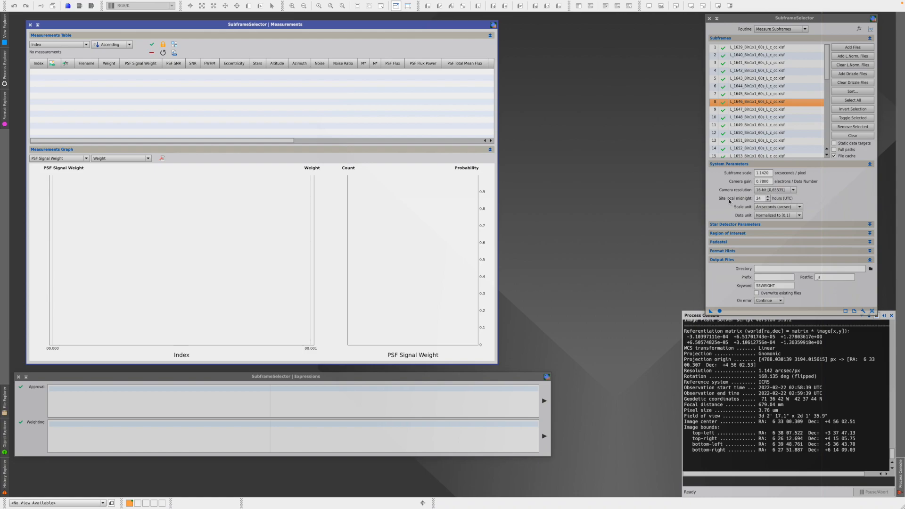
Measure the subframes with site local midnight set to 5 hours UTC and Lum_Cal_CC_App as the output directory
click(769, 200)
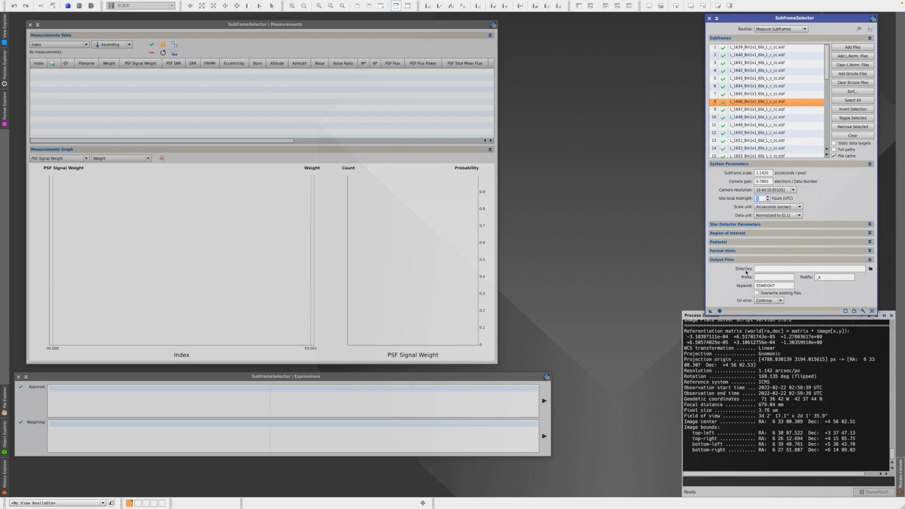
click(871, 270)
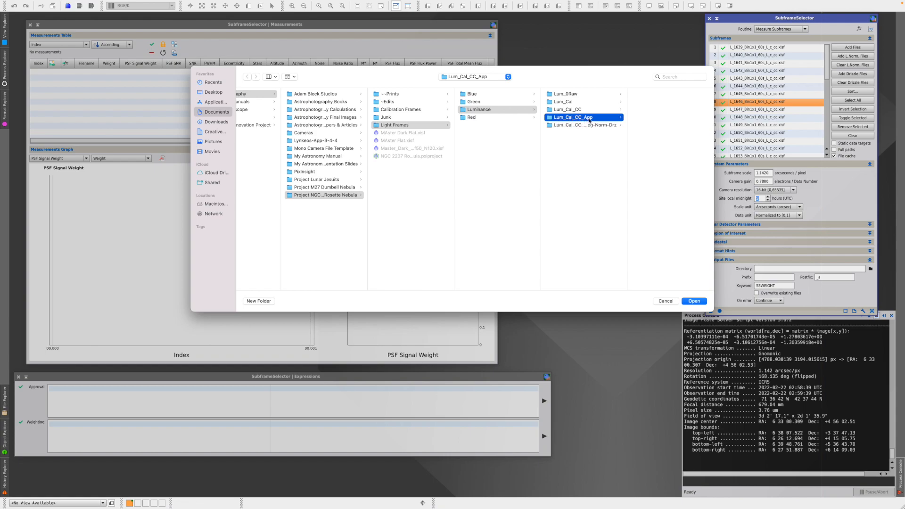
click(694, 301)
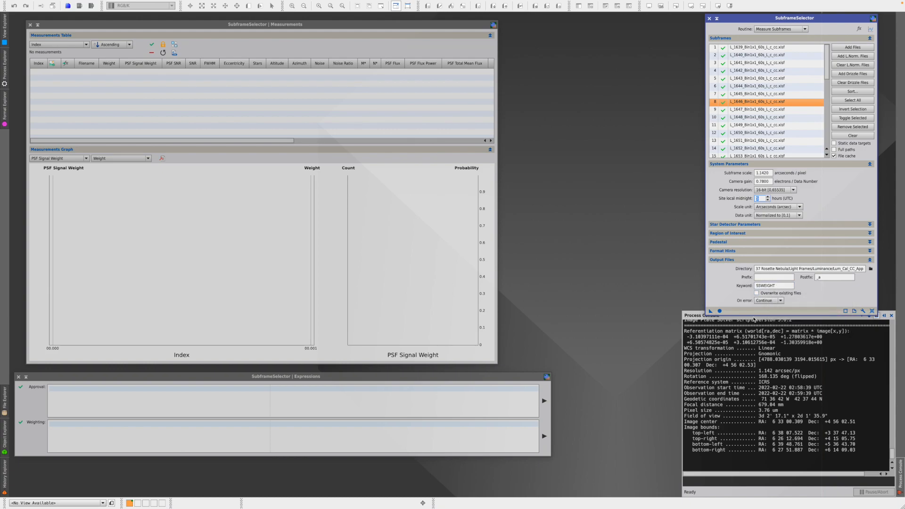
click(720, 311)
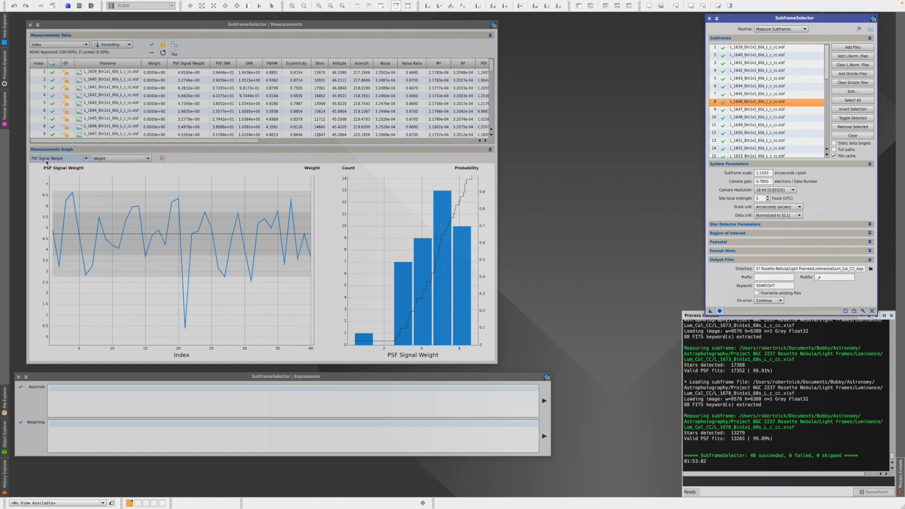
Plot FWHM in the measurements graph and inspect its highest peak
click(86, 159)
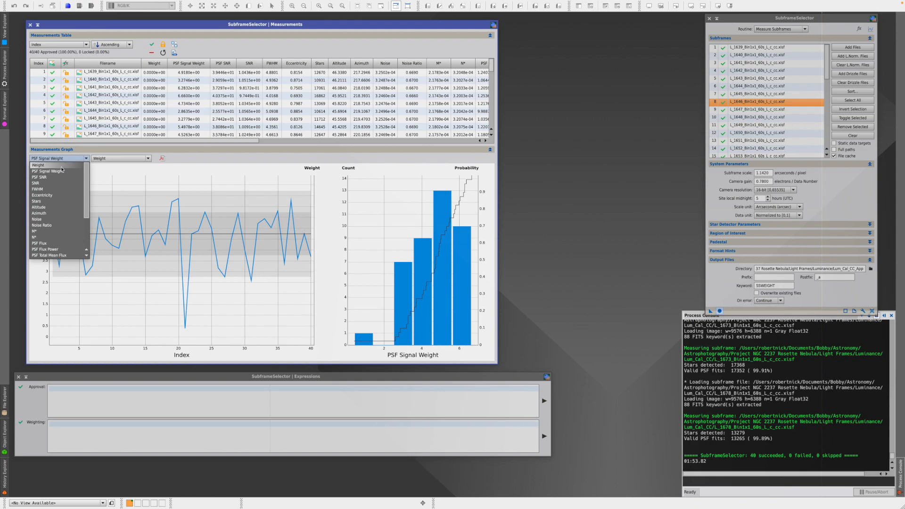
click(47, 189)
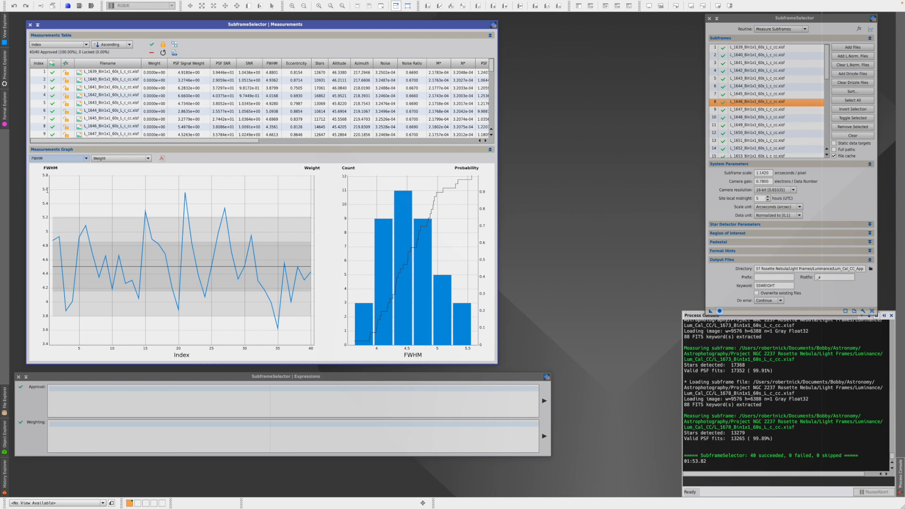
mouse_move(224, 215)
mouse_move(185, 198)
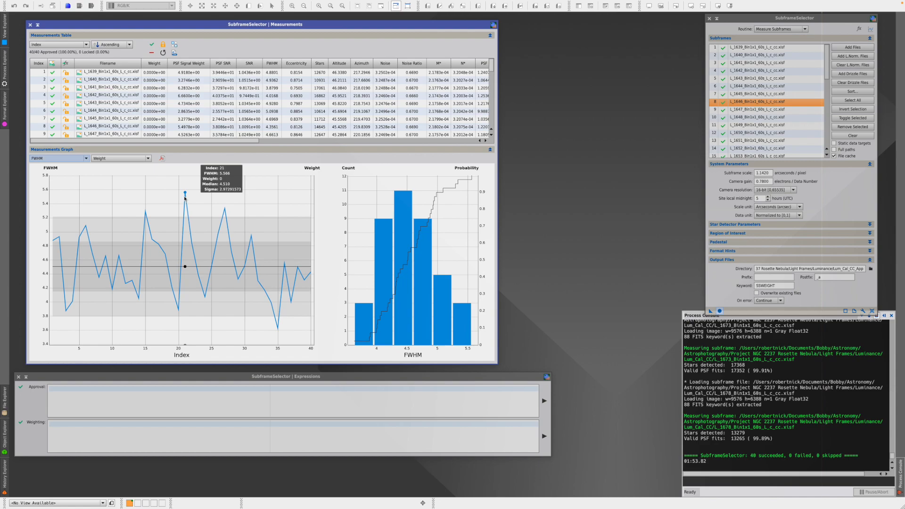
Plot Eccentricity in the measurements graph and inspect individual frames, including the highest peak
click(86, 159)
click(42, 194)
mouse_move(64, 199)
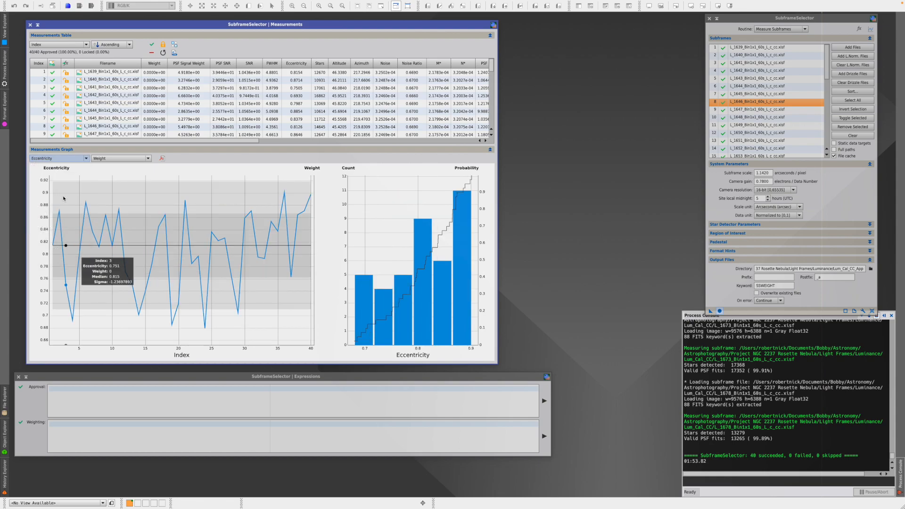
mouse_move(266, 220)
mouse_move(289, 194)
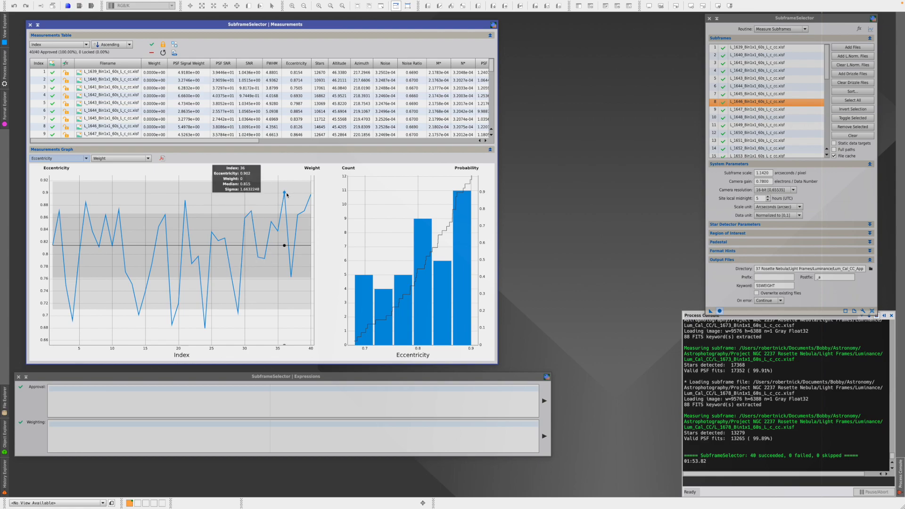
mouse_move(323, 266)
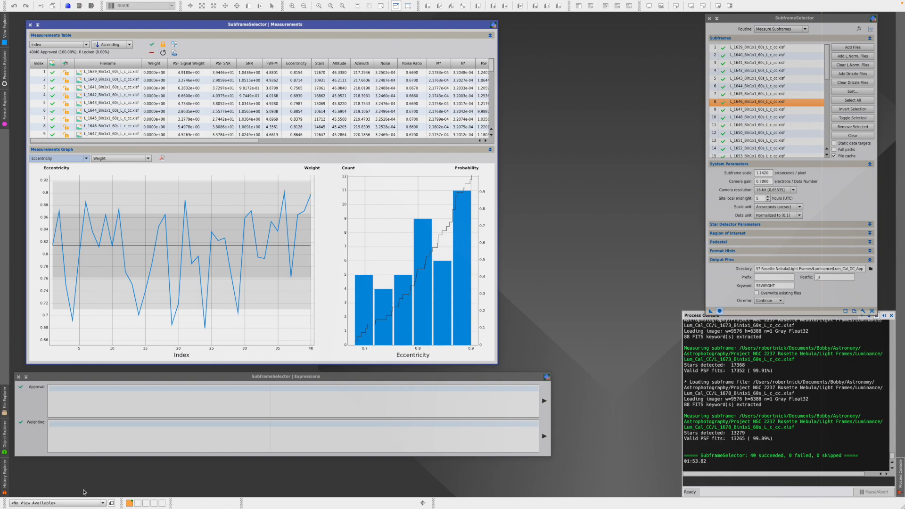
Apply the weighting expression (15*(1-(FWHM-FWHMMin)/(FWHMMax-FWHMMin)) + 20*(1-(Eccentricity-EccentricityMin)/(EccentricityMax-EccentricityMin)) + 15*(Stars-StarsMin)/(StarsMax-StarsMin))+50 to the measured subframes
click(57, 425)
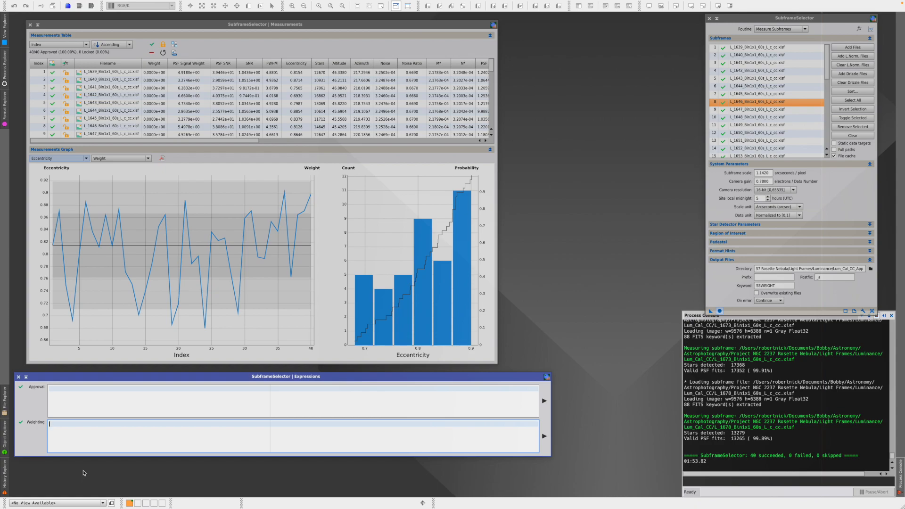
text((15*(1-(FWHM-FWHMMin)/(FWHMMax-FWHMMin)) + 20*(1-(Eccentricity-EccentricityMin)/(EccentricityMax-EccentricityMin)) + 15*(Stars-StarsMin)/(StarsMax-StarsMin))+50)
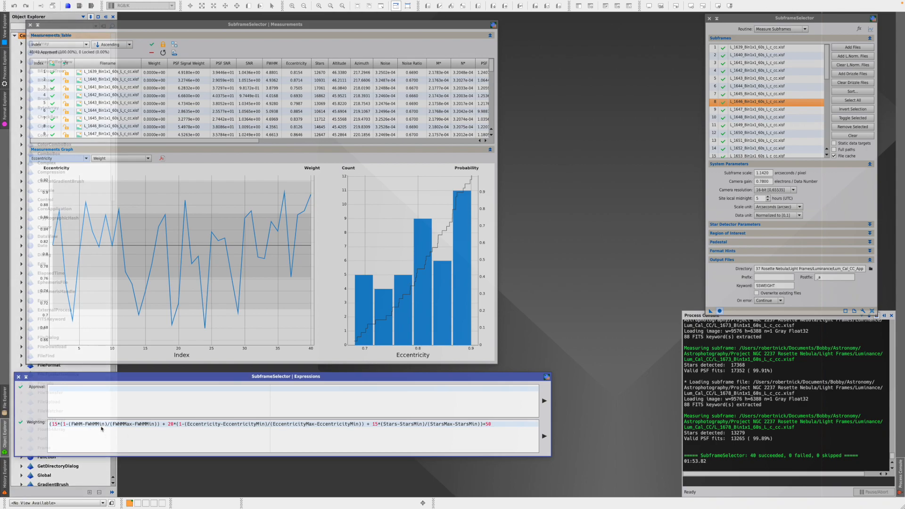
mouse_move(102, 429)
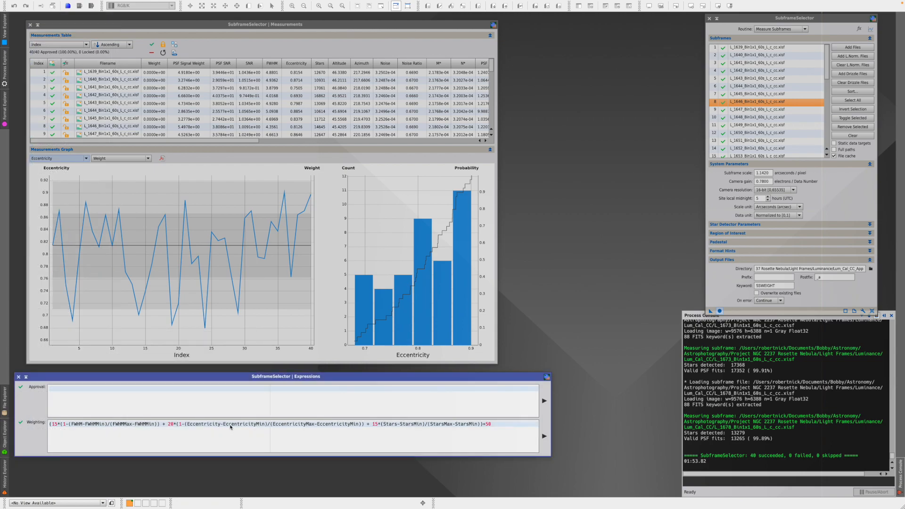
mouse_move(230, 427)
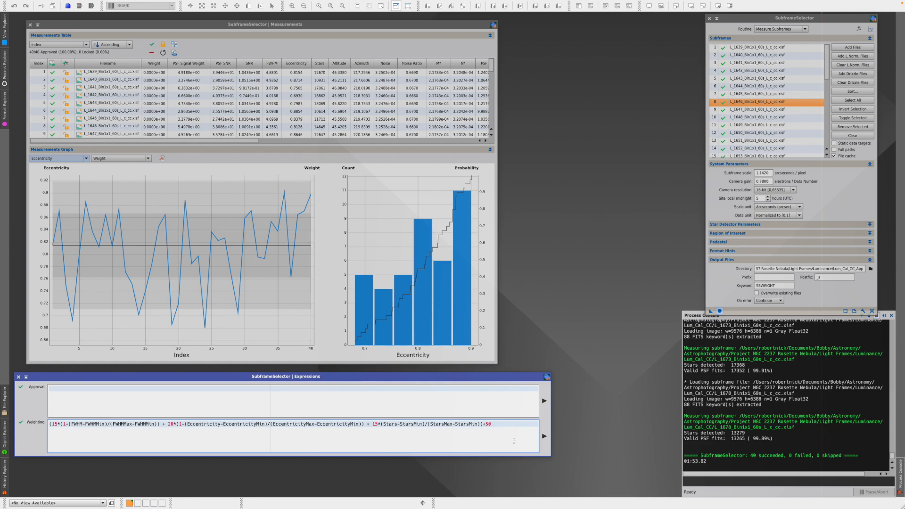
click(544, 437)
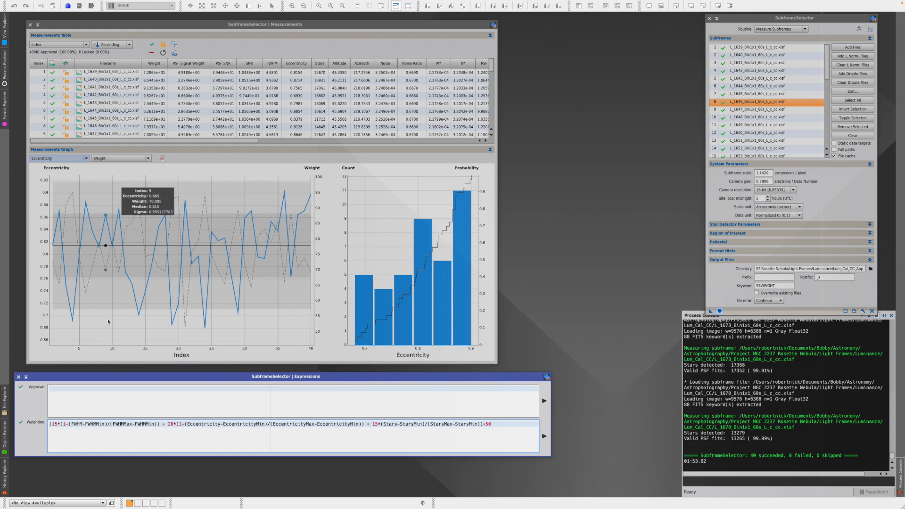
mouse_move(73, 203)
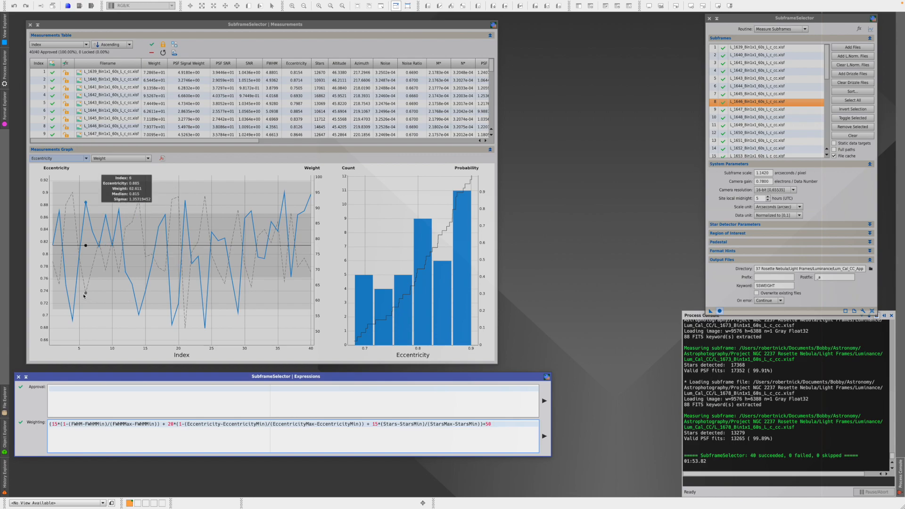
Plot Weight in the measurements graph and sort the measurements table by Weight in ascending order
click(87, 159)
click(61, 166)
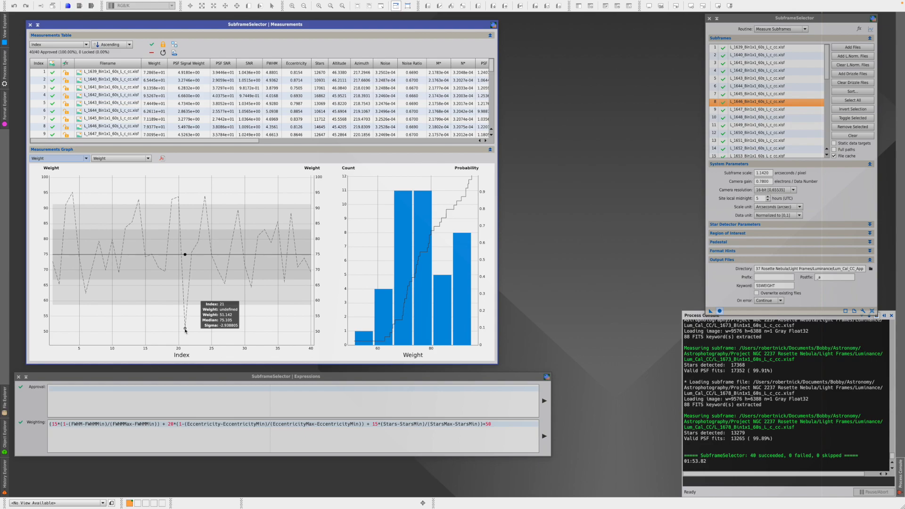
click(86, 44)
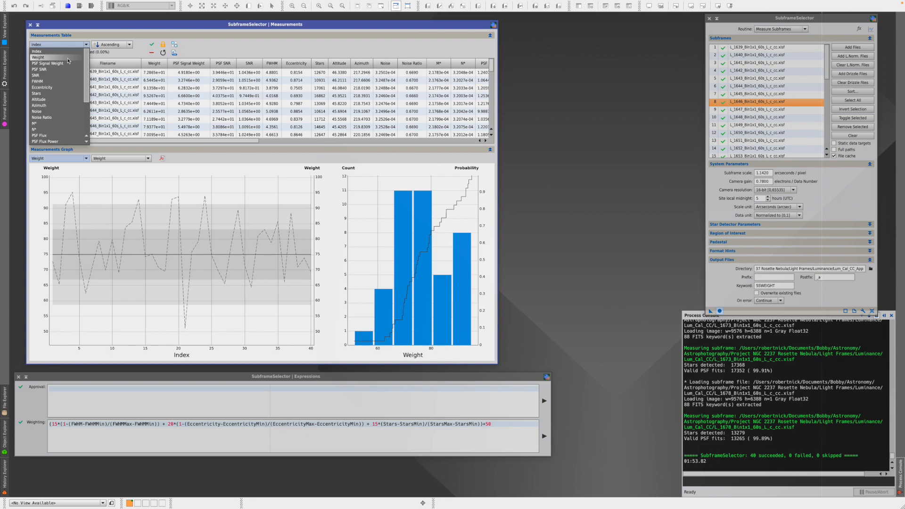
click(68, 57)
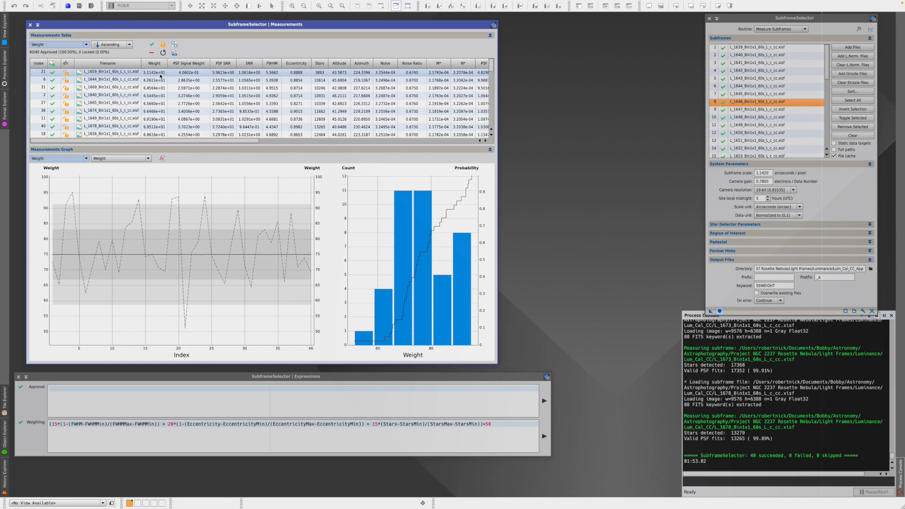
Open the lowest-weighted frame, L_1659_Bin1x1_60s_L_c_cc.xisf, auto-stretch it, inspect its star shapes up close, and close the image
double_click(110, 72)
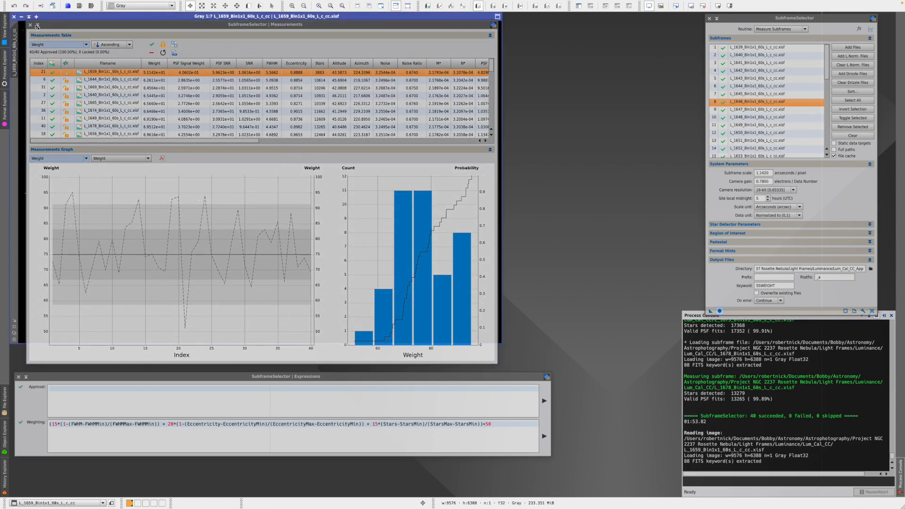
click(37, 25)
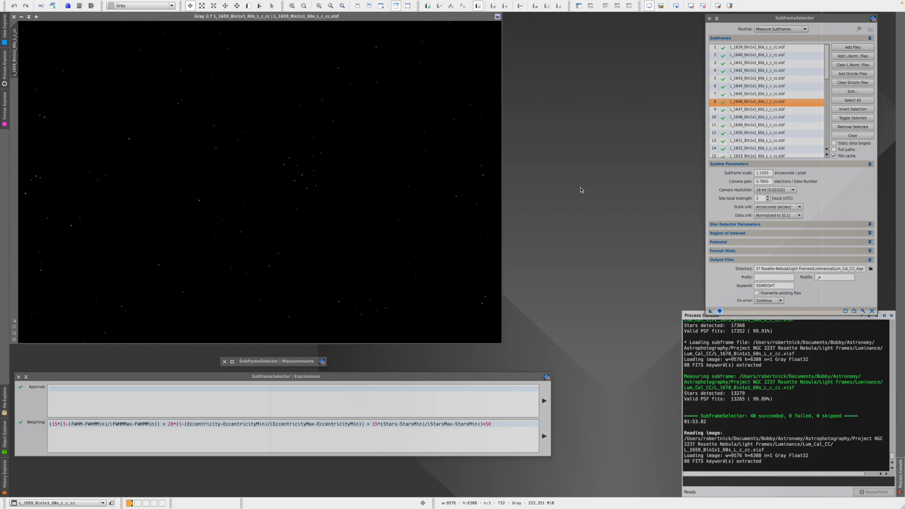
key(ctrl+a)
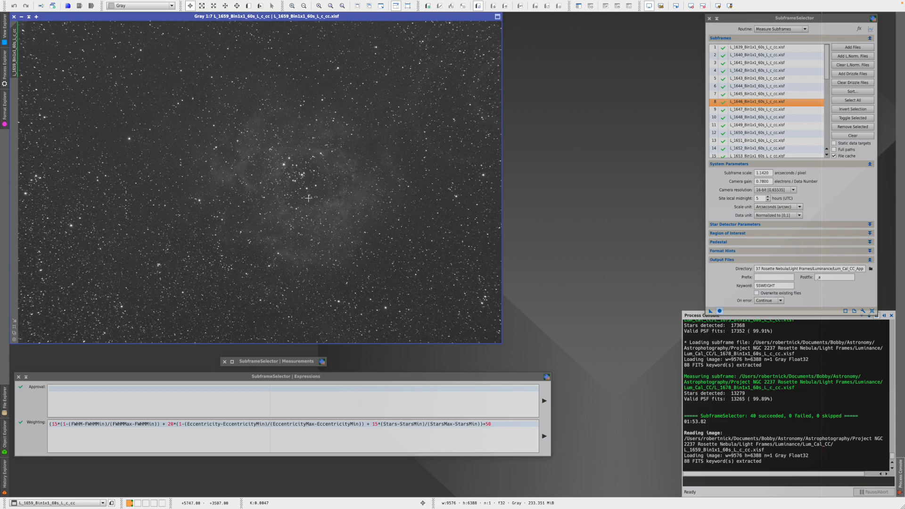
scroll(308, 198, up, 2)
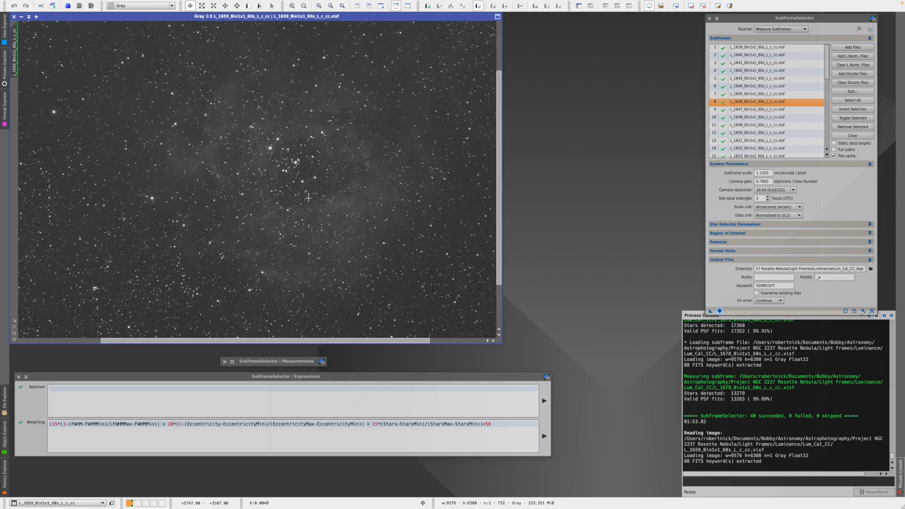
scroll(308, 198, up, 5)
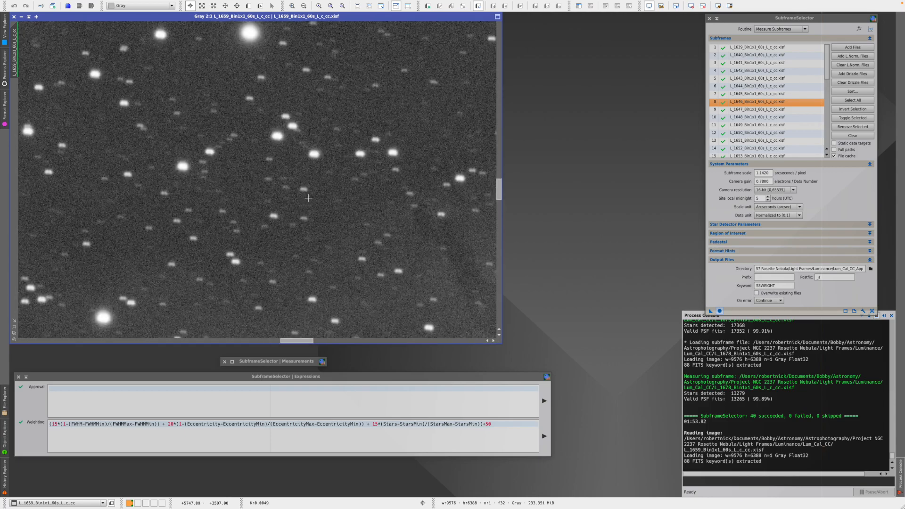
scroll(308, 198, up, 1)
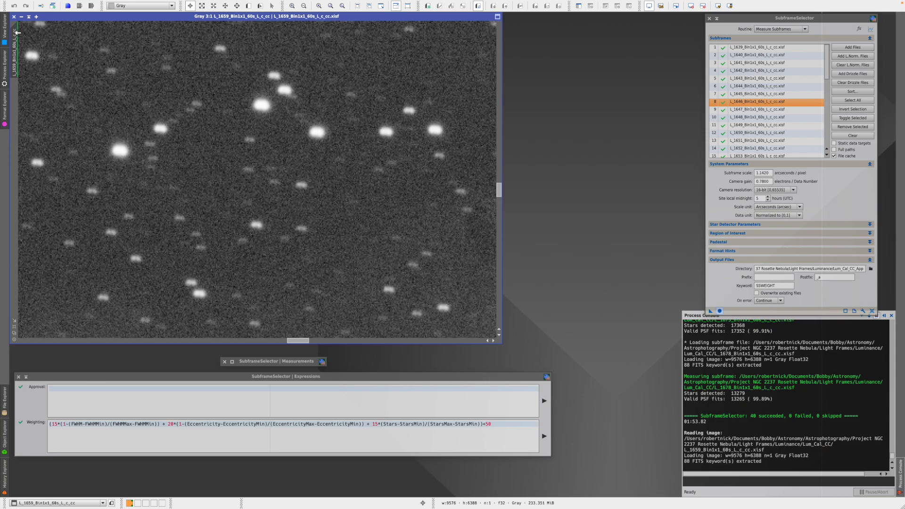
click(14, 17)
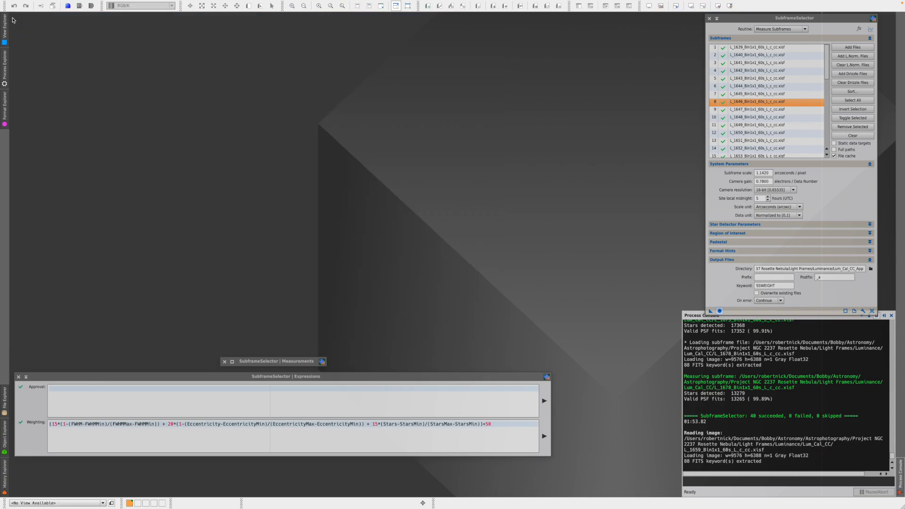
Restore the measurements window and reject the lowest-weighted frame, index 21, on the Weight graph
click(232, 362)
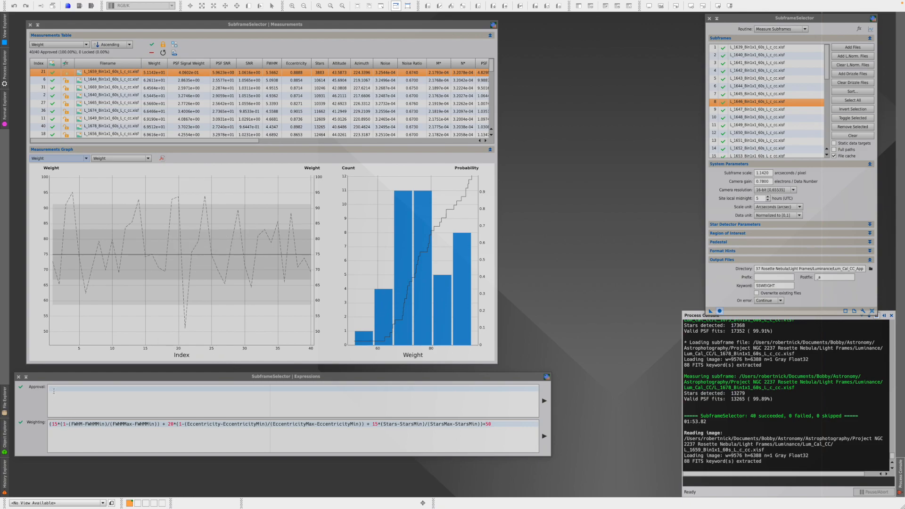
click(185, 329)
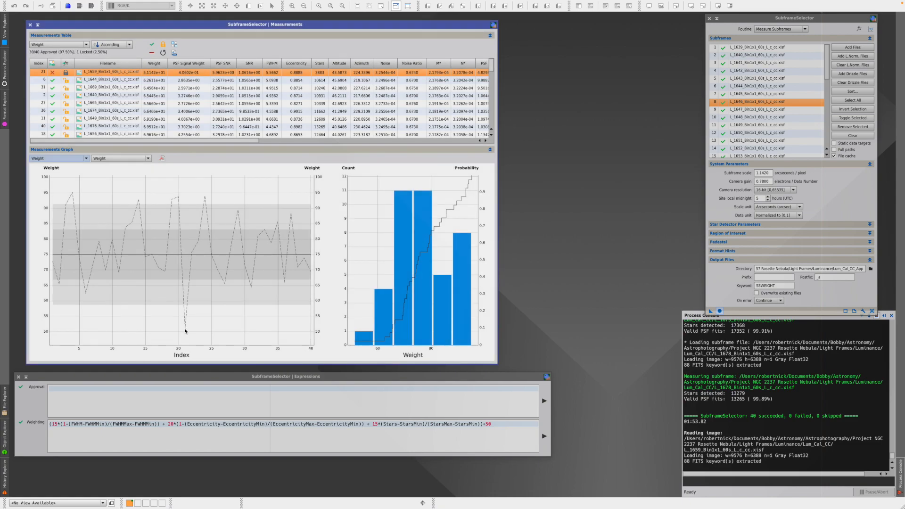
Plot FWHM and Eccentricity in the measurements graph to check where the rejected frame falls
mouse_move(97, 198)
click(86, 159)
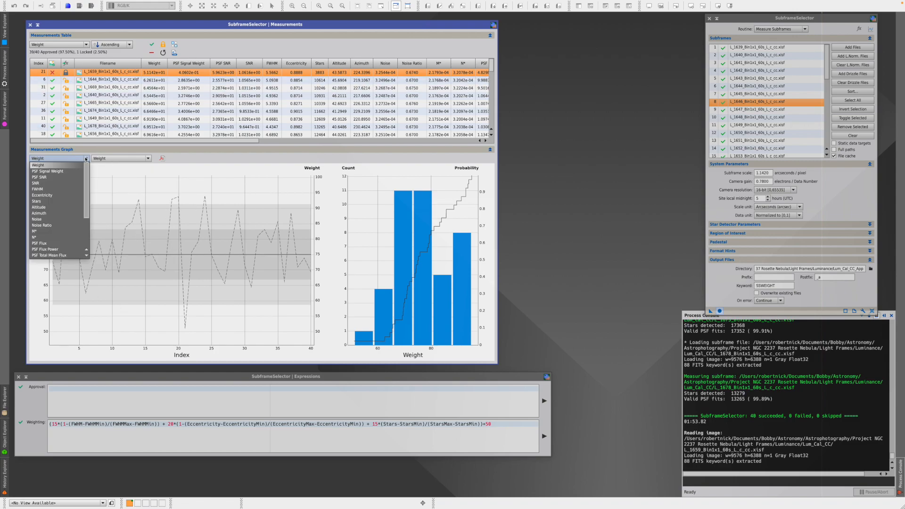
click(50, 190)
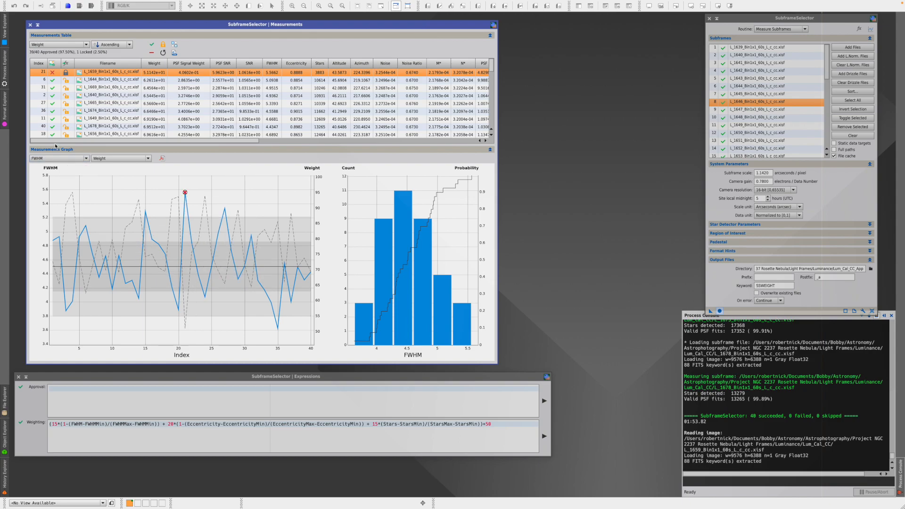
click(83, 159)
click(42, 195)
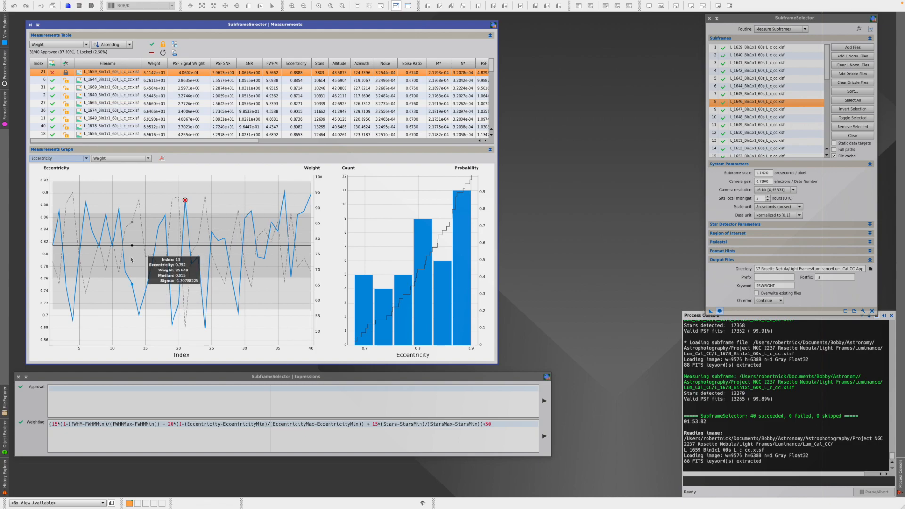
Plot Weight, review the highest-weighted frames at the end of the measurements table, and return the graph to FWHM
click(86, 159)
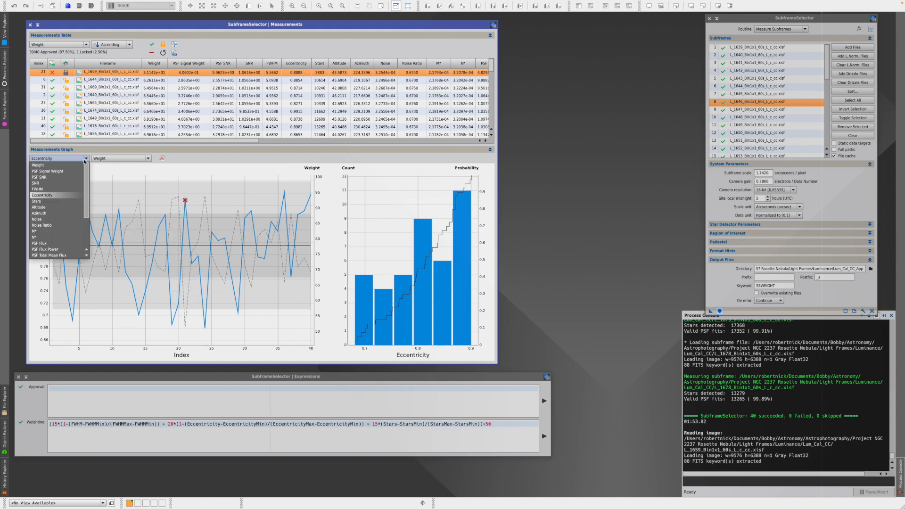
click(61, 196)
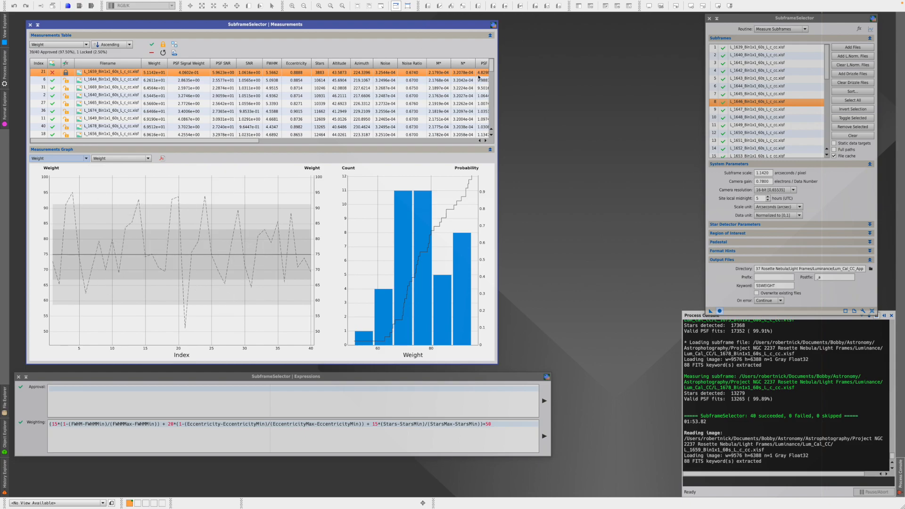
click(492, 86)
drag(492, 86, 493, 131)
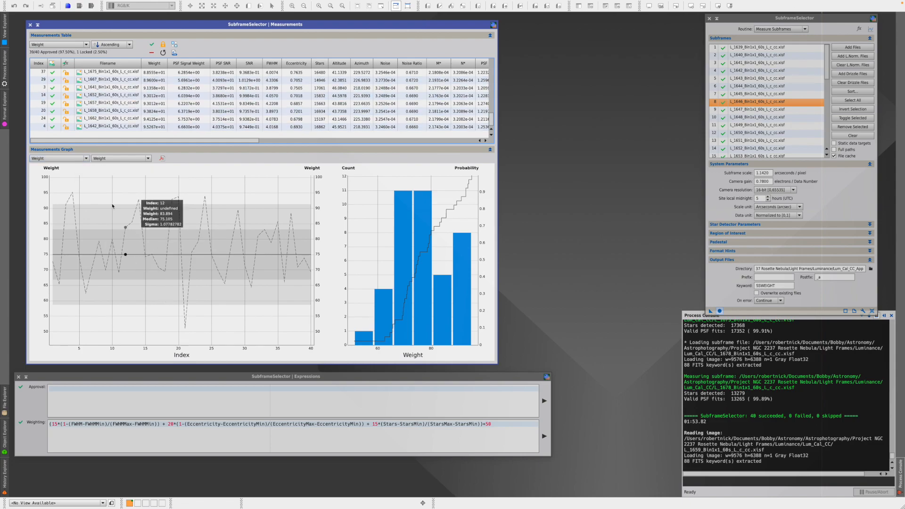
click(86, 158)
click(50, 192)
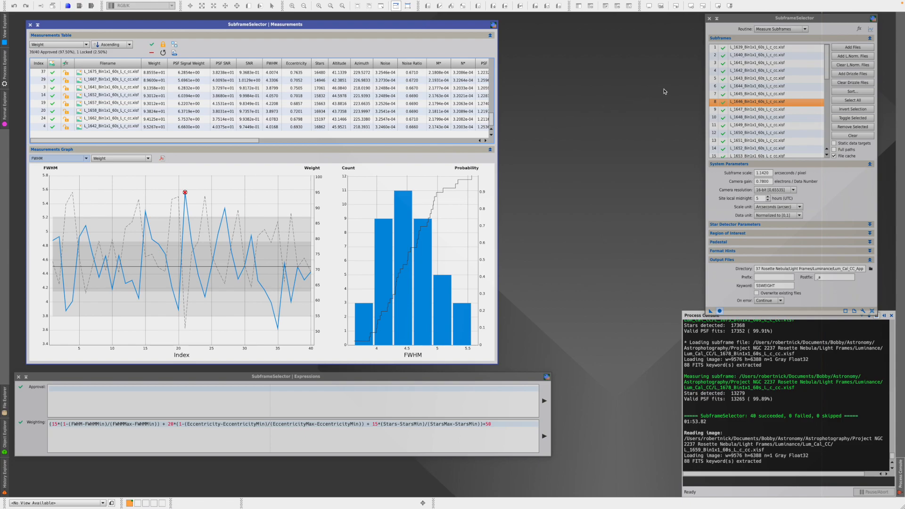
Write out the approved frames with the Output Subframes routine and close SubframeSelector
click(806, 30)
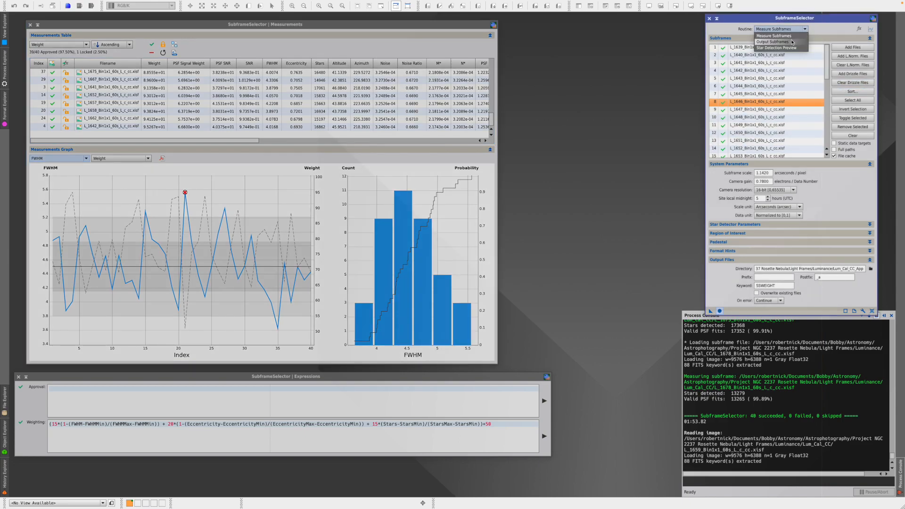
click(792, 42)
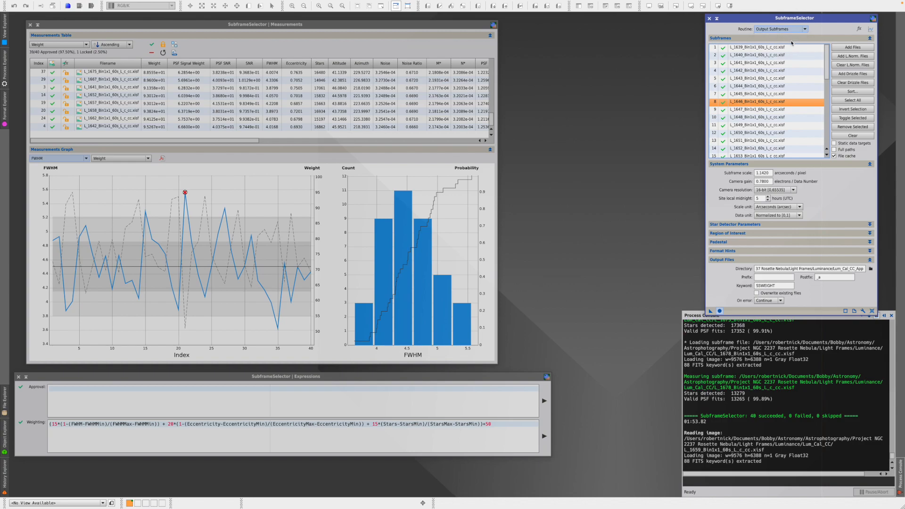
click(719, 312)
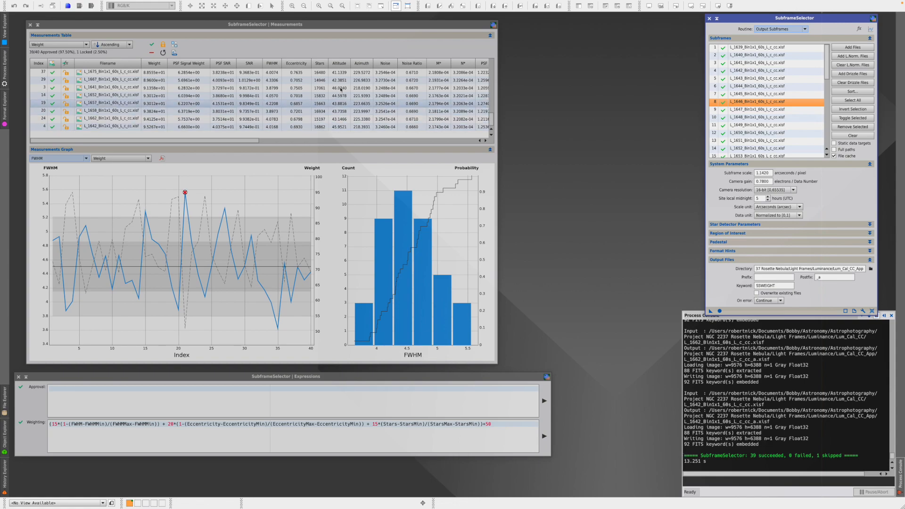
click(30, 24)
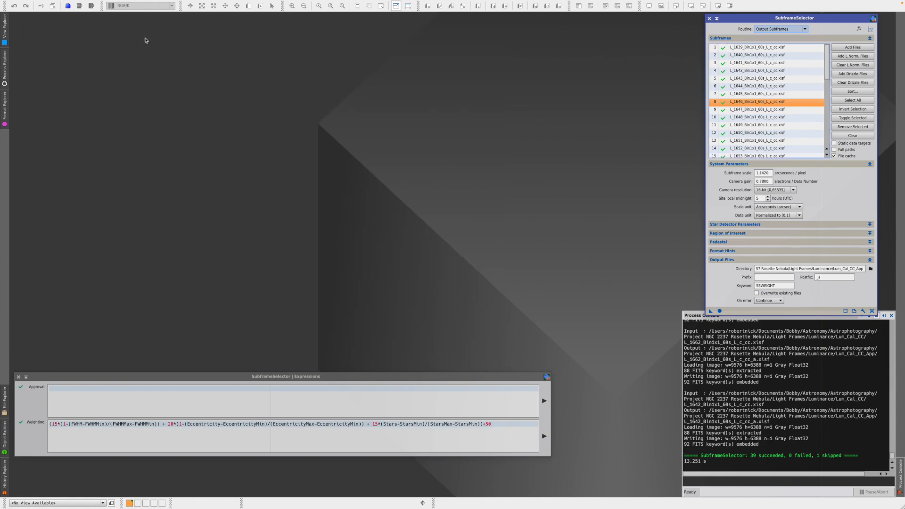
click(709, 18)
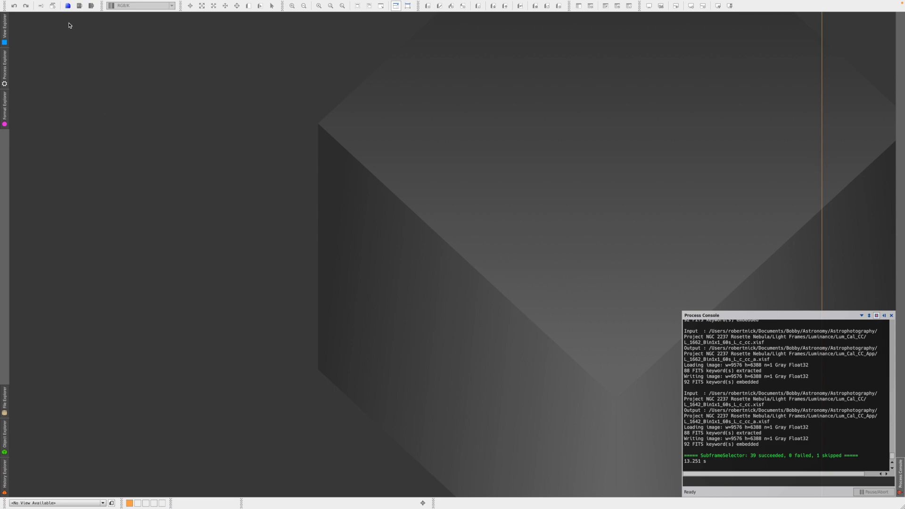
Browse to the Luminance folder's Lum_Cal_CC_App subfolder, select all its frames to check the output files, and cancel without opening them
click(53, 4)
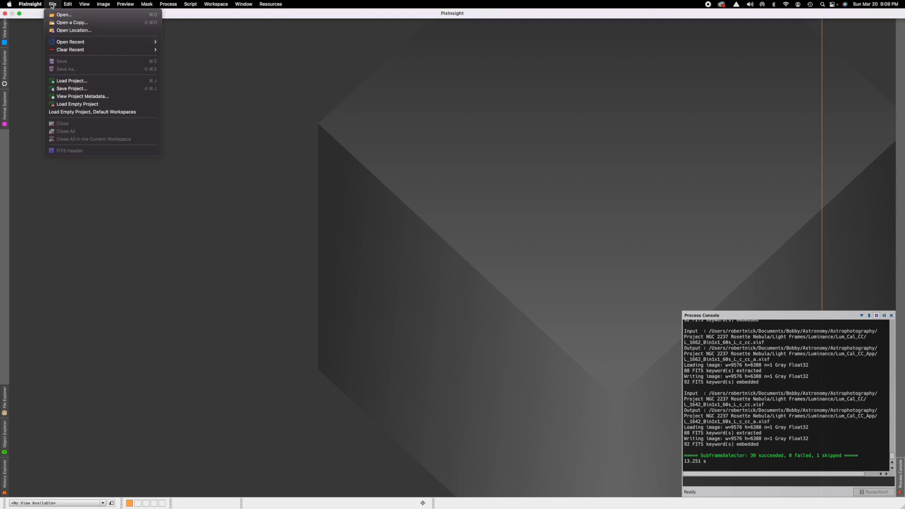
click(56, 15)
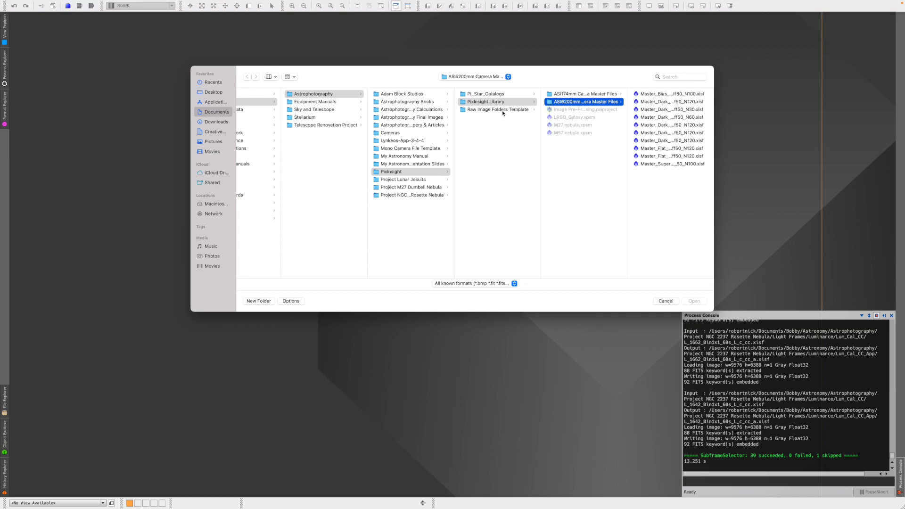
click(432, 194)
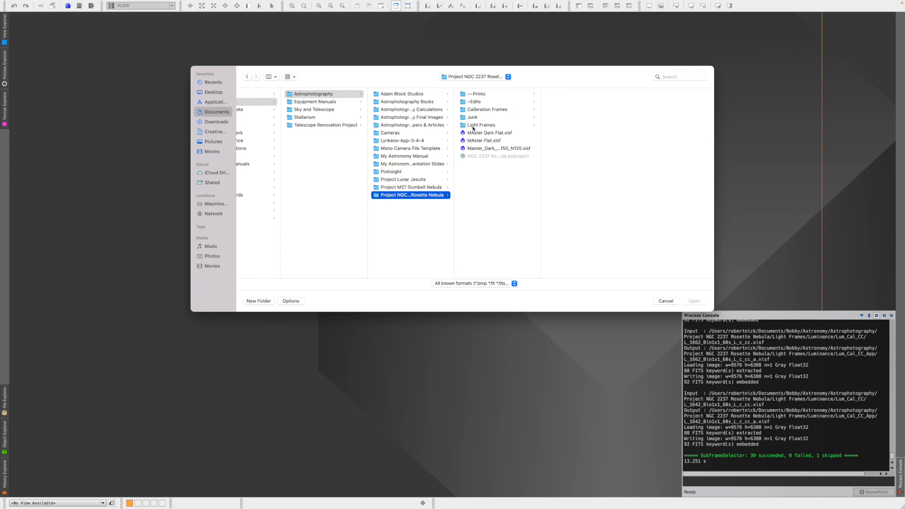
click(474, 126)
click(560, 110)
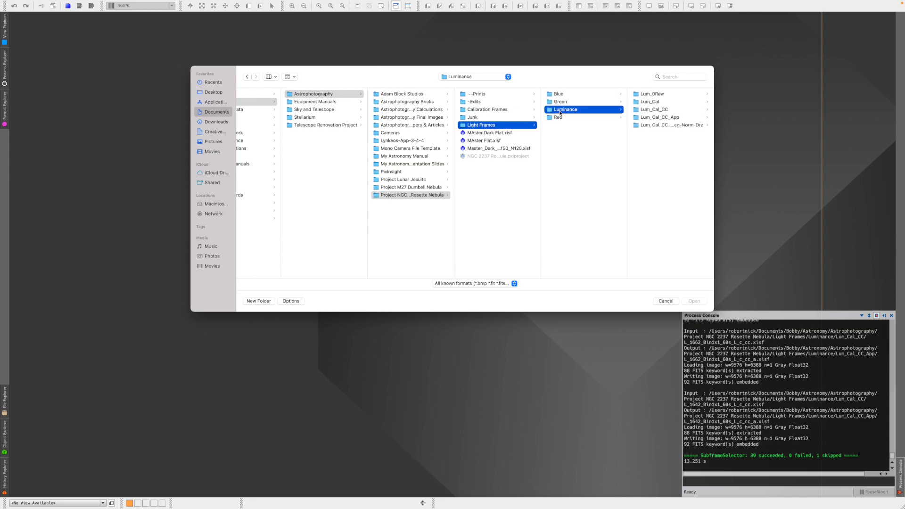
click(679, 118)
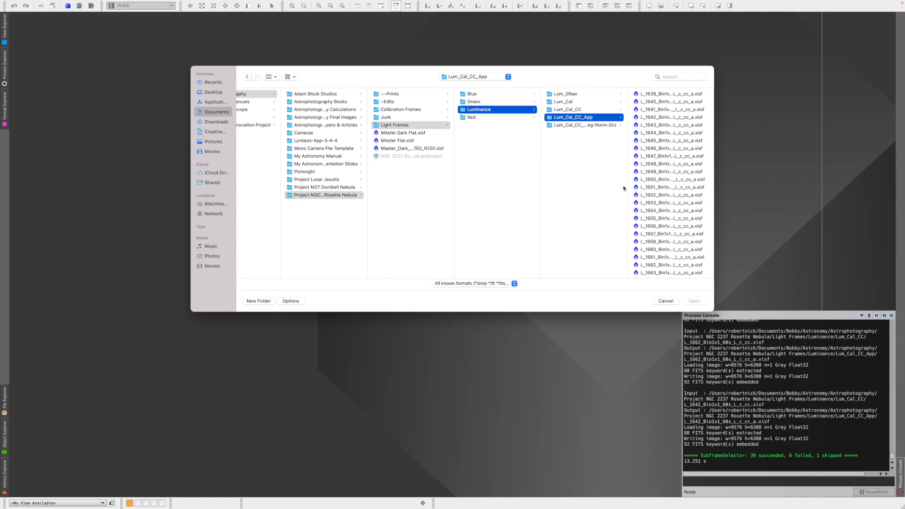
scroll(655, 195, down, 5)
scroll(654, 197, up, 5)
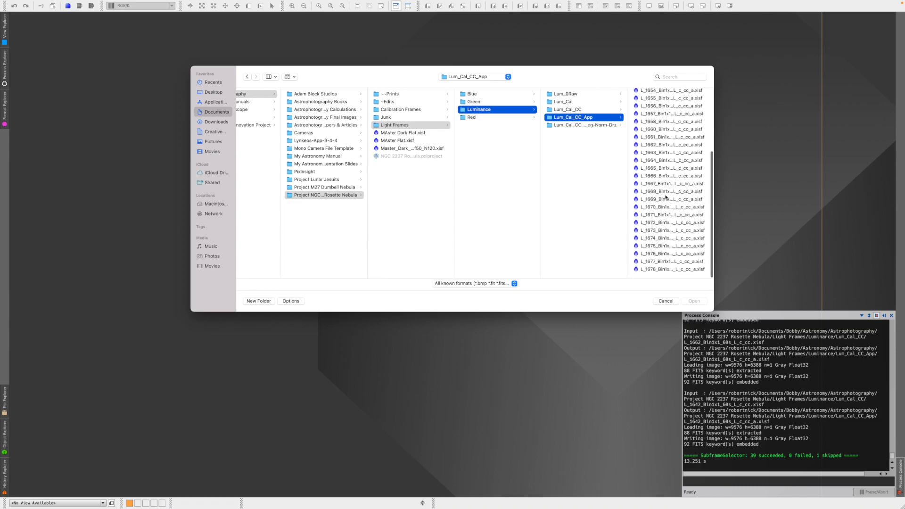
click(666, 98)
scroll(583, 258, down, 5)
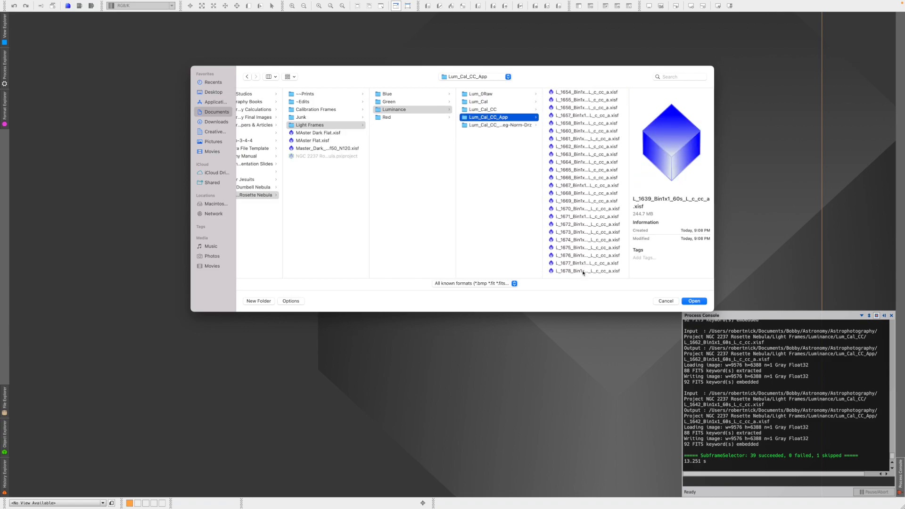
shift+click(583, 273)
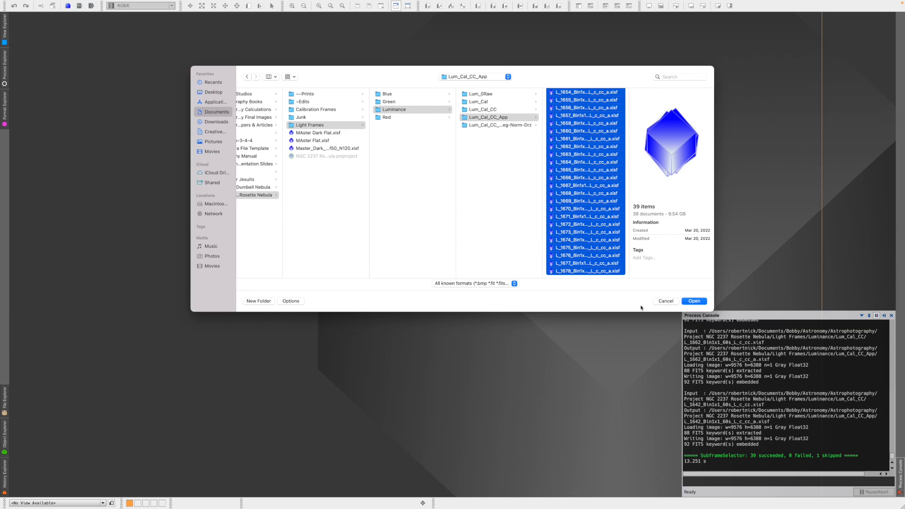
click(661, 304)
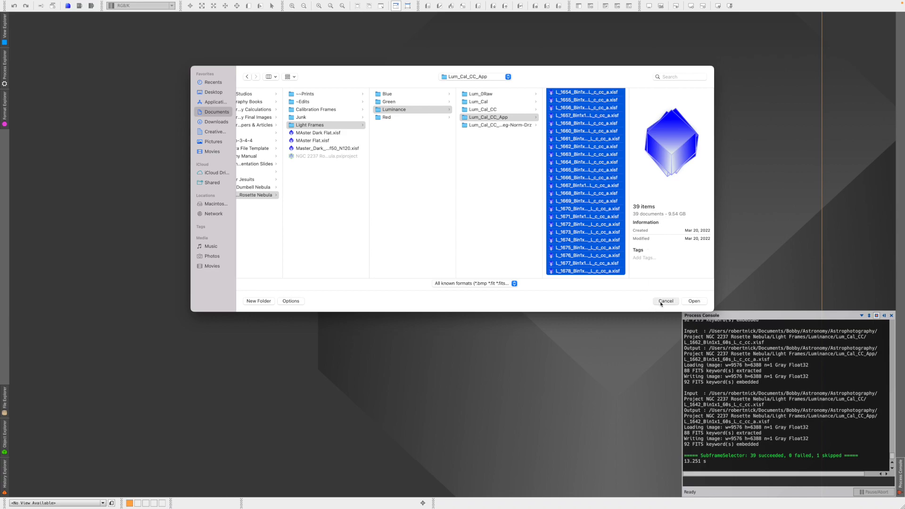
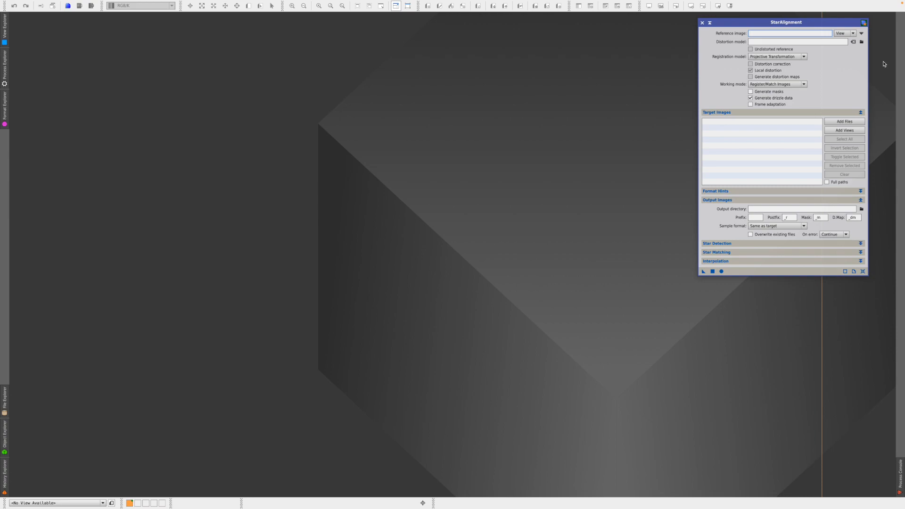
Set the StarAlignment reference image to the file L_1649_Bin1x1_60s_L_c_cc_a.xisf from the Lum_Cal_CC_App folder
click(853, 34)
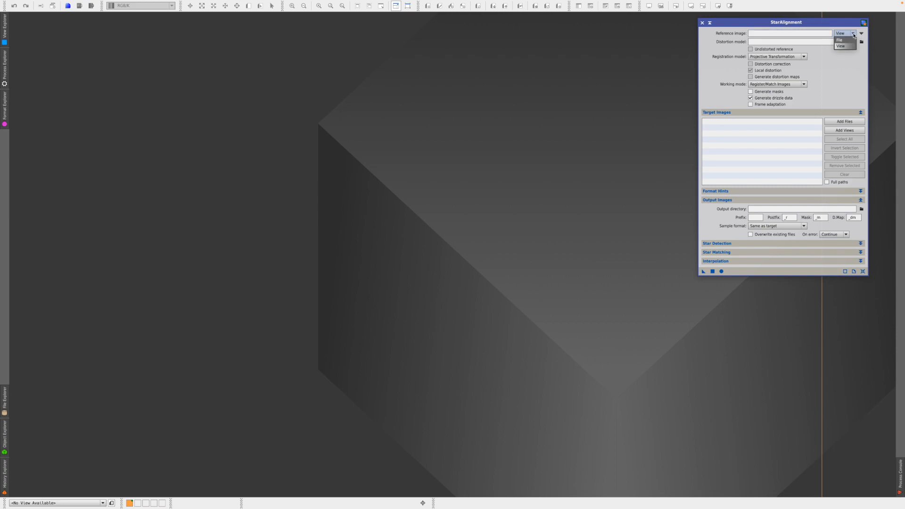
click(849, 41)
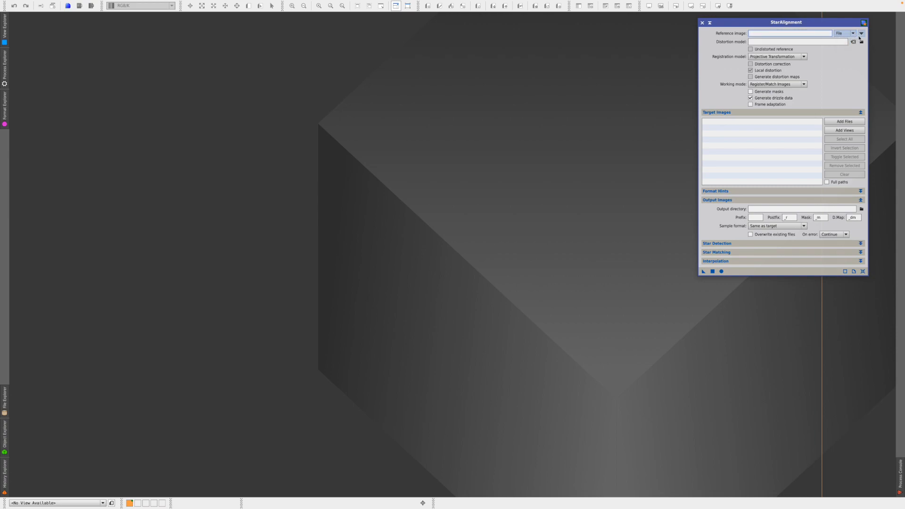
click(862, 34)
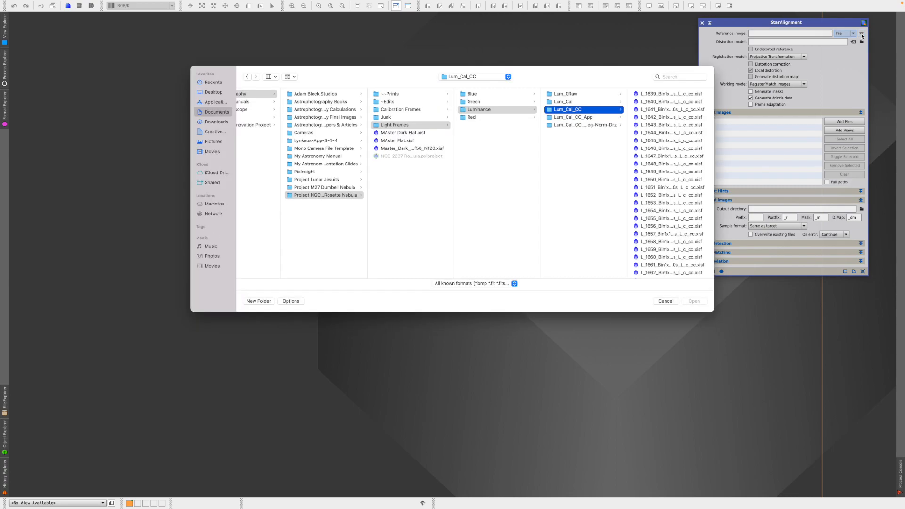
click(595, 118)
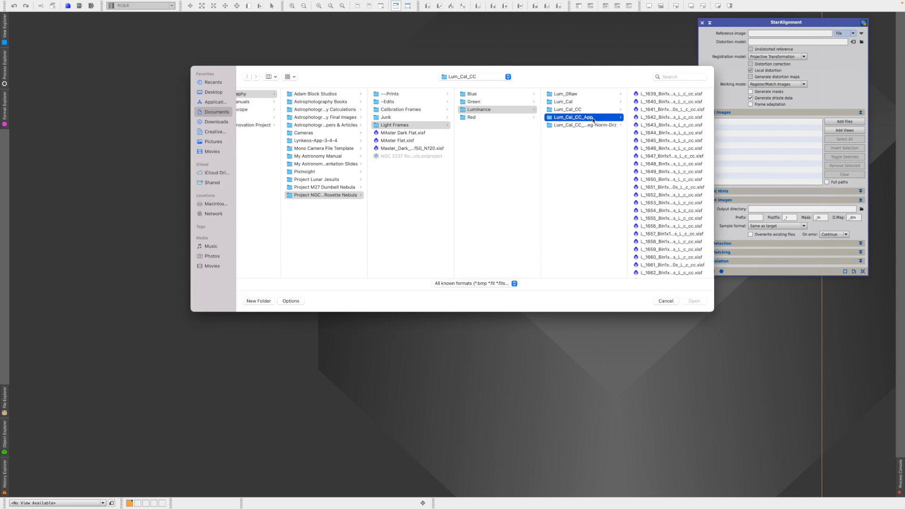
drag(607, 79, 509, 75)
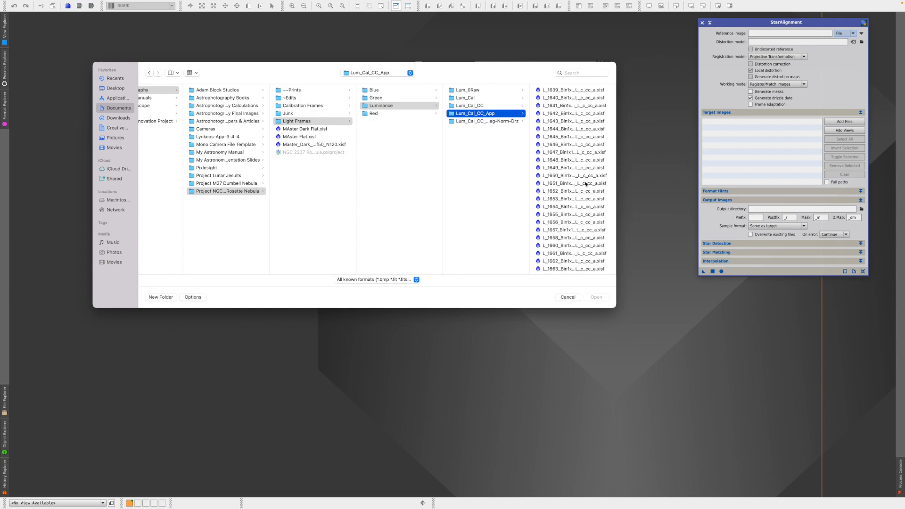
scroll(579, 185, down, 5)
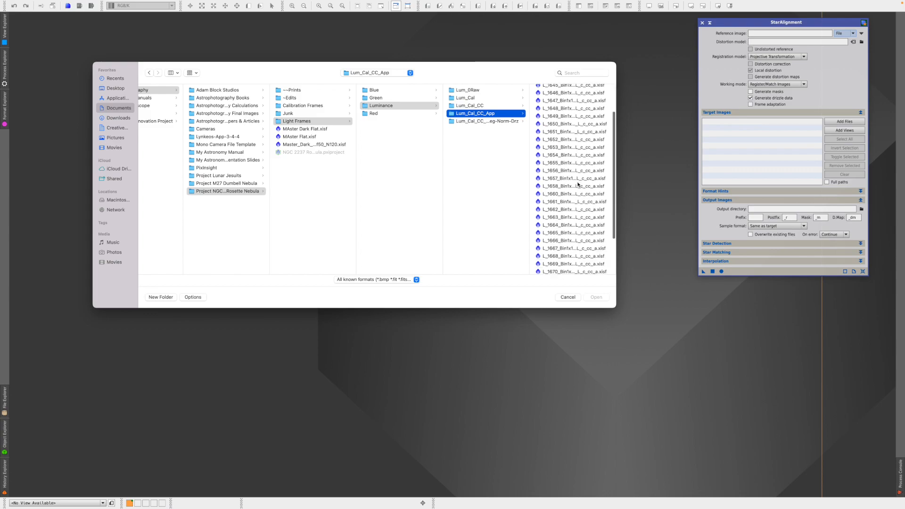
scroll(579, 184, up, 5)
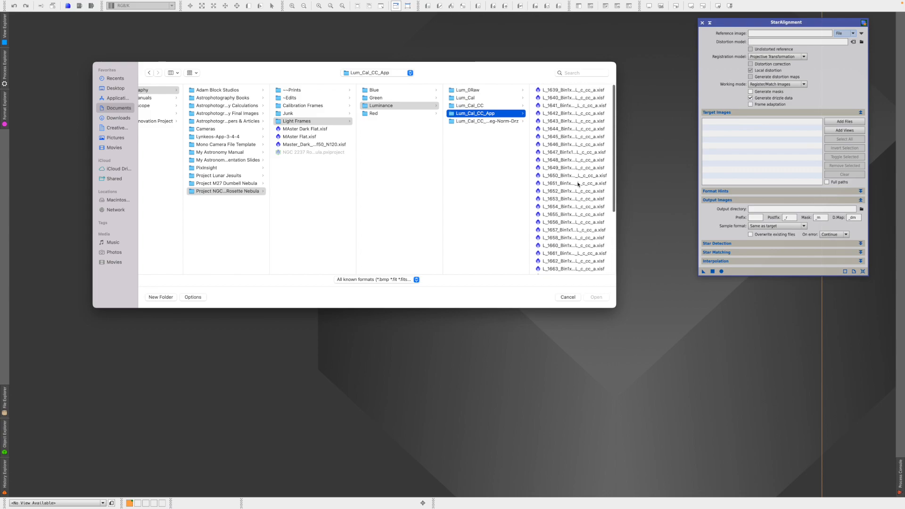
click(562, 168)
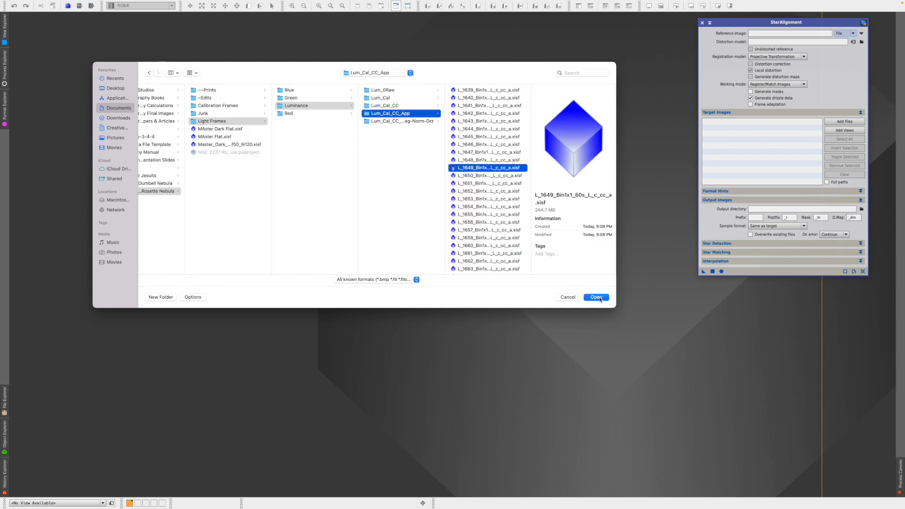
click(599, 299)
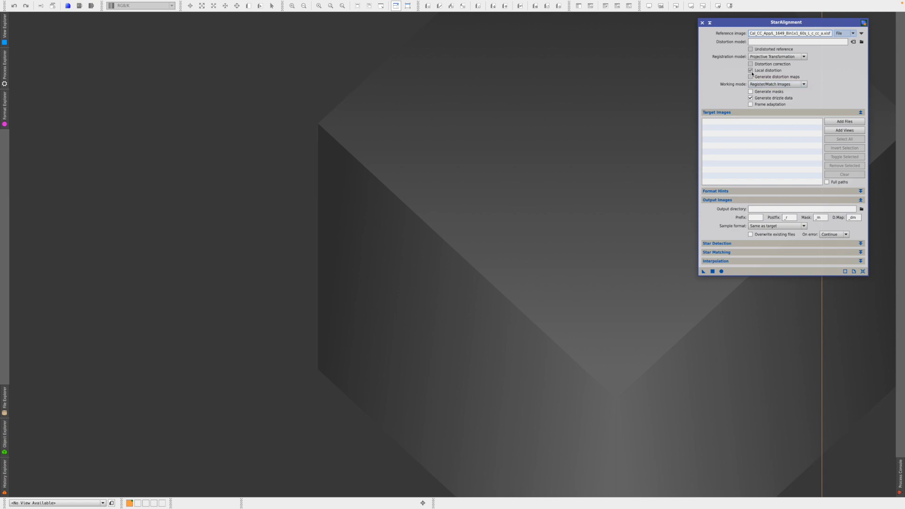
Add all approved luminance frames in Lum_Cal_CC_App, L_1639 through L_1678, as StarAlignment target images
click(751, 99)
click(844, 122)
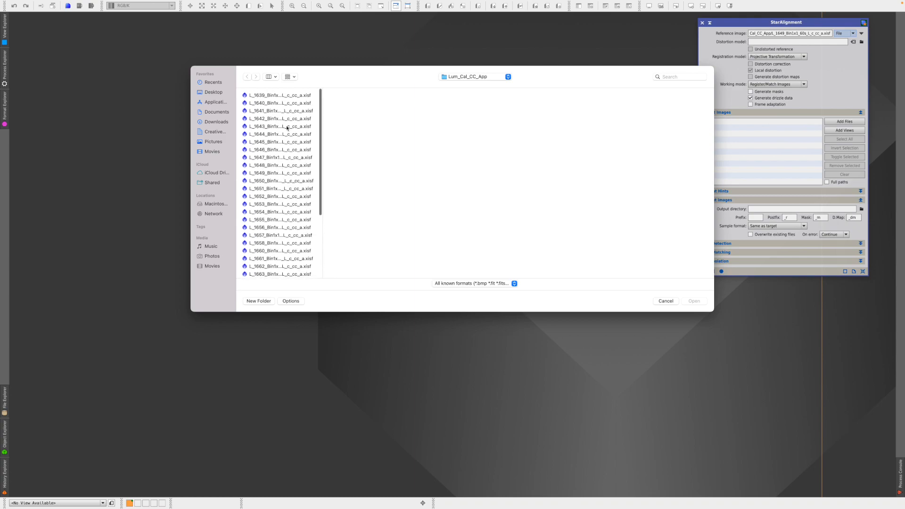
click(290, 94)
scroll(255, 243, down, 5)
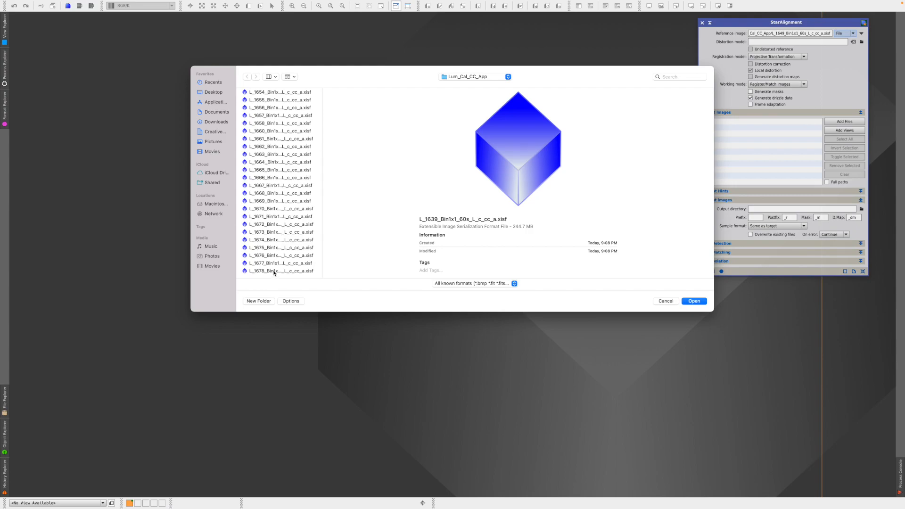
shift+click(274, 272)
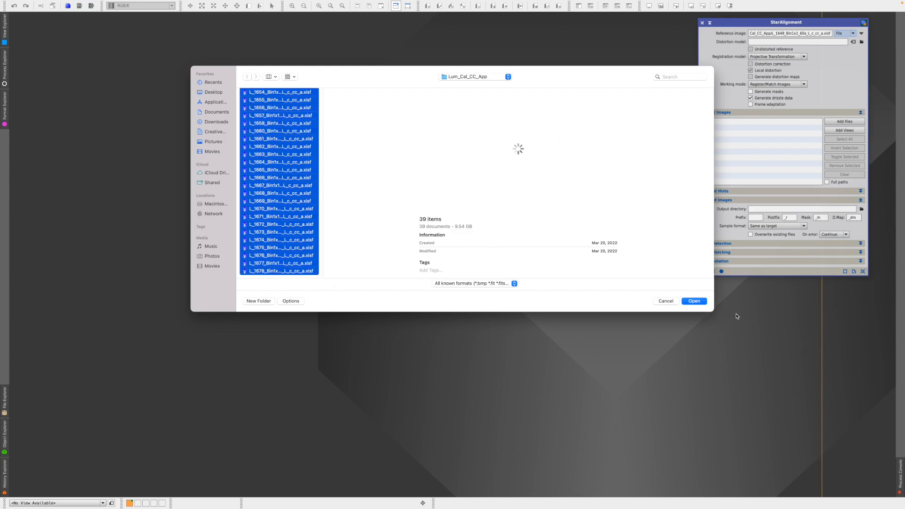
click(695, 301)
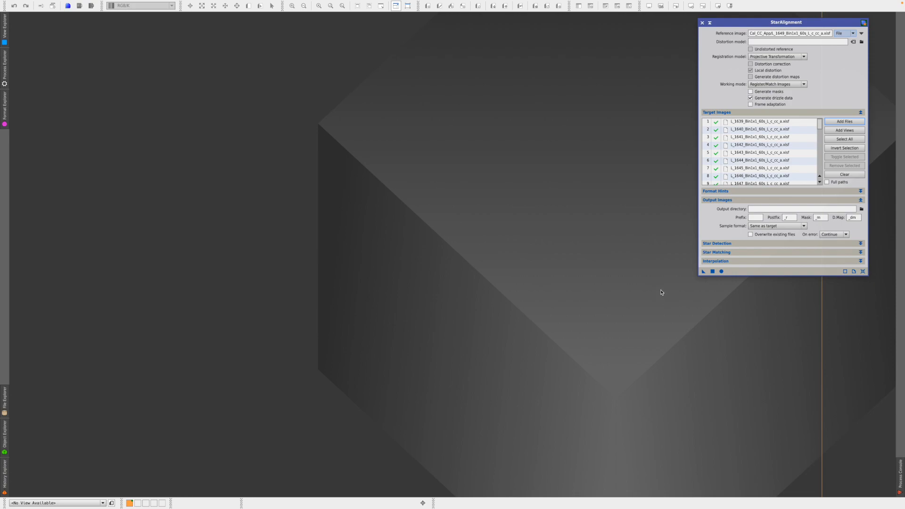
Set the output directory to the Luminance subfolder Lum_Cal_CC_App_Reg-Norm-Drz and run StarAlignment
click(862, 209)
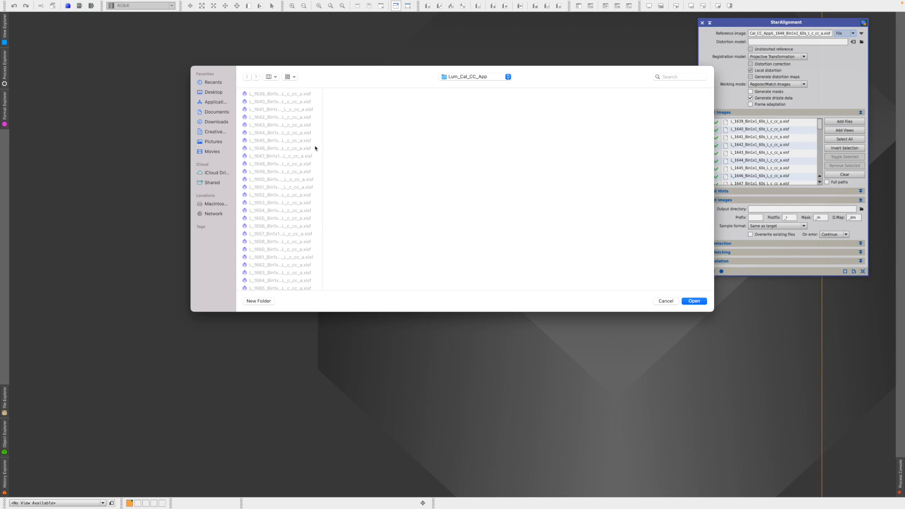
click(509, 77)
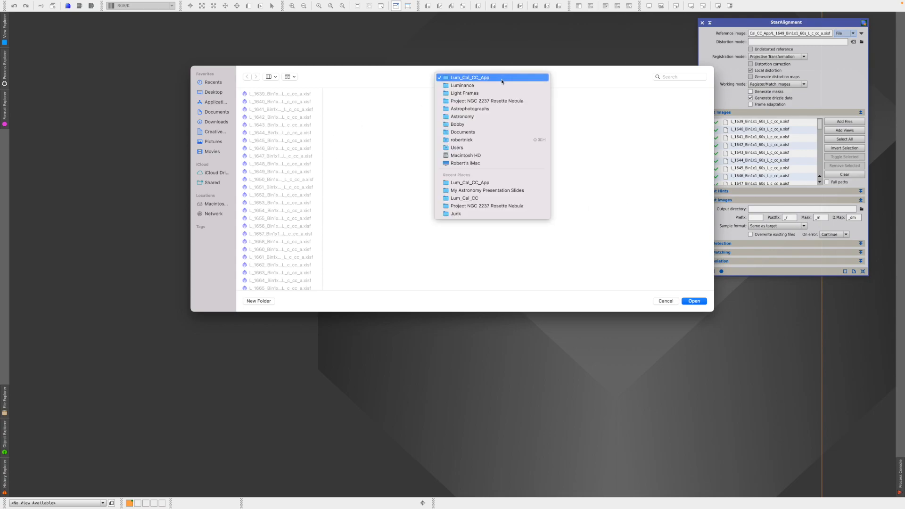
click(490, 101)
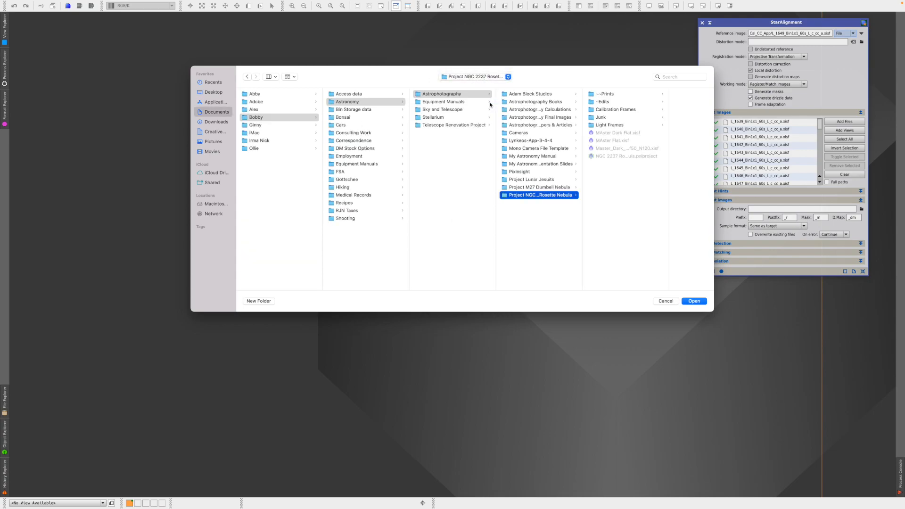
click(605, 125)
click(653, 110)
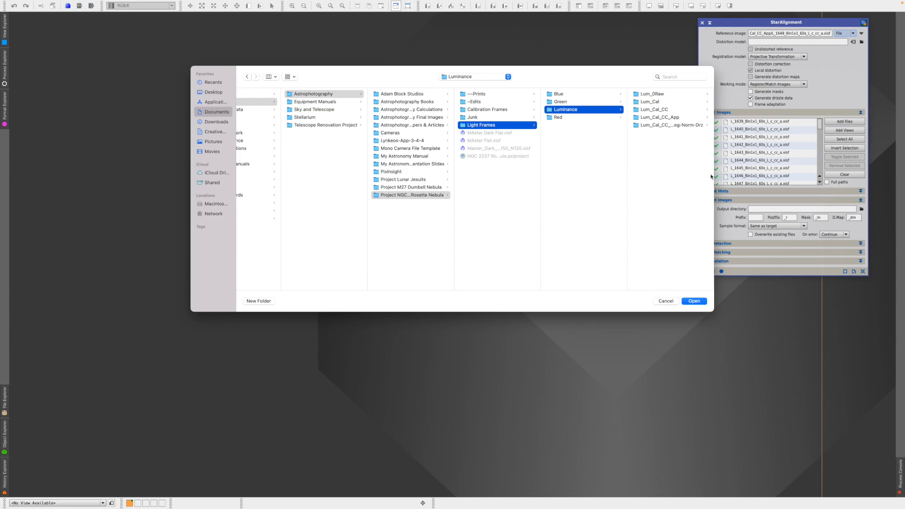
drag(715, 178, 749, 177)
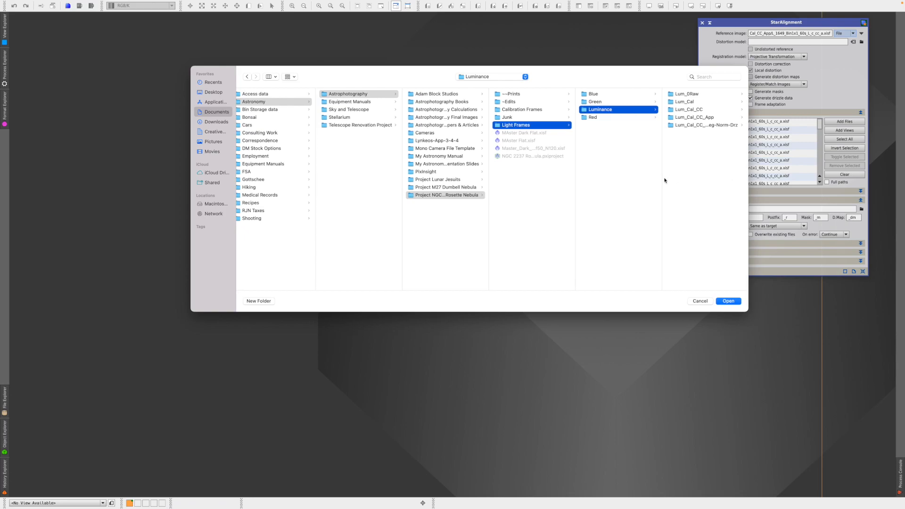
drag(662, 179, 634, 179)
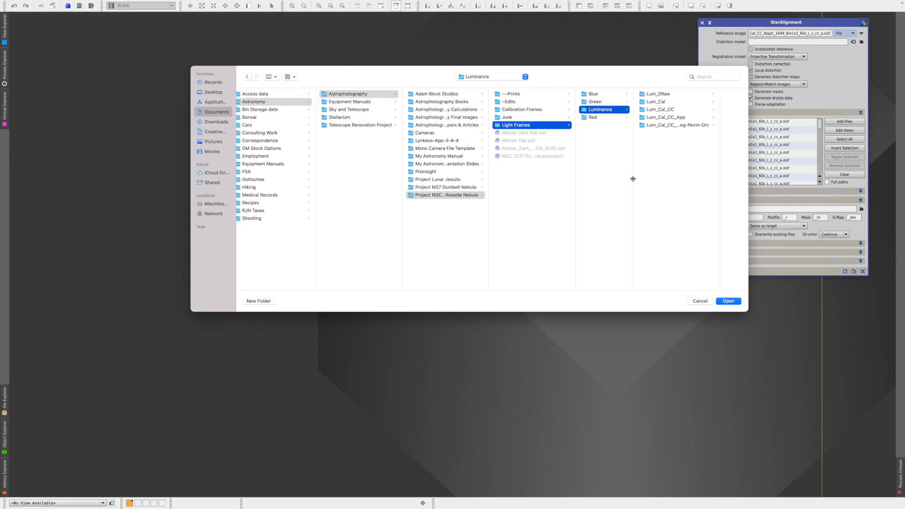
click(690, 127)
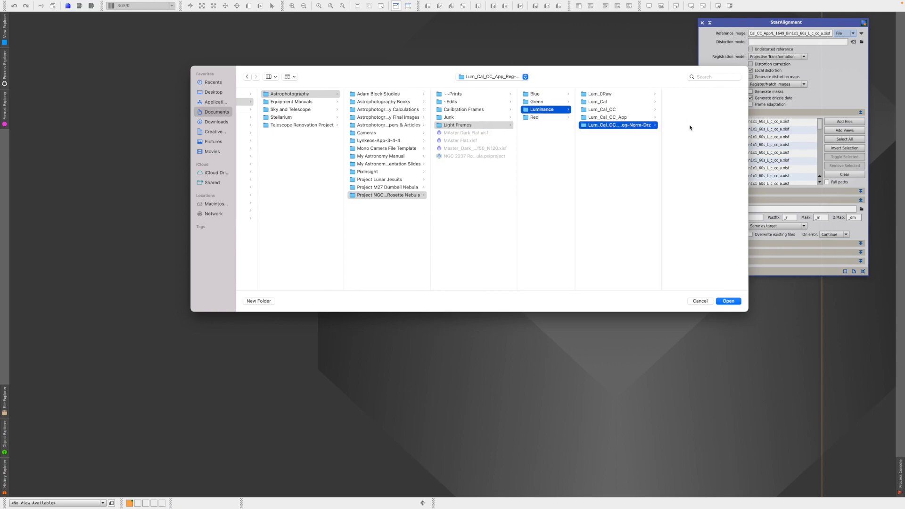
click(728, 302)
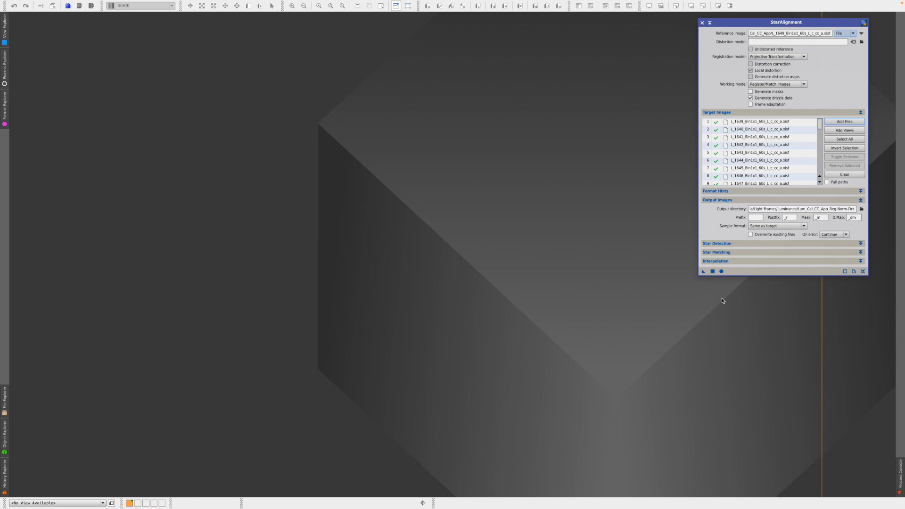
click(722, 272)
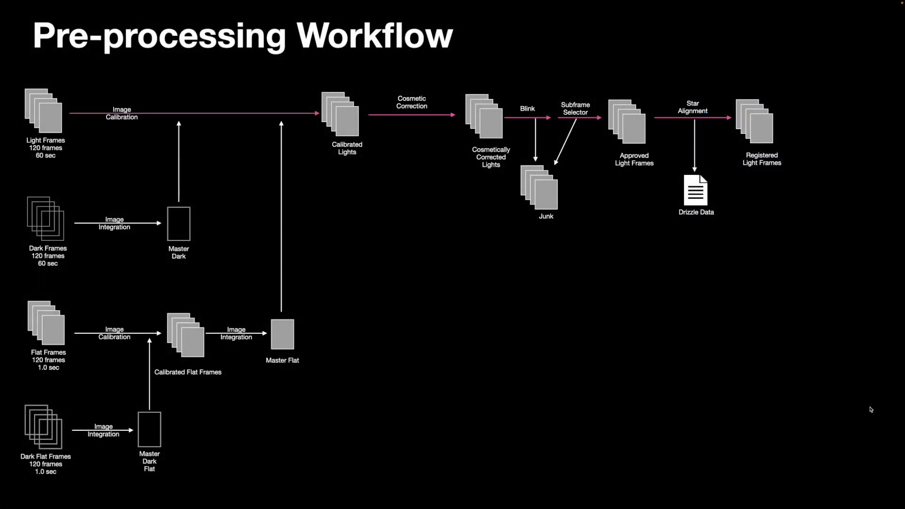
key(Right)
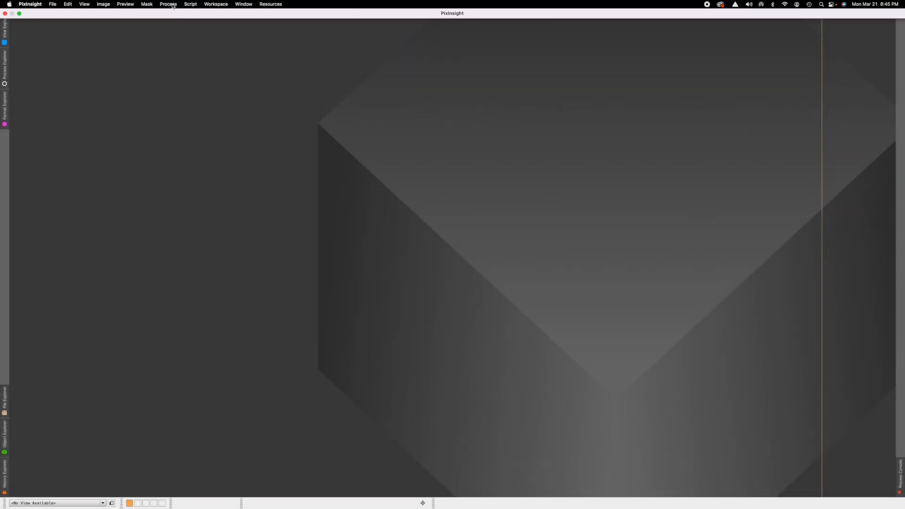
Open the LocalNormalization process, reset it to its default settings and move its window higher in the workspace
click(172, 6)
mouse_move(182, 158)
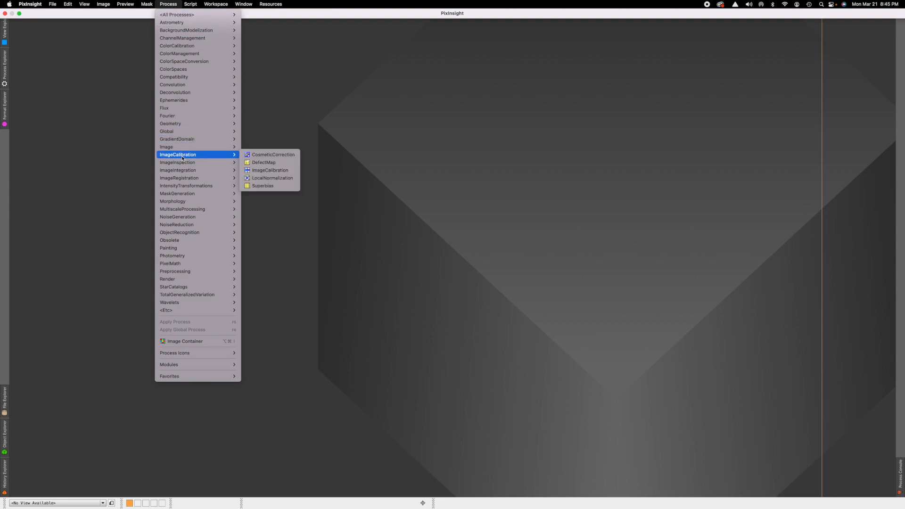
click(275, 180)
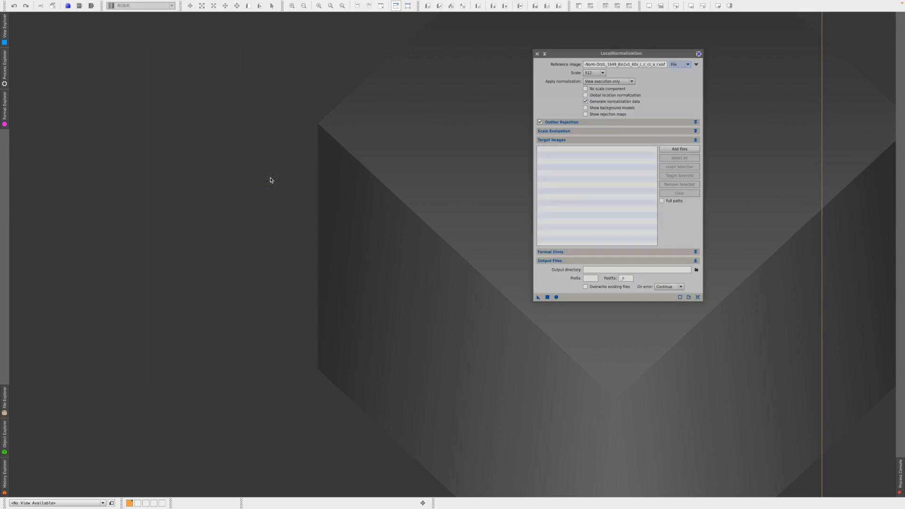
click(698, 297)
drag(599, 53, 616, 27)
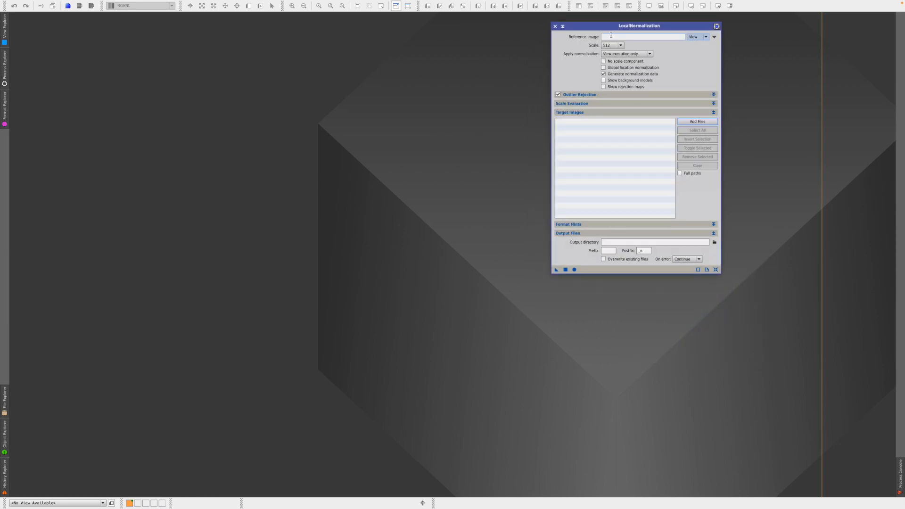
Set the LocalNormalization reference image to the registered file L_1649_Bin1x1_60s_L_c_cc_a_r.xisf
click(706, 37)
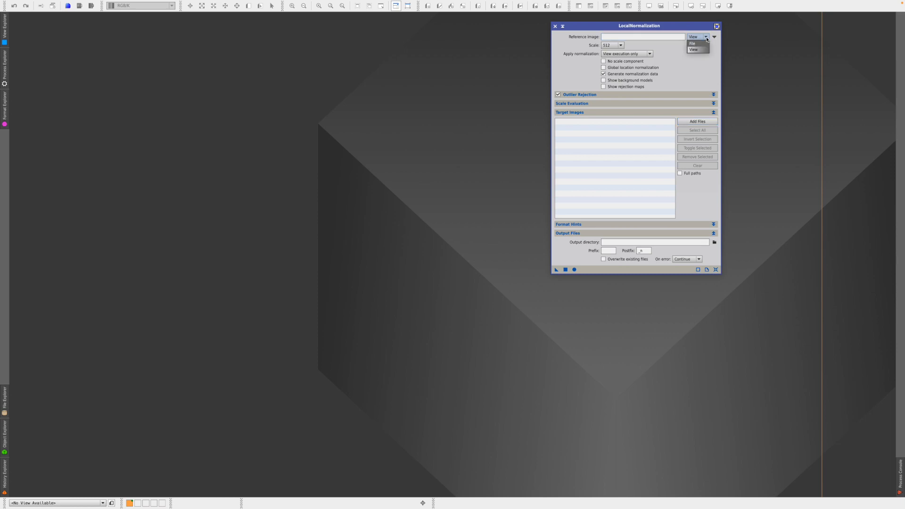
click(692, 43)
click(715, 37)
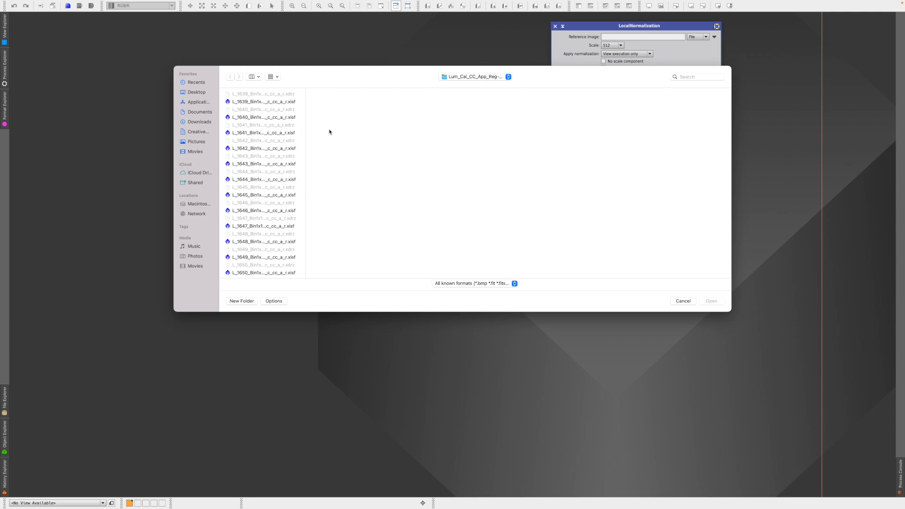
scroll(273, 132, down, 3)
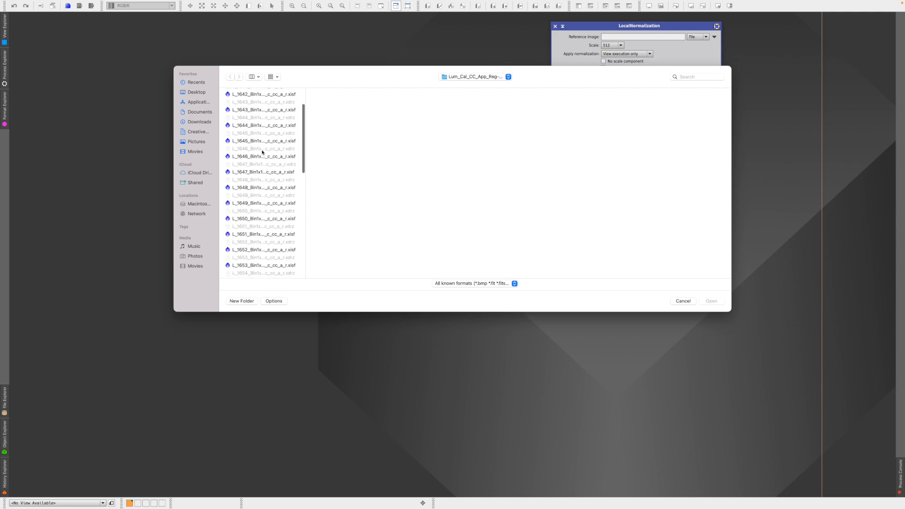
click(257, 204)
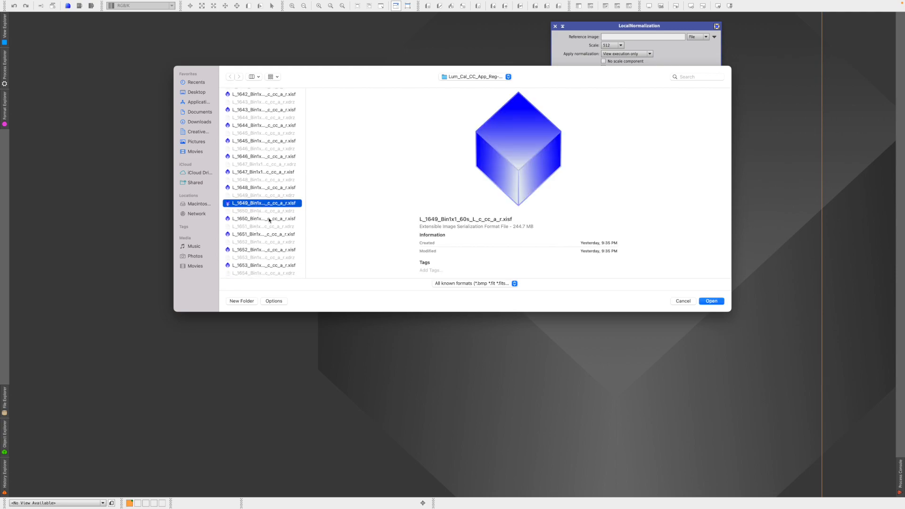
click(712, 302)
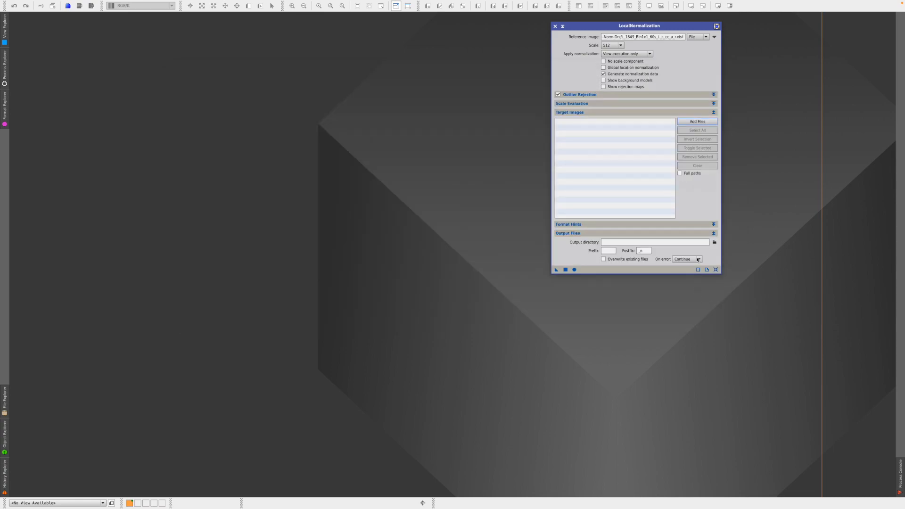
Add all registered luminance frames, L_1639 through L_1678, as LocalNormalization target images
click(696, 122)
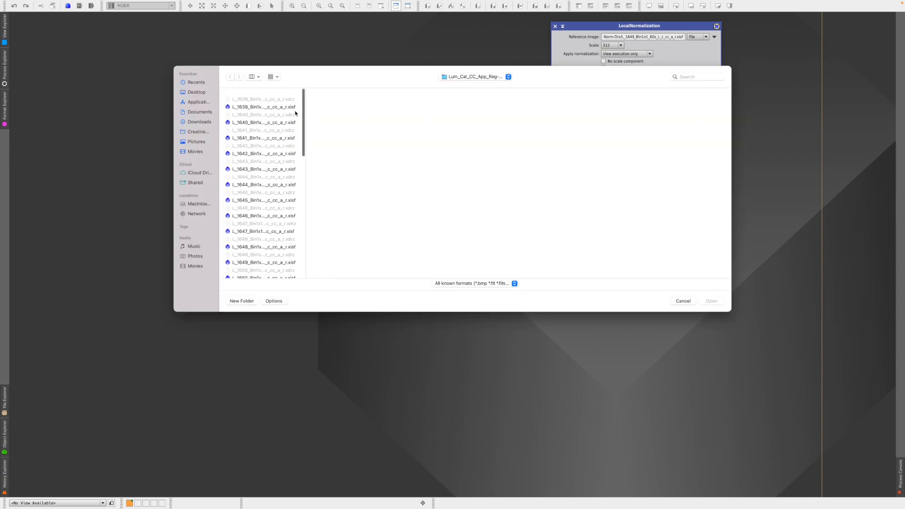
click(280, 103)
scroll(260, 185, down, 15)
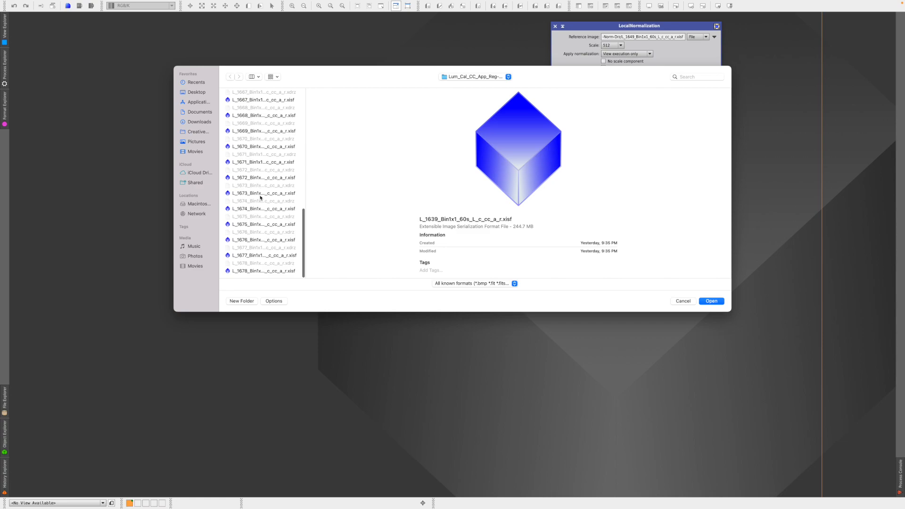
shift+click(276, 271)
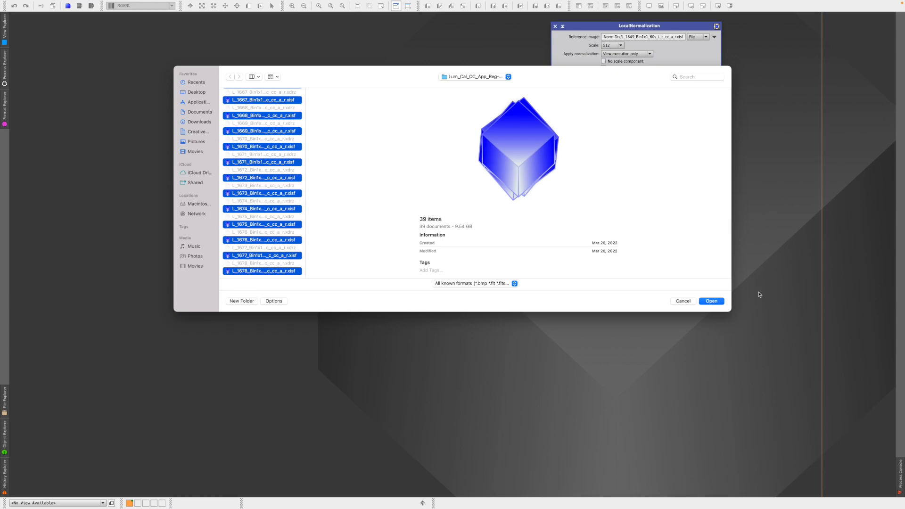
click(711, 302)
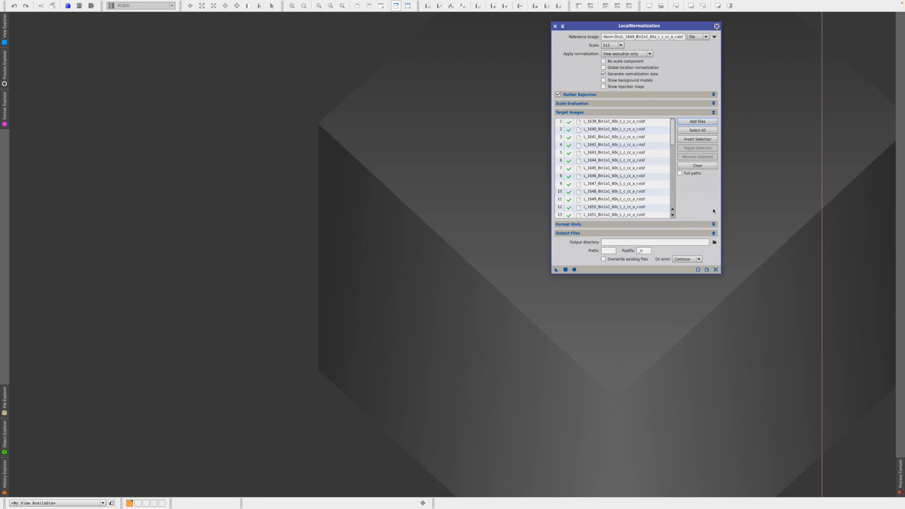
Set the LocalNormalization output directory to the Luminance subfolder Lum_Cal_CC_App_Reg-Norm-Drz and run the process
click(714, 95)
click(714, 95)
click(715, 243)
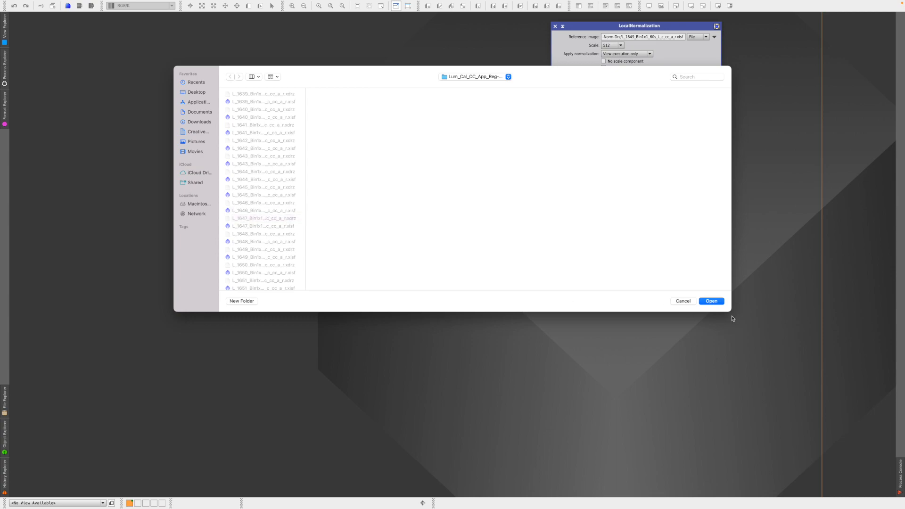
click(711, 302)
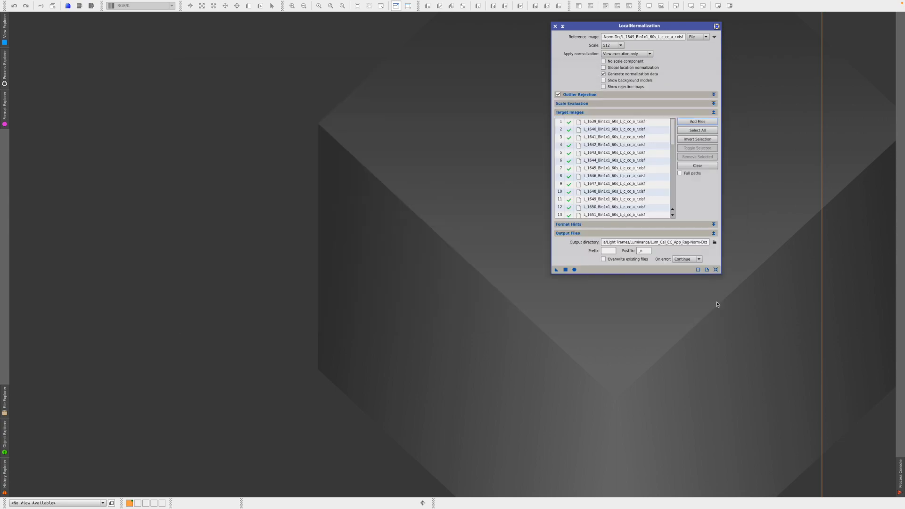
click(574, 270)
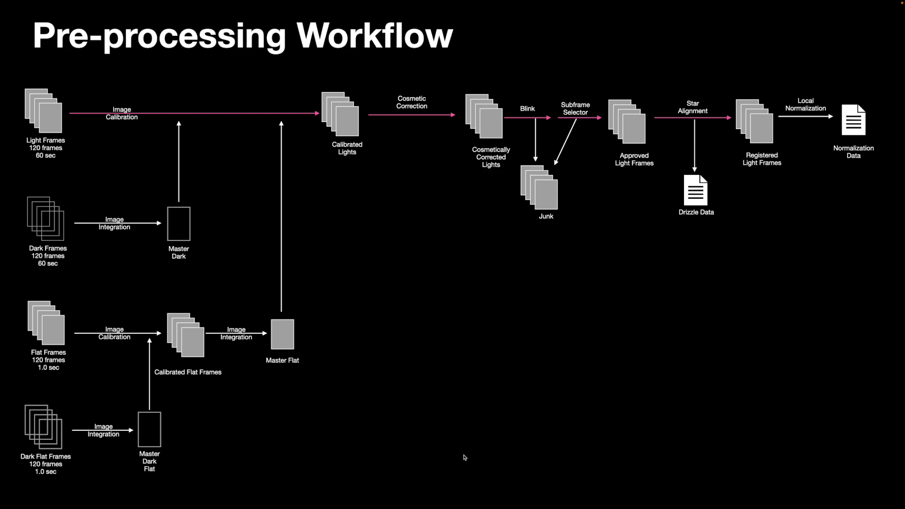
key(Right)
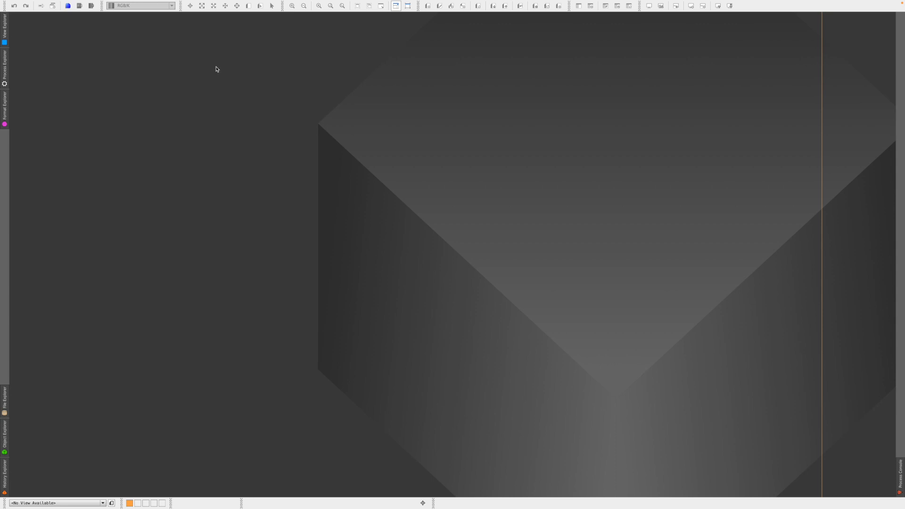
Open the ImageIntegration process and add all registered luminance frames, L_1639 through L_1678, as input images
mouse_move(141, 2)
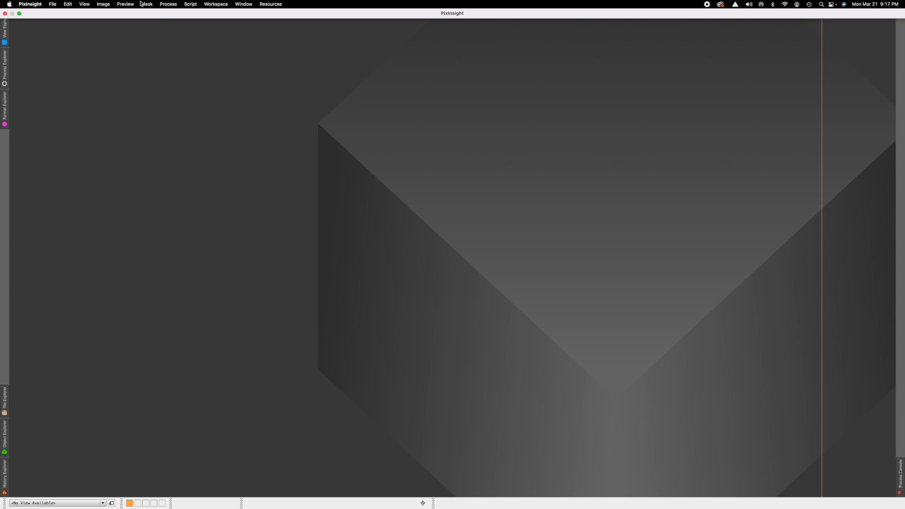
click(169, 5)
mouse_move(177, 171)
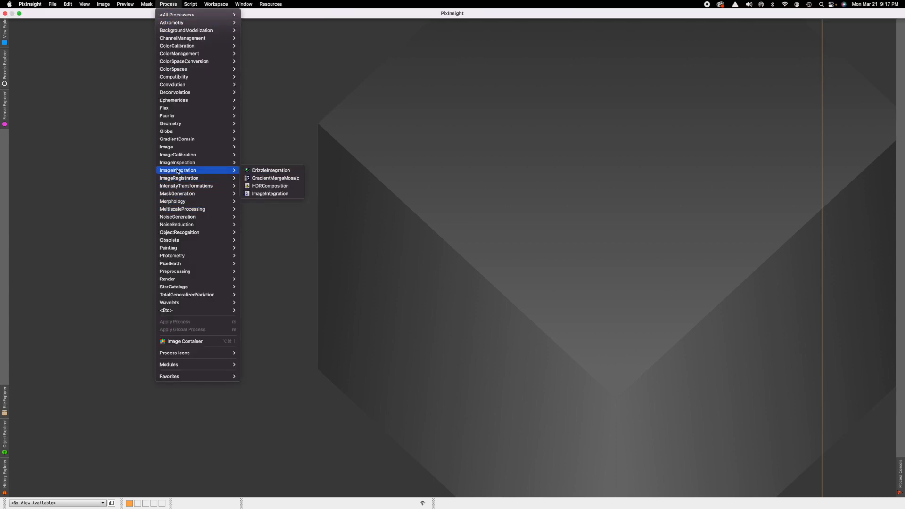
click(272, 194)
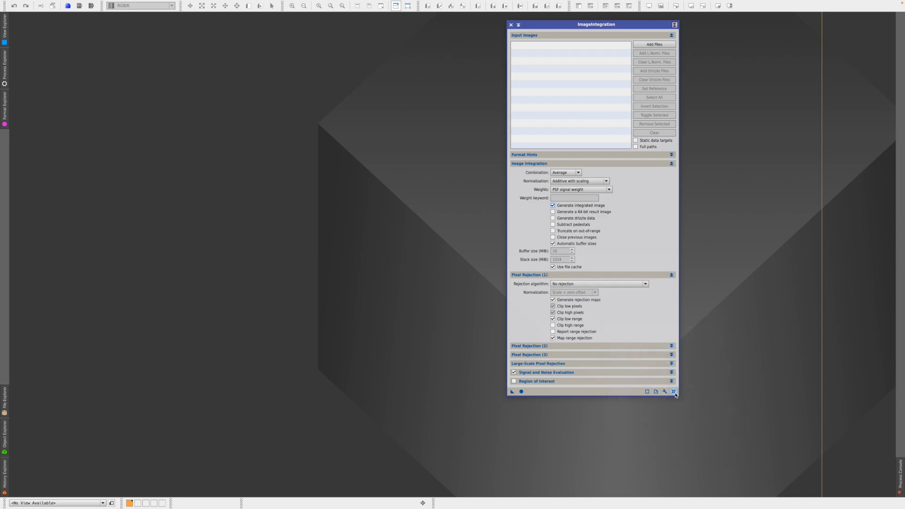
click(652, 45)
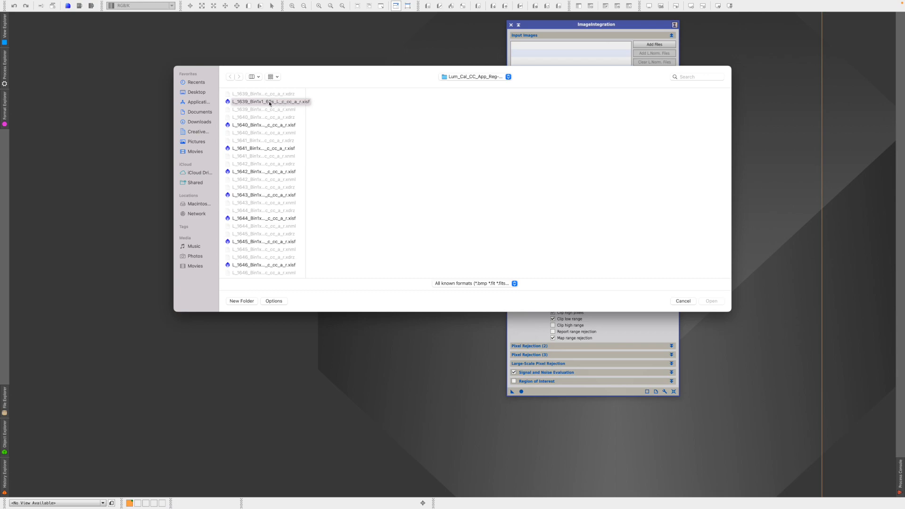
click(269, 102)
scroll(264, 148, down, 15)
scroll(264, 148, down, 5)
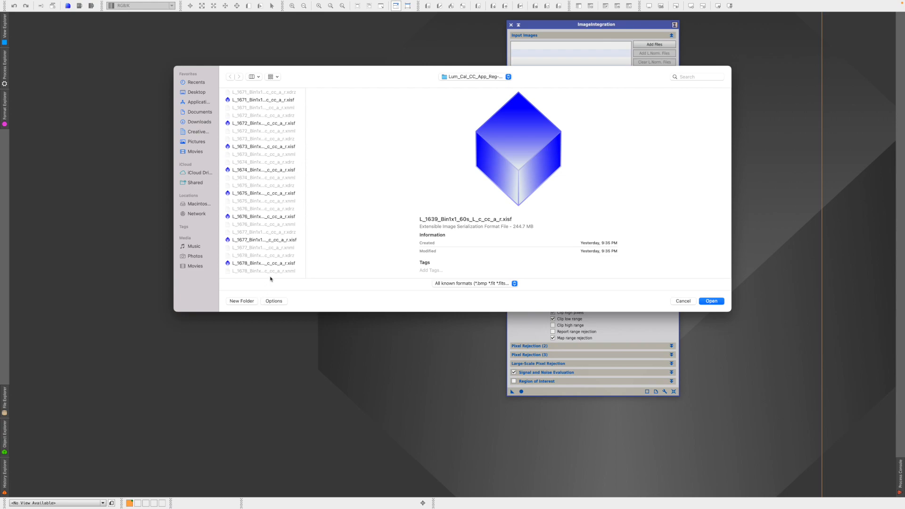
shift+click(273, 263)
click(708, 301)
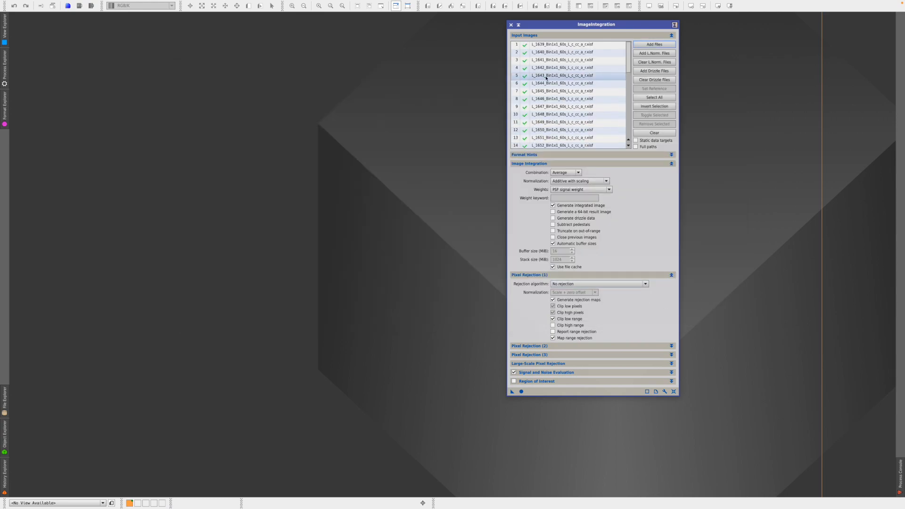
Attach the local normalization .xnml files for L_1639 through L_1678 to the ImageIntegration input images
click(656, 56)
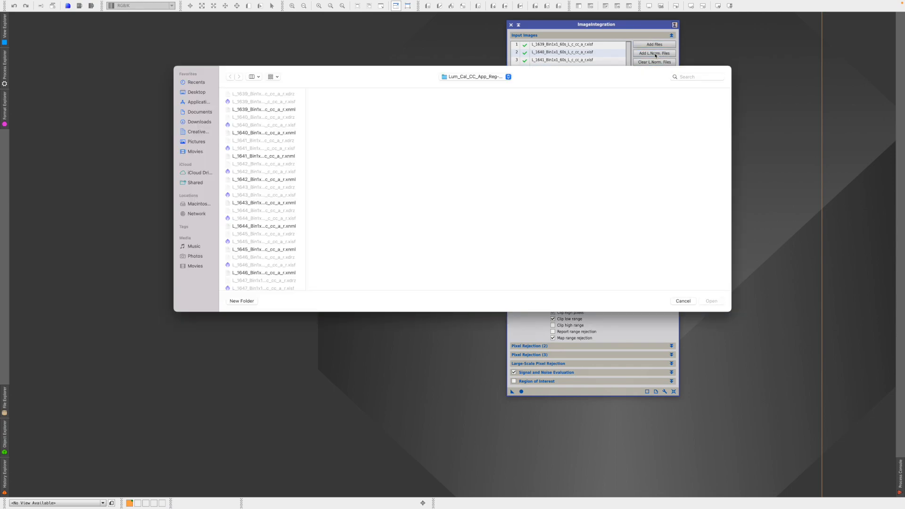
click(284, 111)
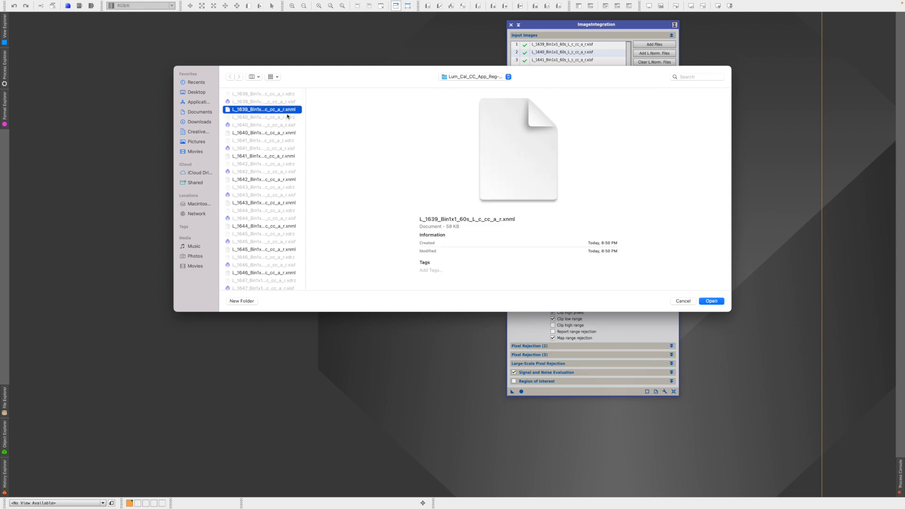
scroll(260, 204, down, 10)
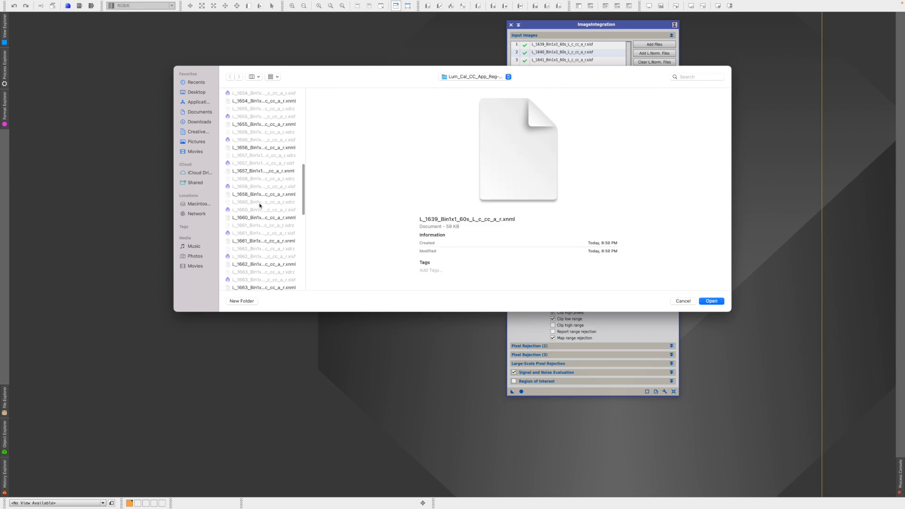
scroll(273, 203, down, 10)
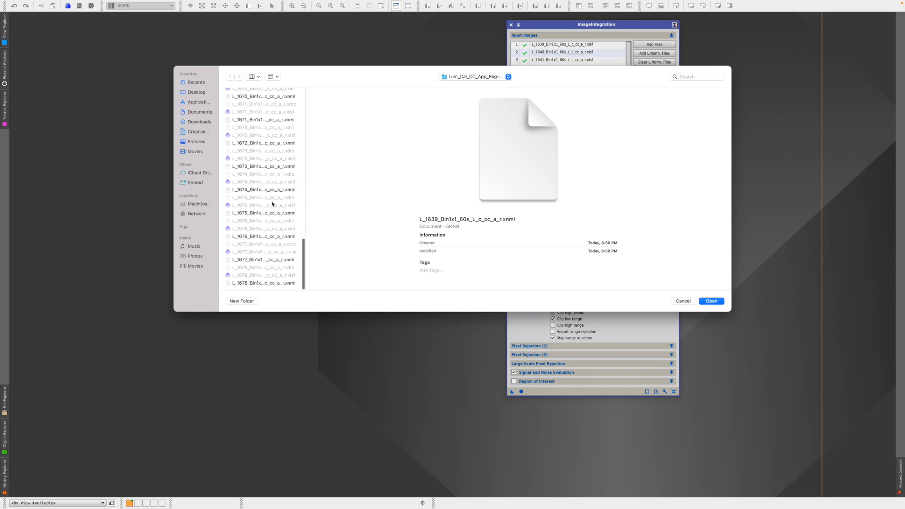
shift+click(290, 283)
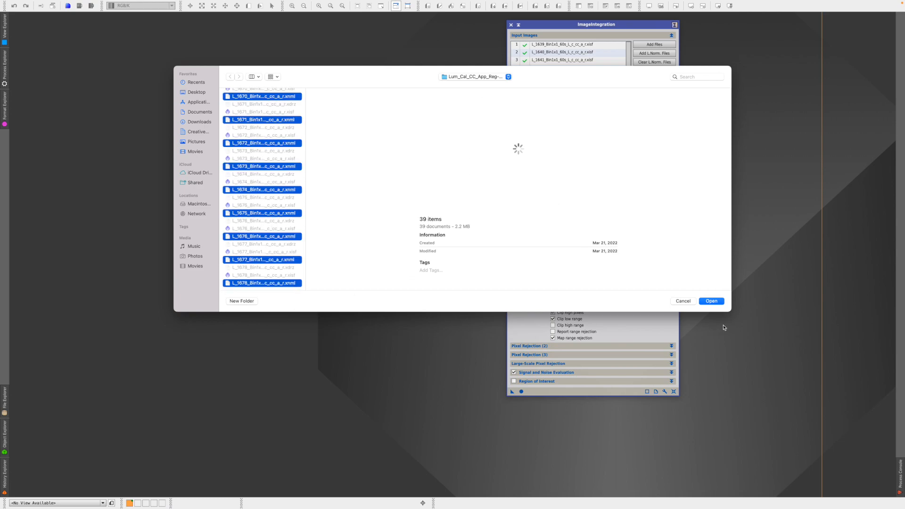
click(711, 301)
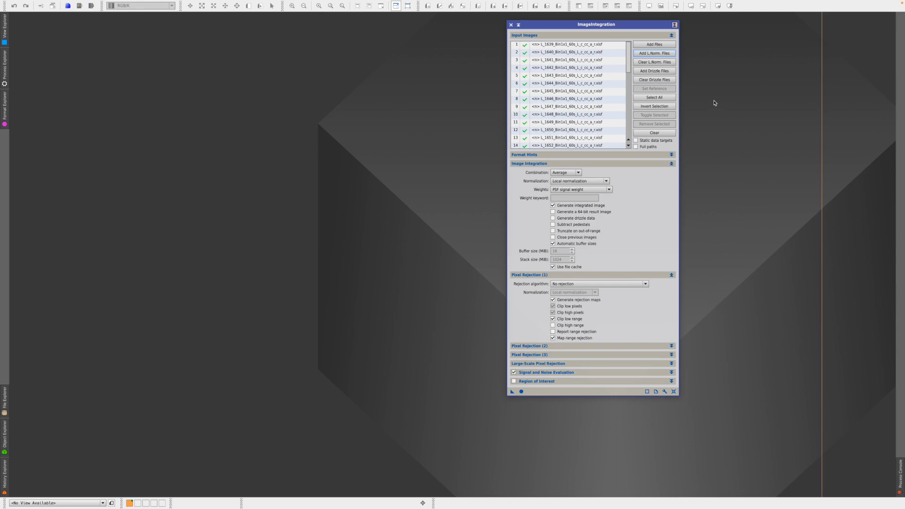
Attach the drizzle .xdrz files for L_1639 through L_1678 to the ImageIntegration input images
click(661, 73)
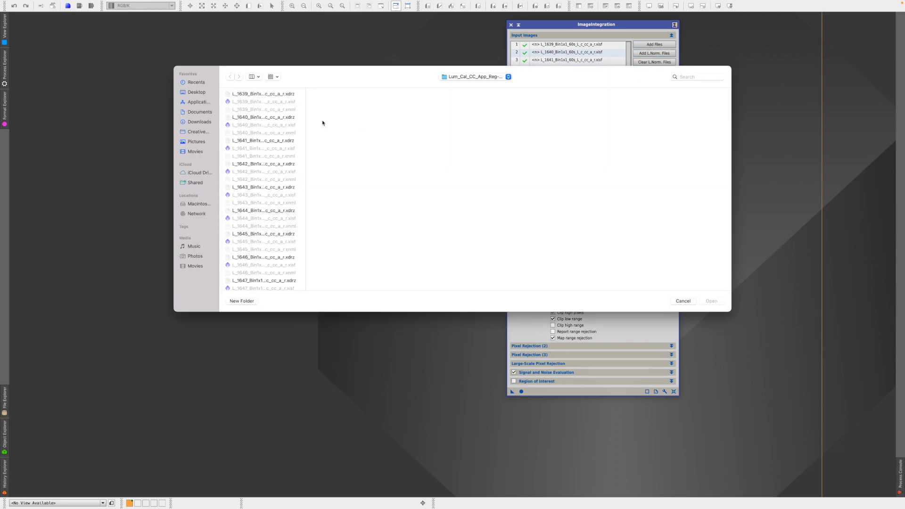
click(283, 96)
scroll(267, 176, down, 20)
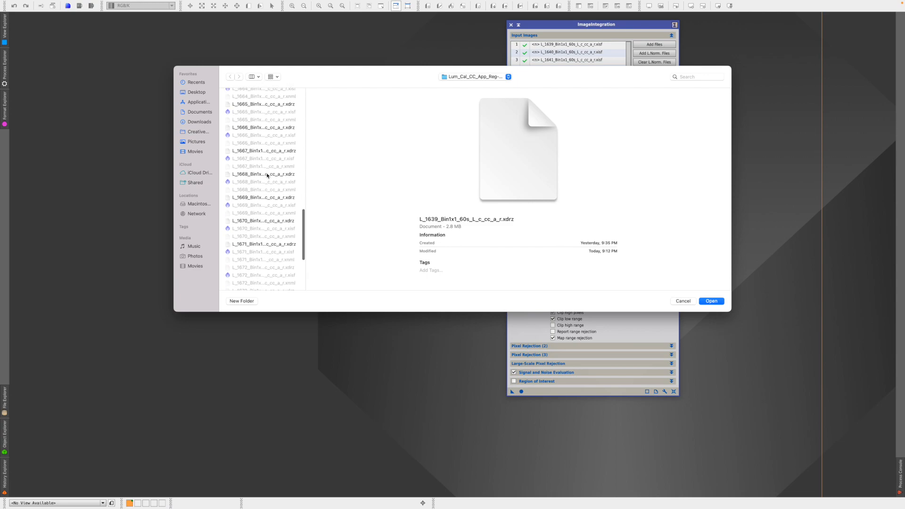
scroll(267, 175, down, 6)
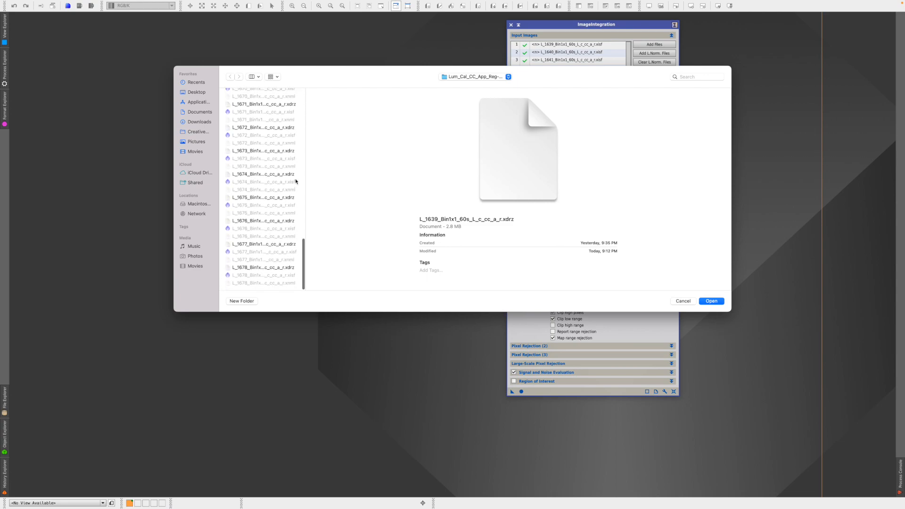
shift+click(279, 267)
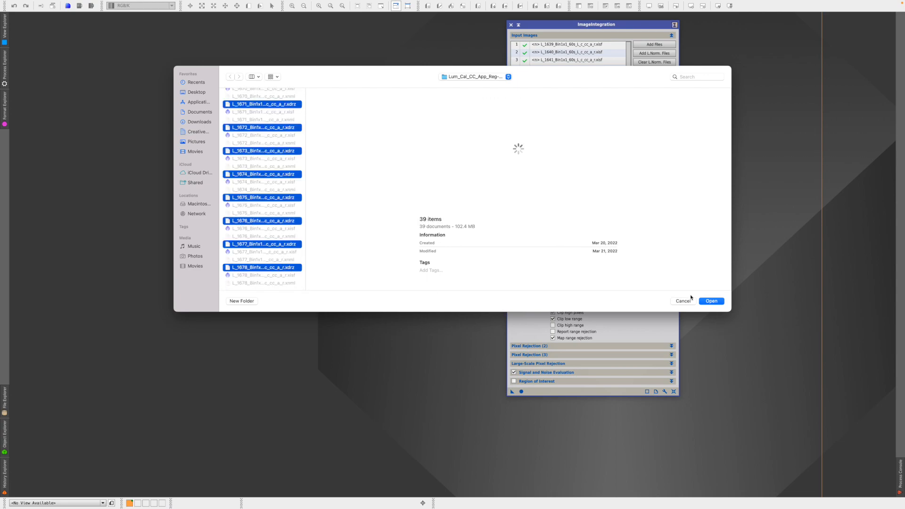
click(719, 304)
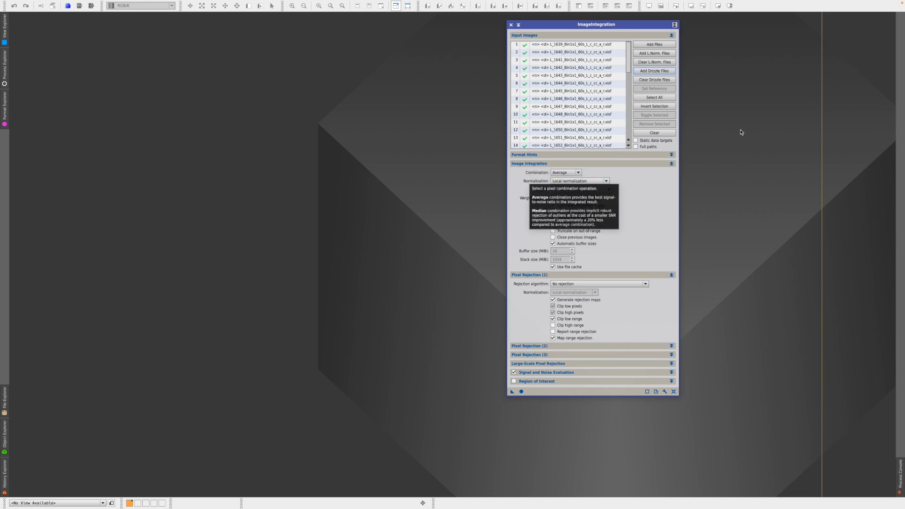
Set the integration weights to FITS keyword with the weight keyword SSWEIGHT, and collapse the Image Integration settings
mouse_move(812, 2)
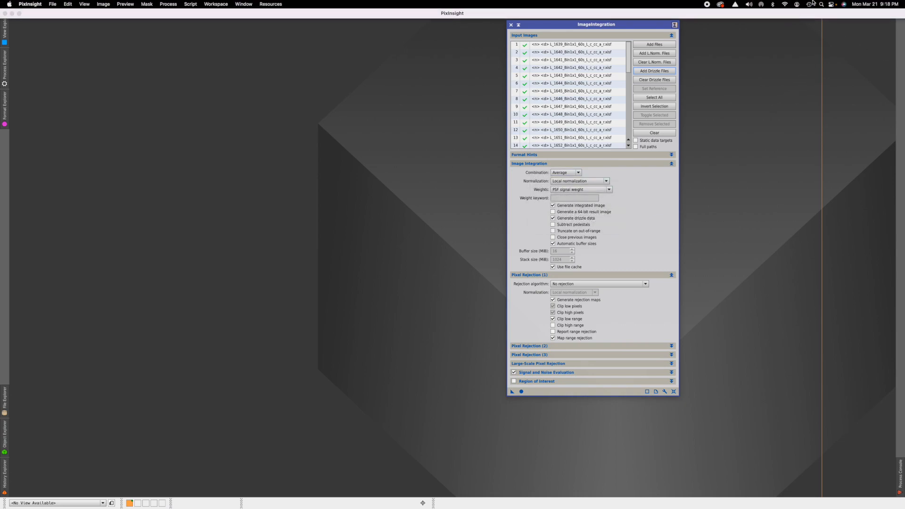
click(609, 191)
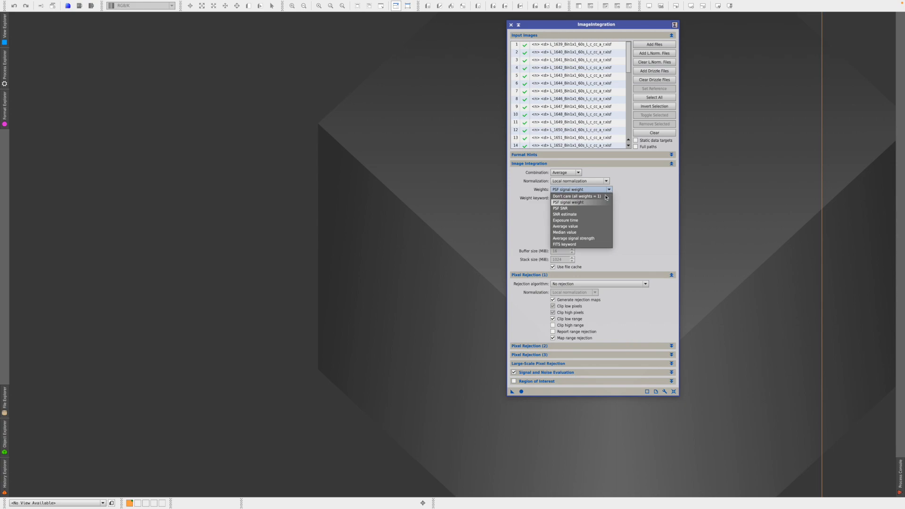
click(589, 244)
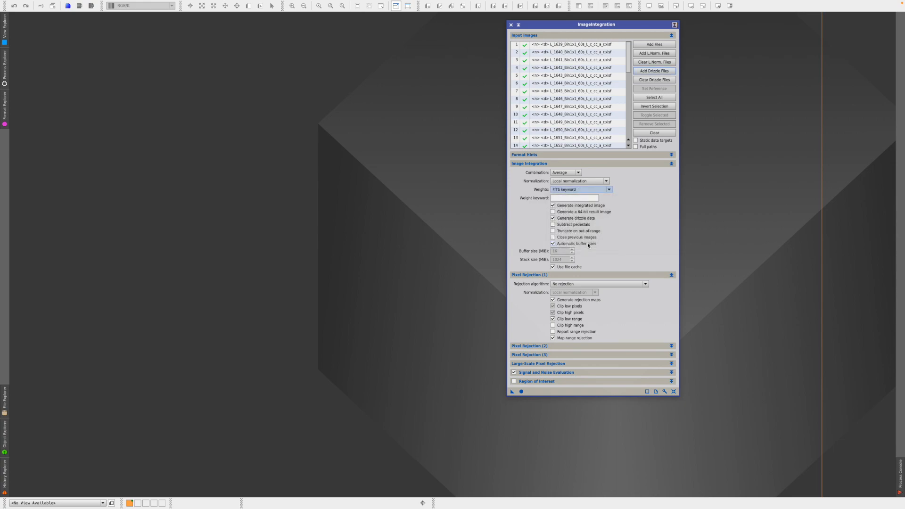
click(570, 199)
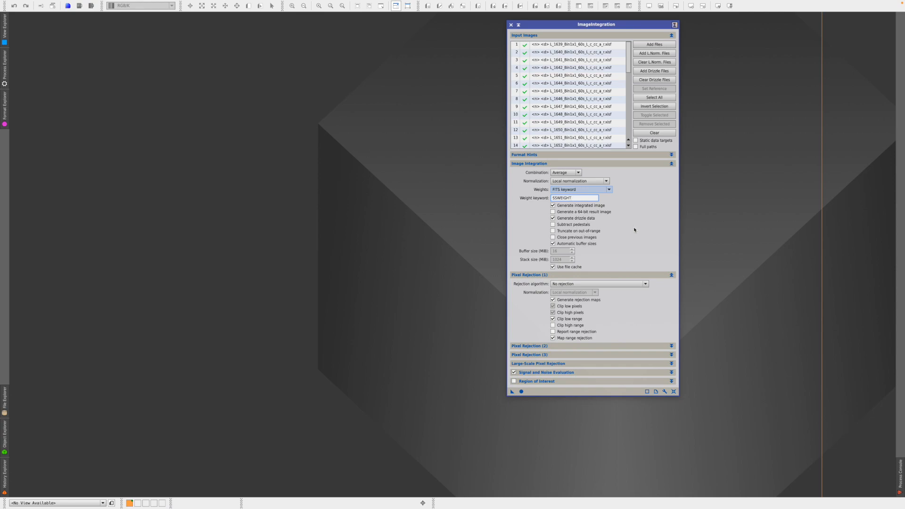
click(672, 164)
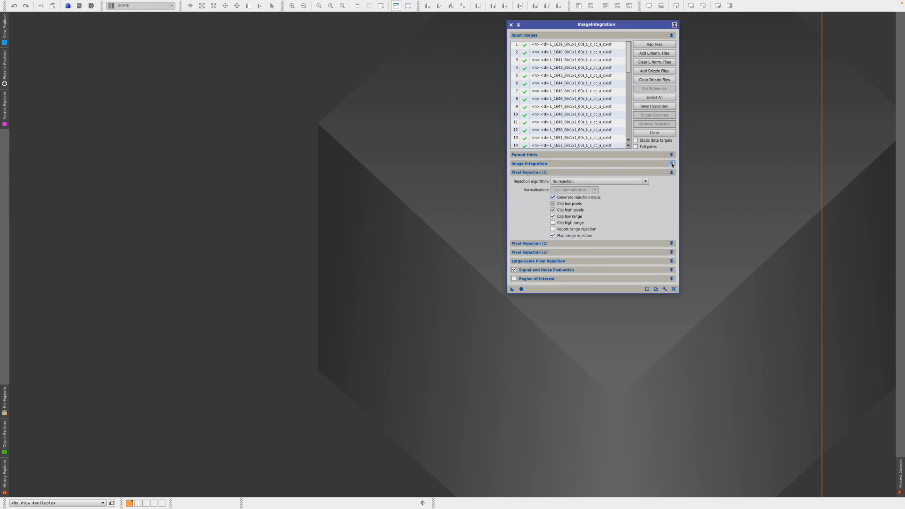
Check the number of input images and set the pixel rejection algorithm to Linear Fit Clipping
click(646, 182)
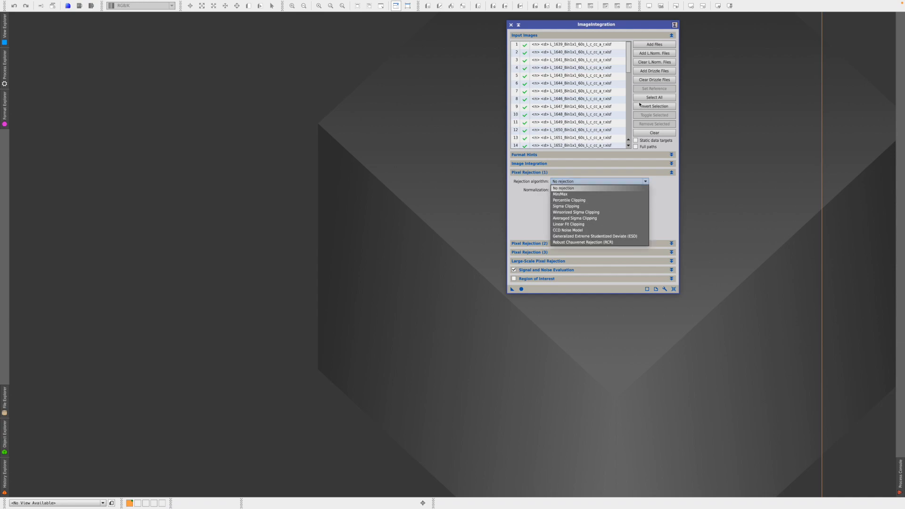
click(630, 67)
drag(629, 67, 628, 129)
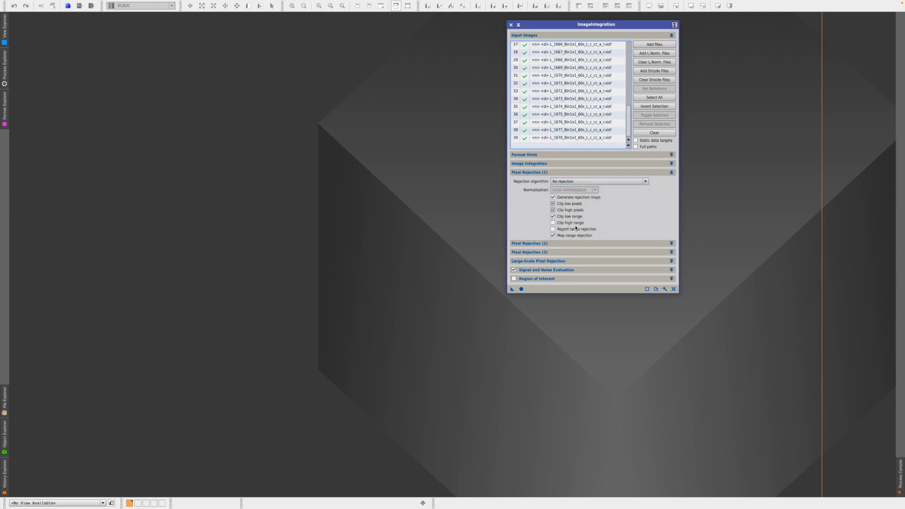
click(645, 182)
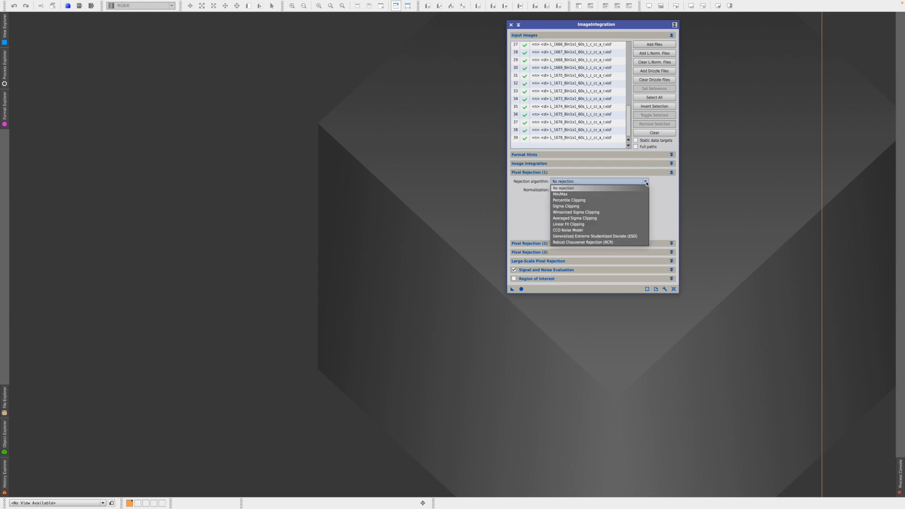
click(595, 225)
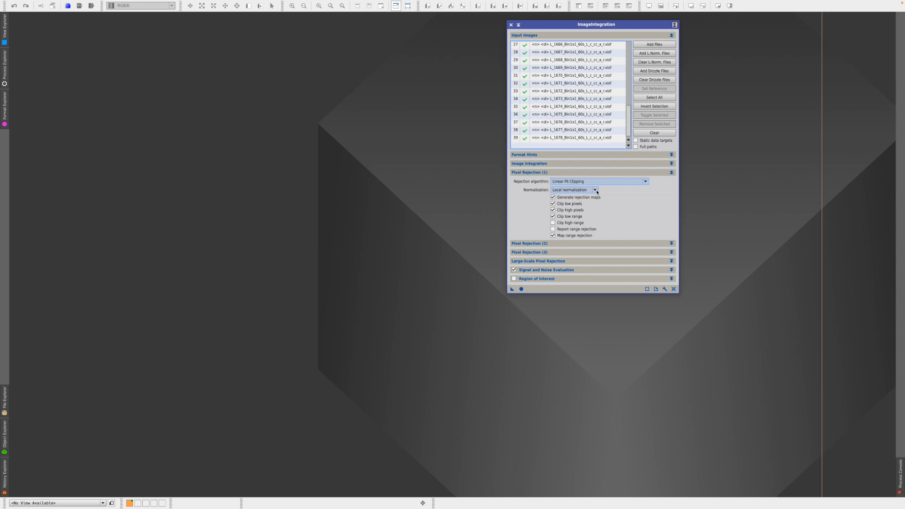
Disable Map range rejection and Clip low range in Pixel Rejection (1), and collapse that section
click(553, 236)
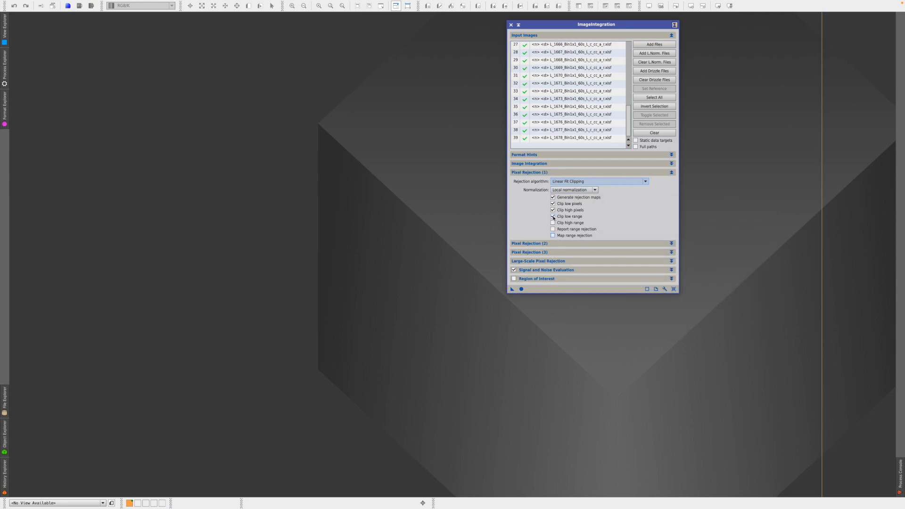
click(553, 218)
click(672, 172)
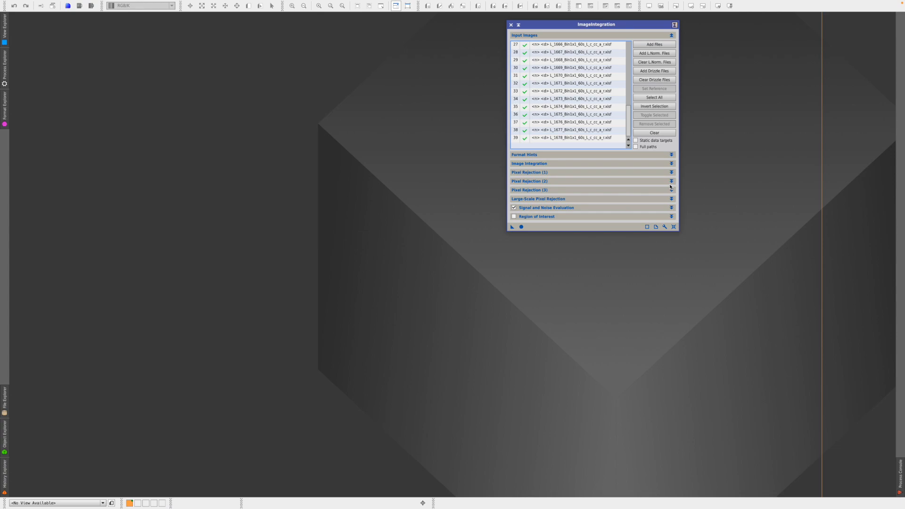
Set the linear fit low threshold to 4.500 and the linear fit high threshold to 3.500 in Pixel Rejection (2)
click(671, 182)
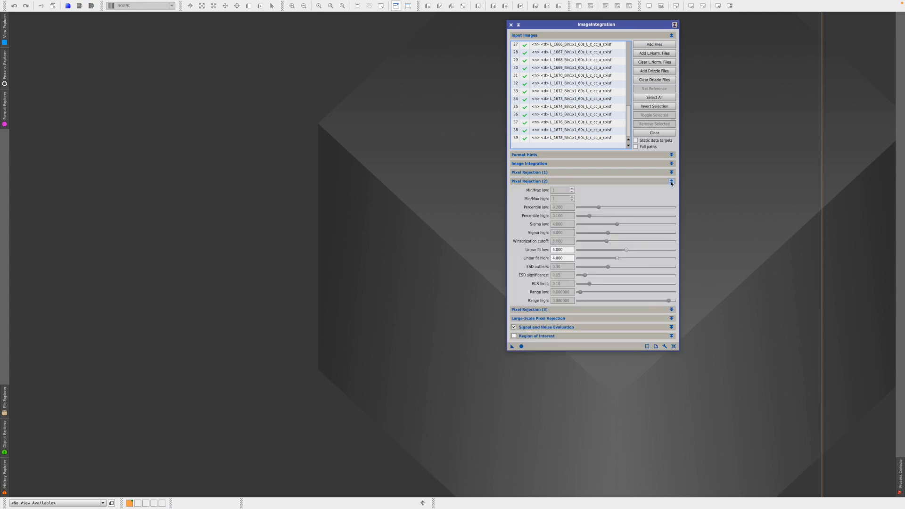
click(627, 250)
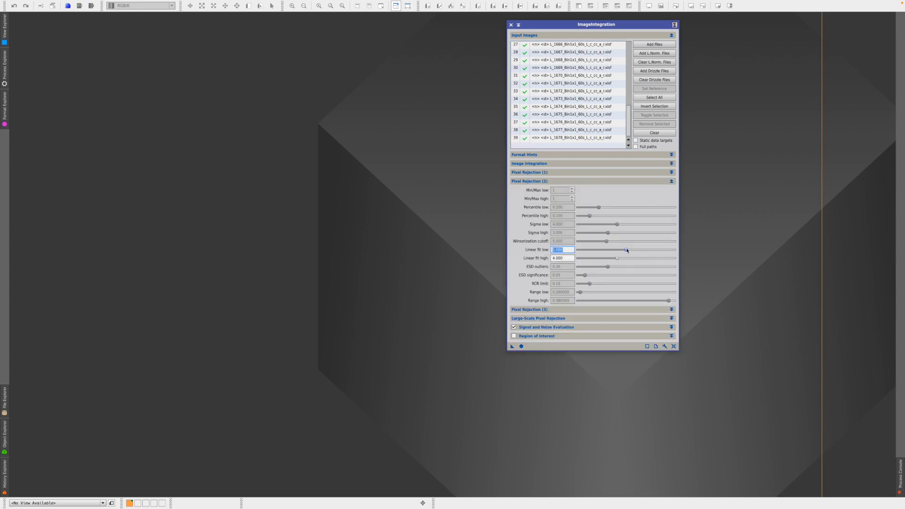
drag(627, 250, 624, 250)
drag(616, 259, 612, 259)
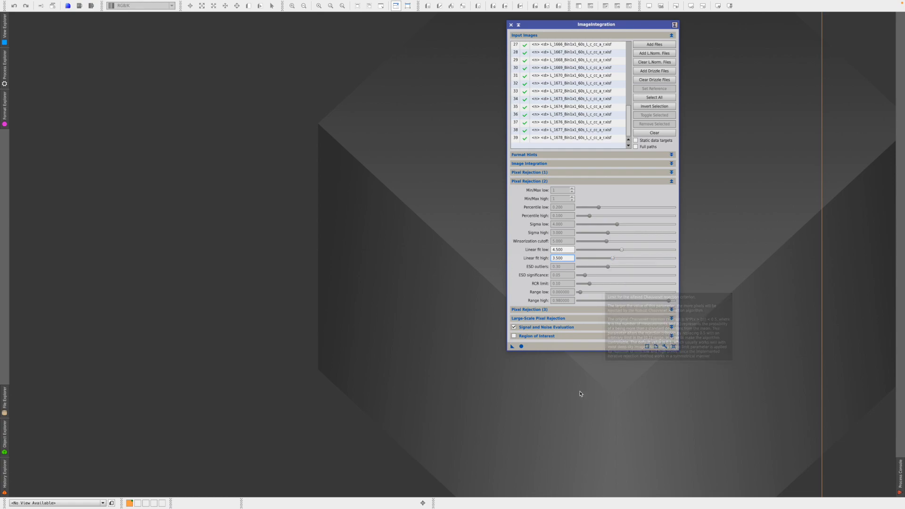
Run the image integration, and review the pixel rejection totals in the process console before closing ImageIntegration
click(521, 346)
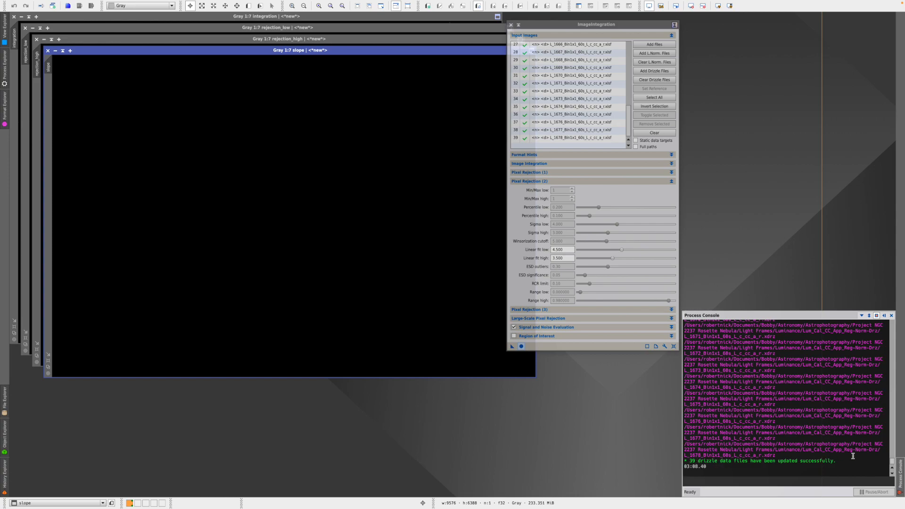
drag(893, 464, 895, 453)
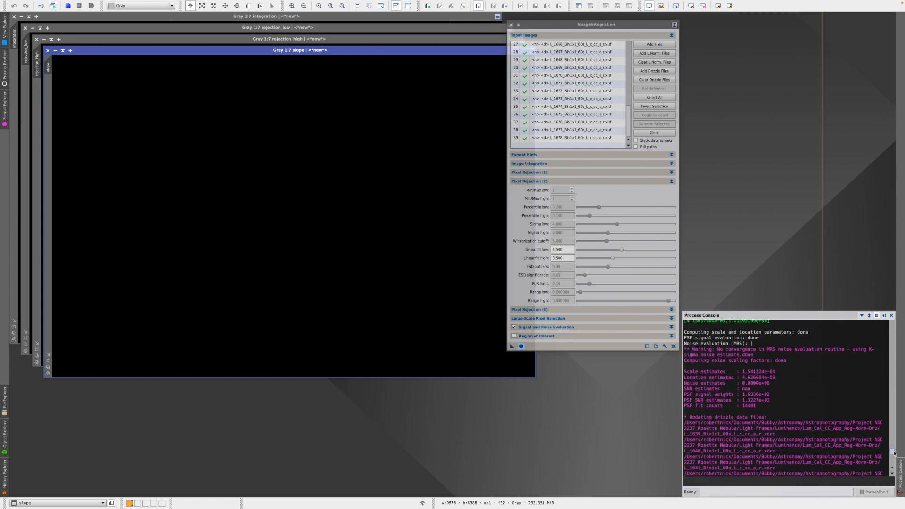
drag(895, 453, 894, 451)
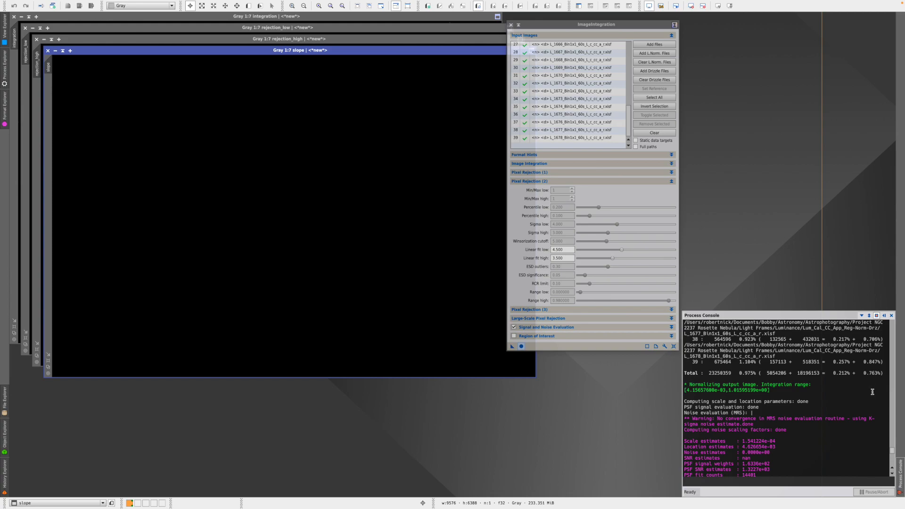
click(884, 315)
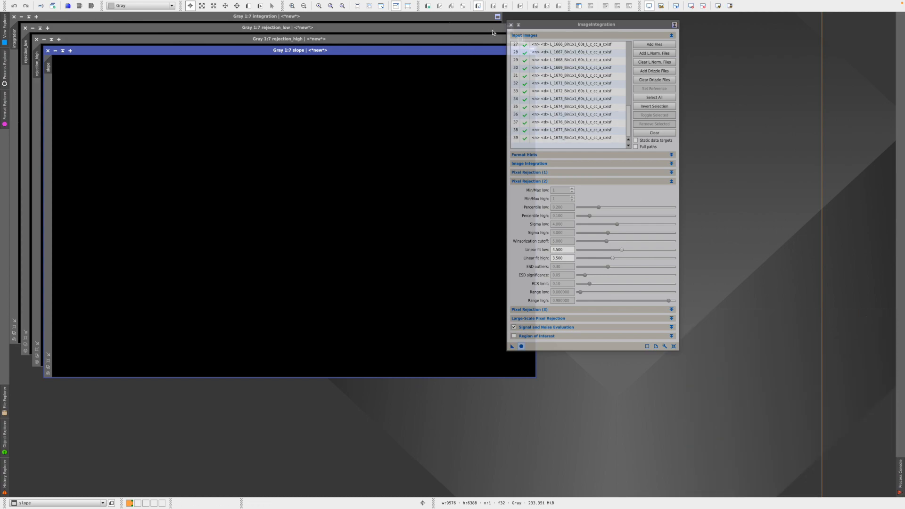
click(511, 25)
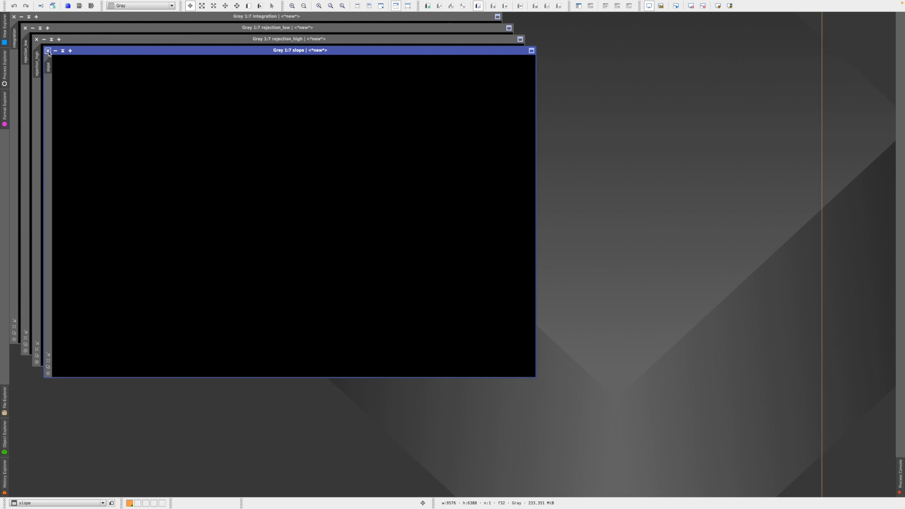
Close the slope map, and auto-stretch the rejection_high map to inspect the rejected trails before closing it
click(48, 51)
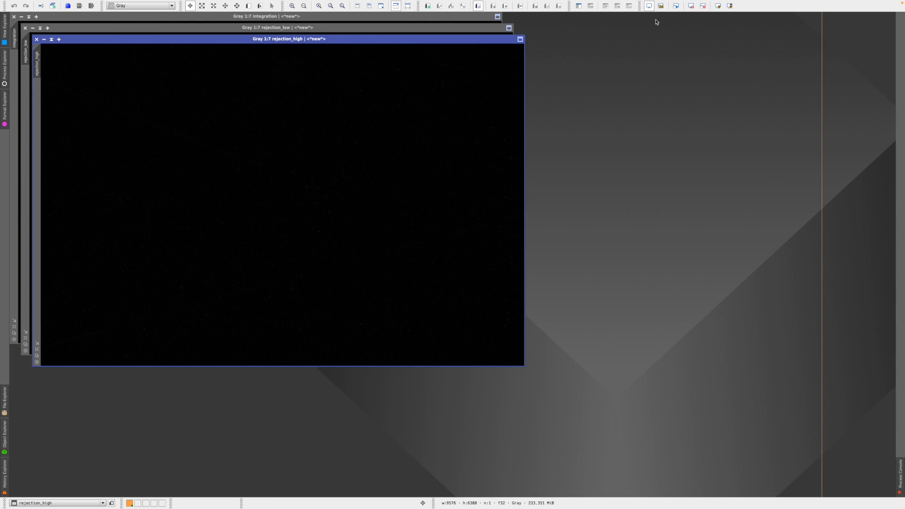
click(719, 7)
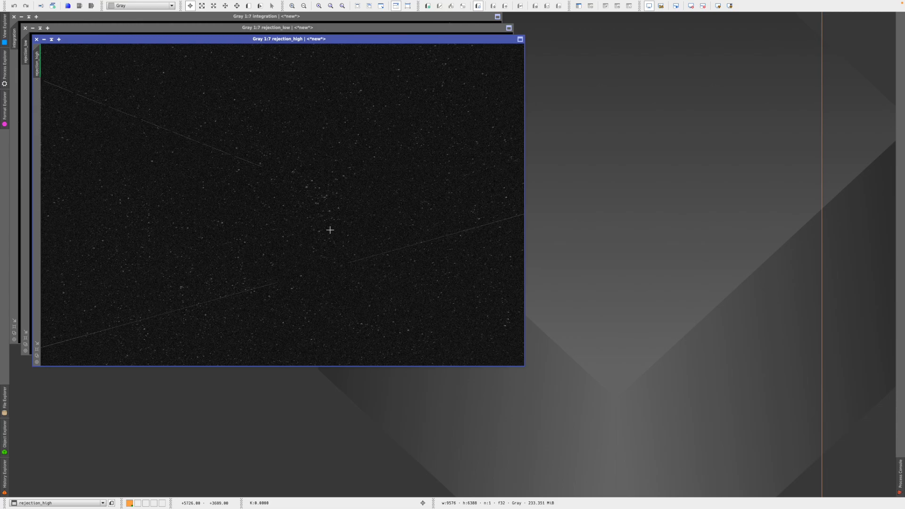
drag(195, 40, 222, 61)
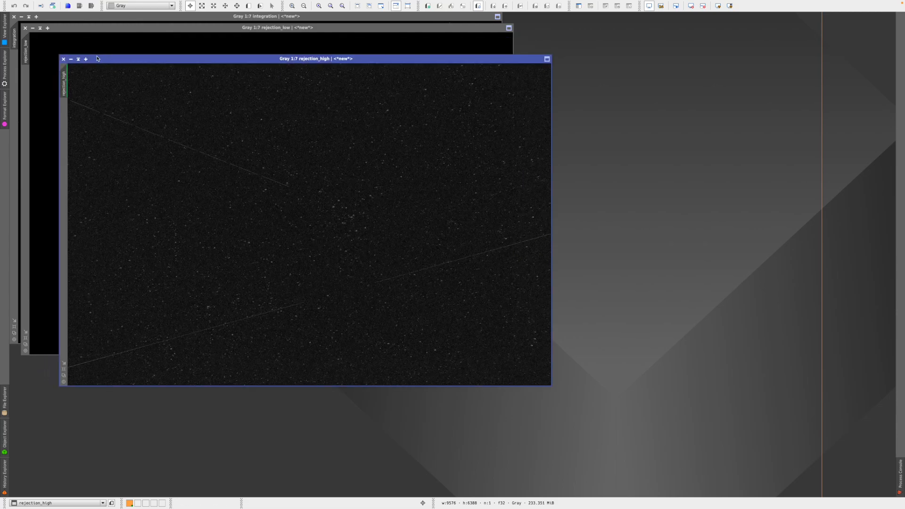
click(64, 59)
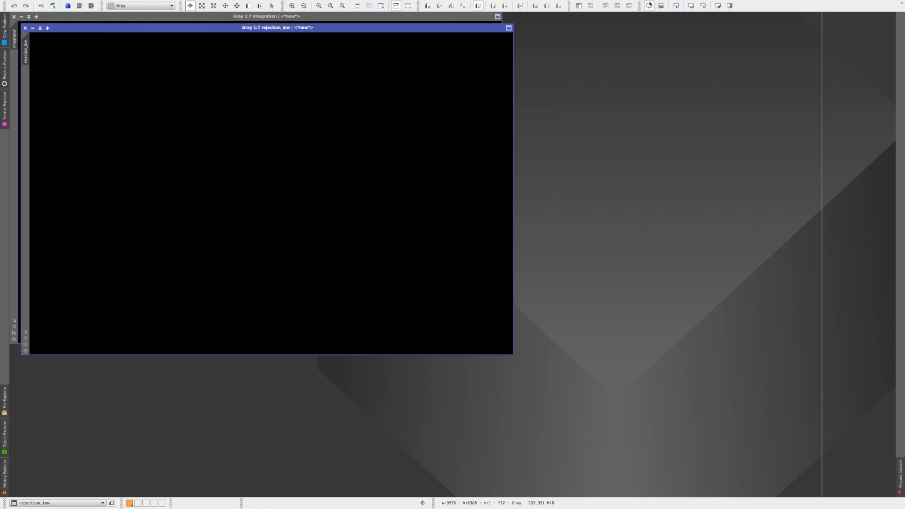
Auto-stretch the rejection_low map, inspect its rejected pixels at 2:1 magnification, and close it
click(719, 7)
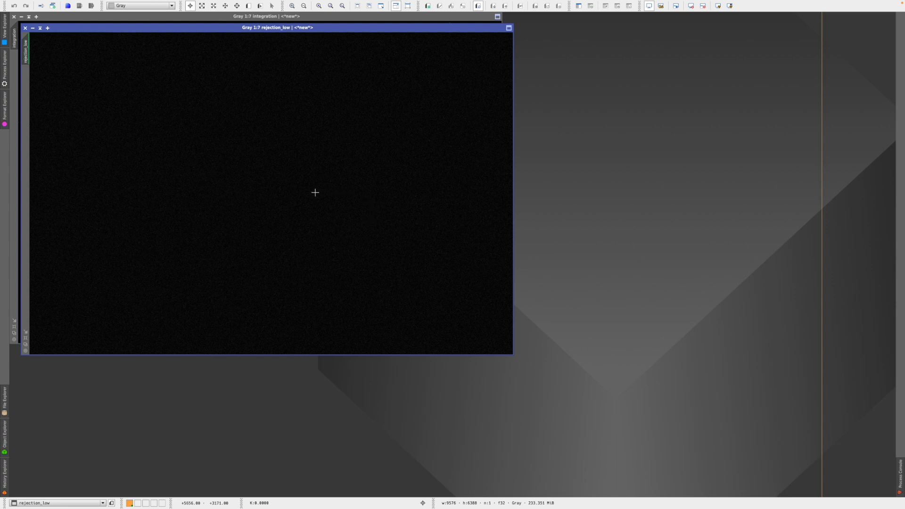
scroll(314, 194, up, 4)
scroll(313, 194, up, 3)
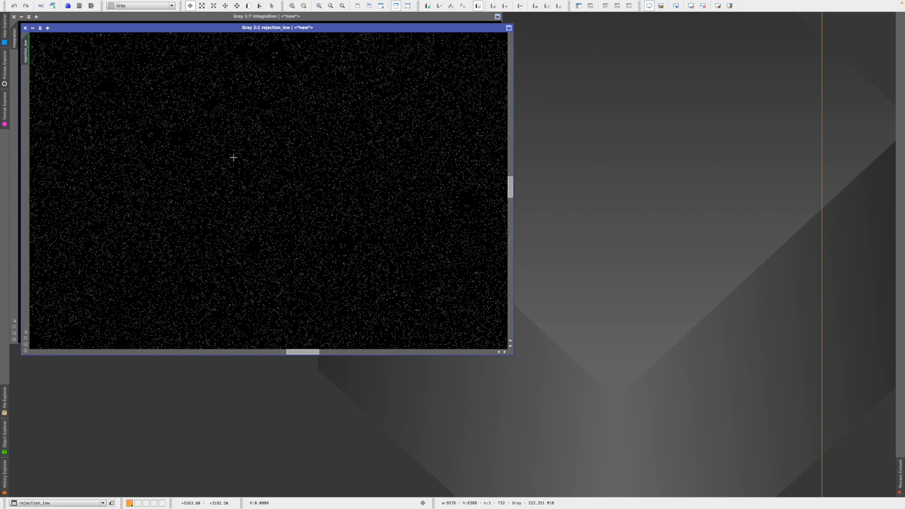
click(25, 29)
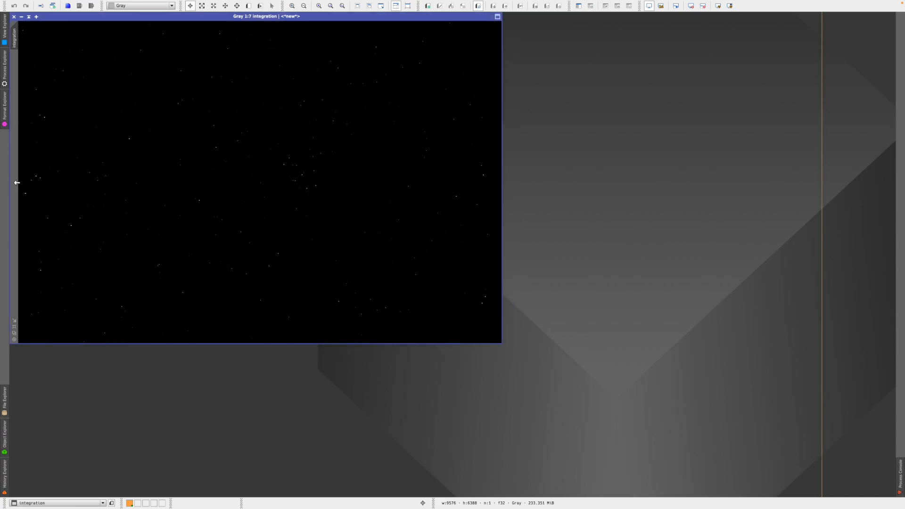
Enlarge the integration image to 1:5 and apply an auto-stretch to its display
click(14, 328)
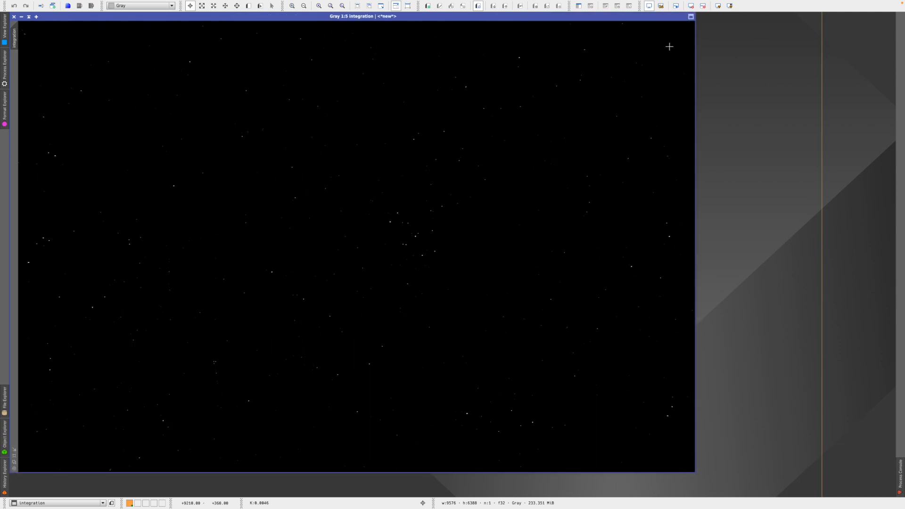
click(719, 6)
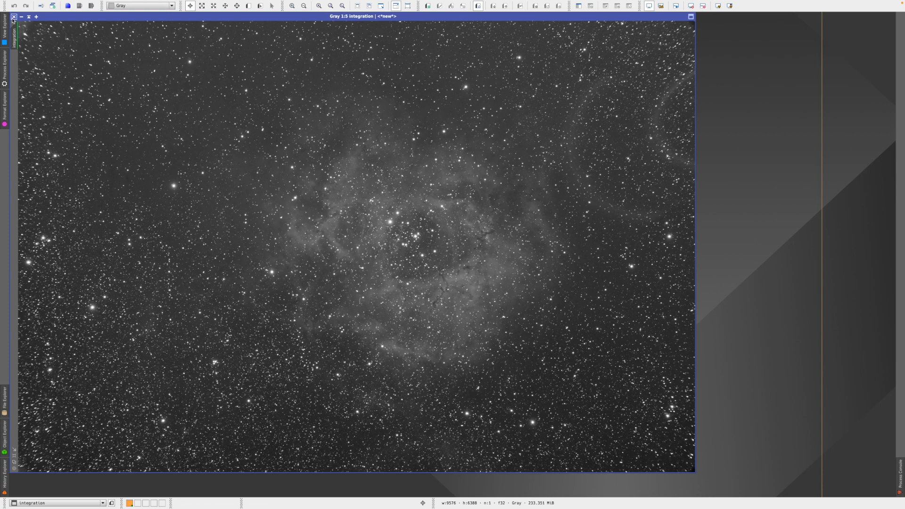
Save the integration image as Rosette Nebula Integrated.xisf in the NGC 2237 Rosette Nebula project folder, using 32-bit IEEE 754 floating point
click(53, 4)
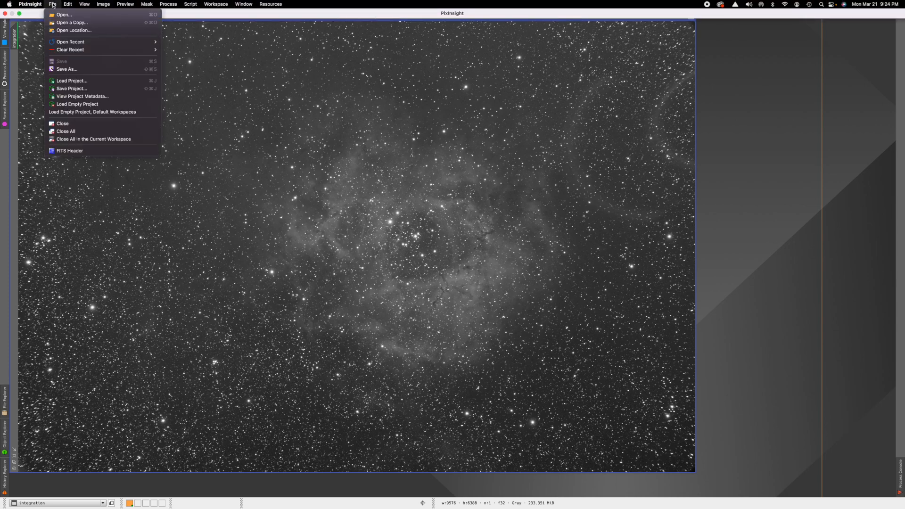
click(70, 69)
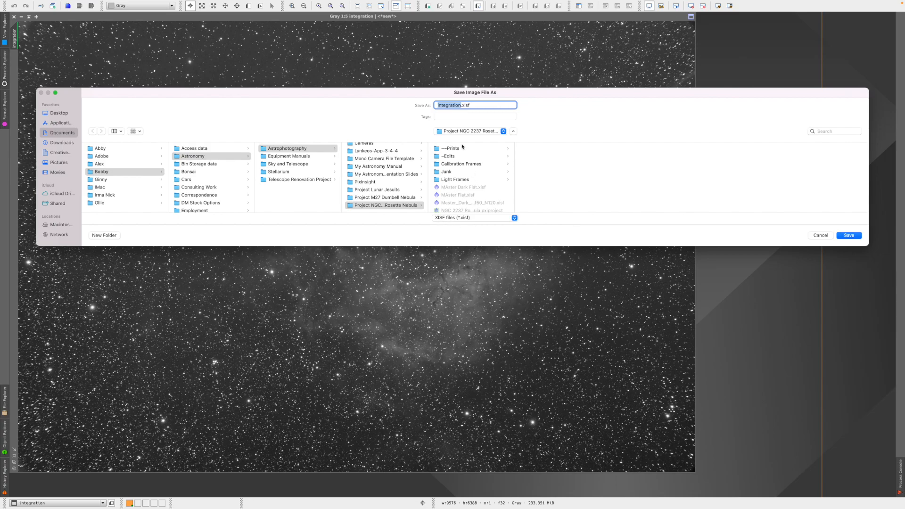
click(461, 105)
drag(461, 105, 414, 103)
text(Rosette Nebula Integrated)
click(849, 235)
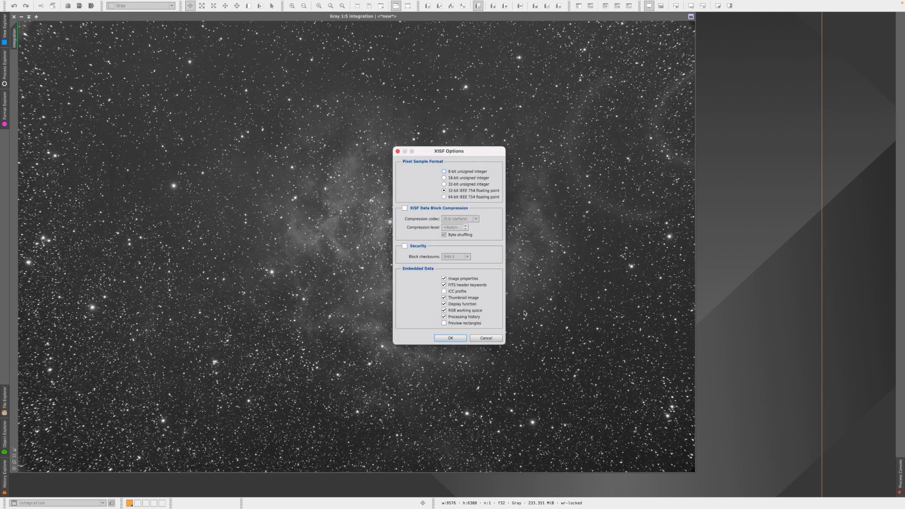
click(460, 338)
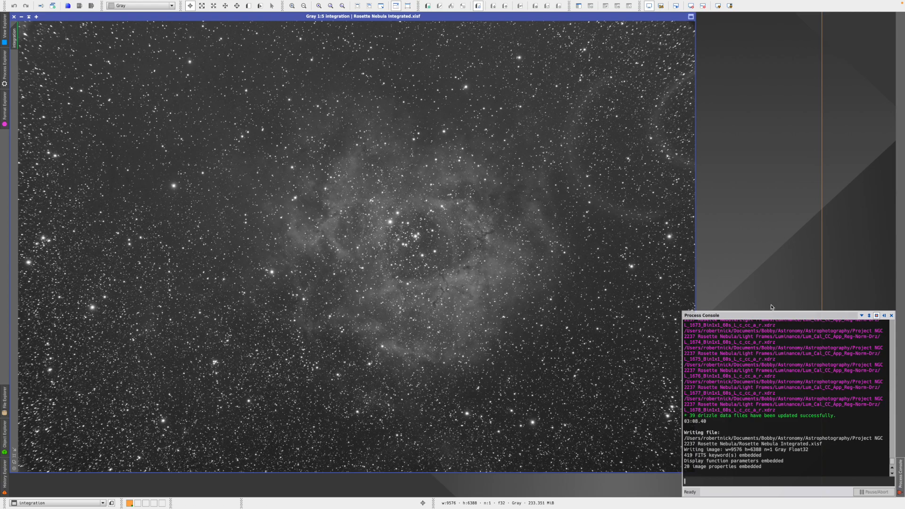
click(884, 316)
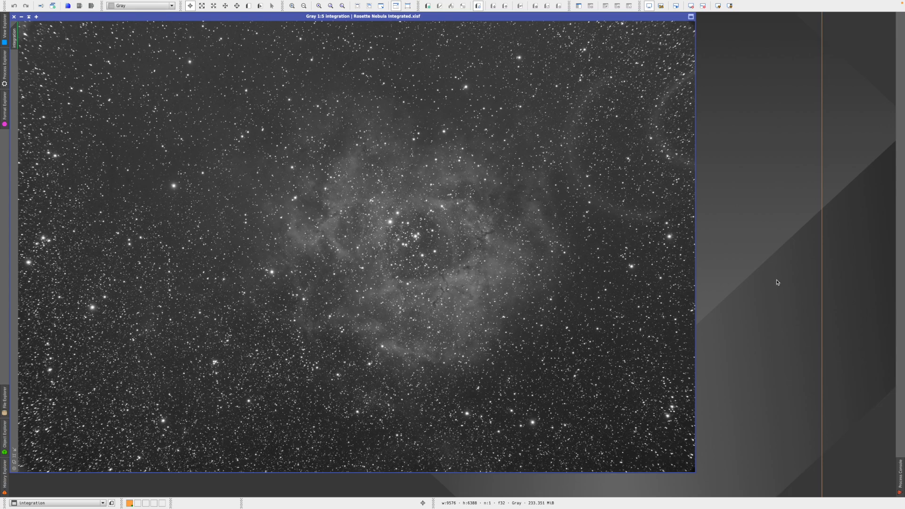